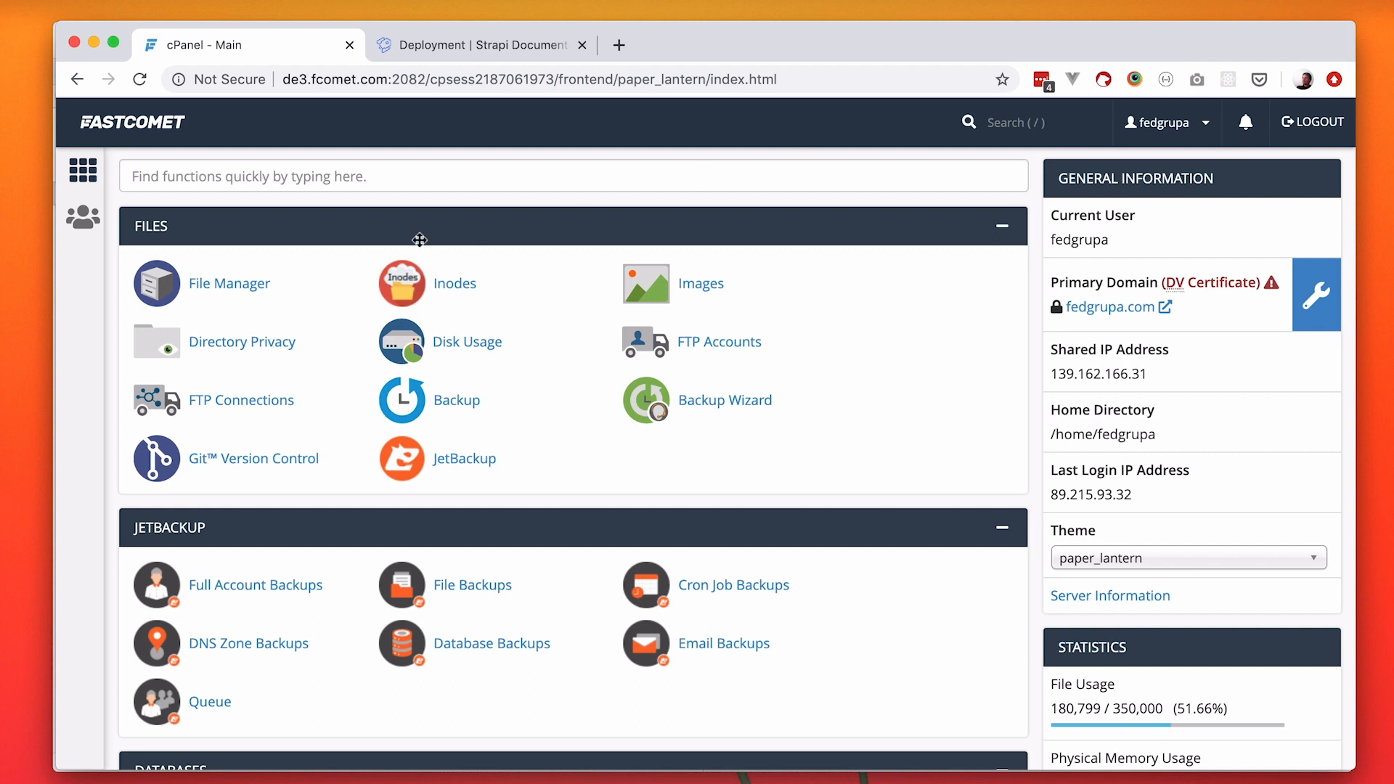
Search the hosting functions for "node", view the Setup Node.js App page and return to the main page.
left_click(381, 180)
type("node")
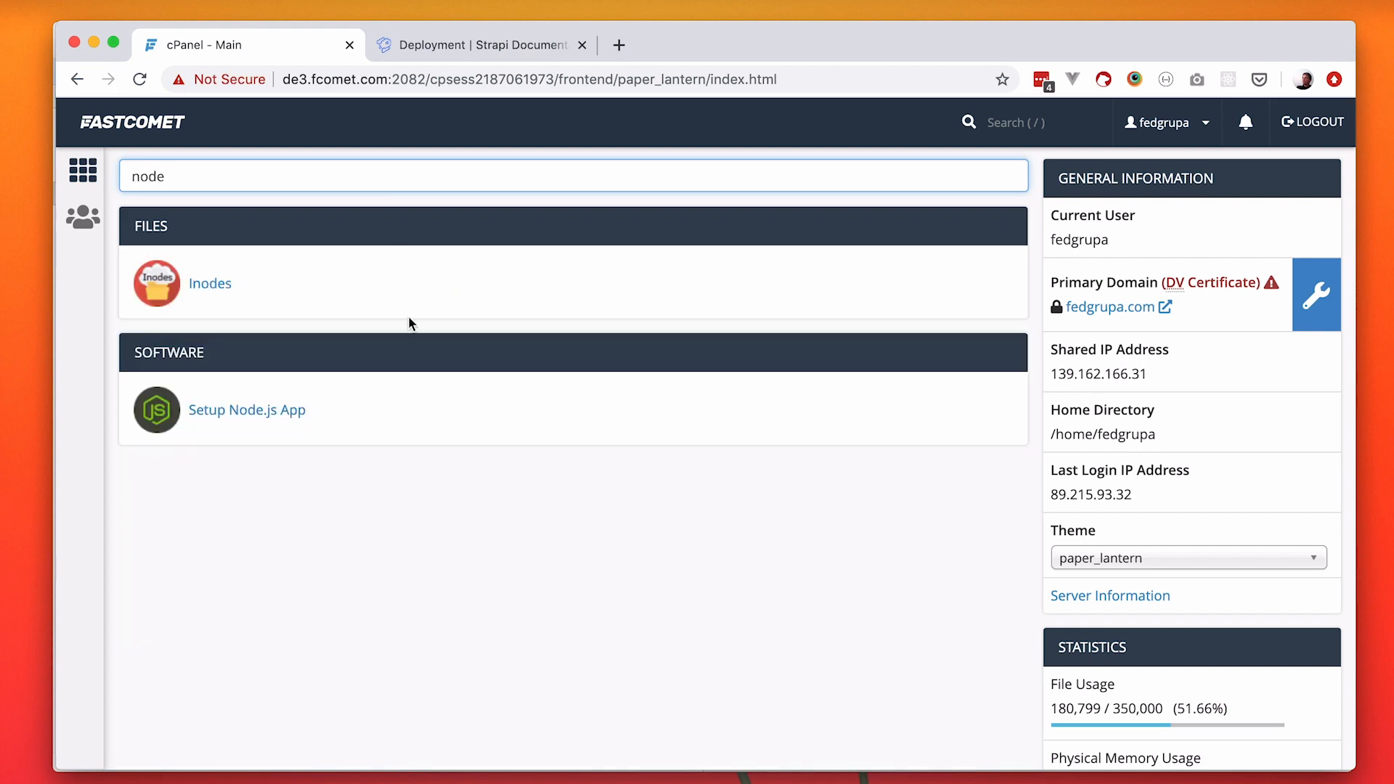
left_click(248, 411)
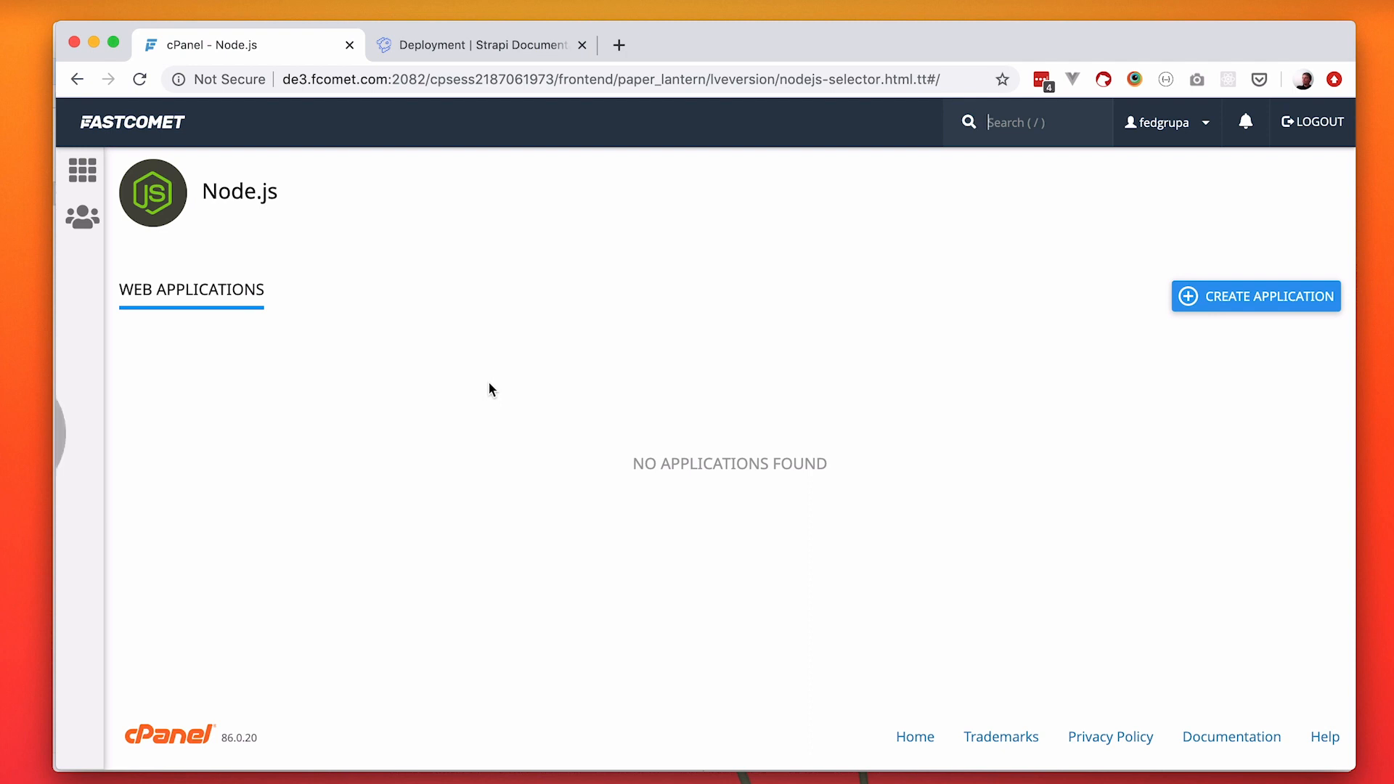
key("super+bracketleft")
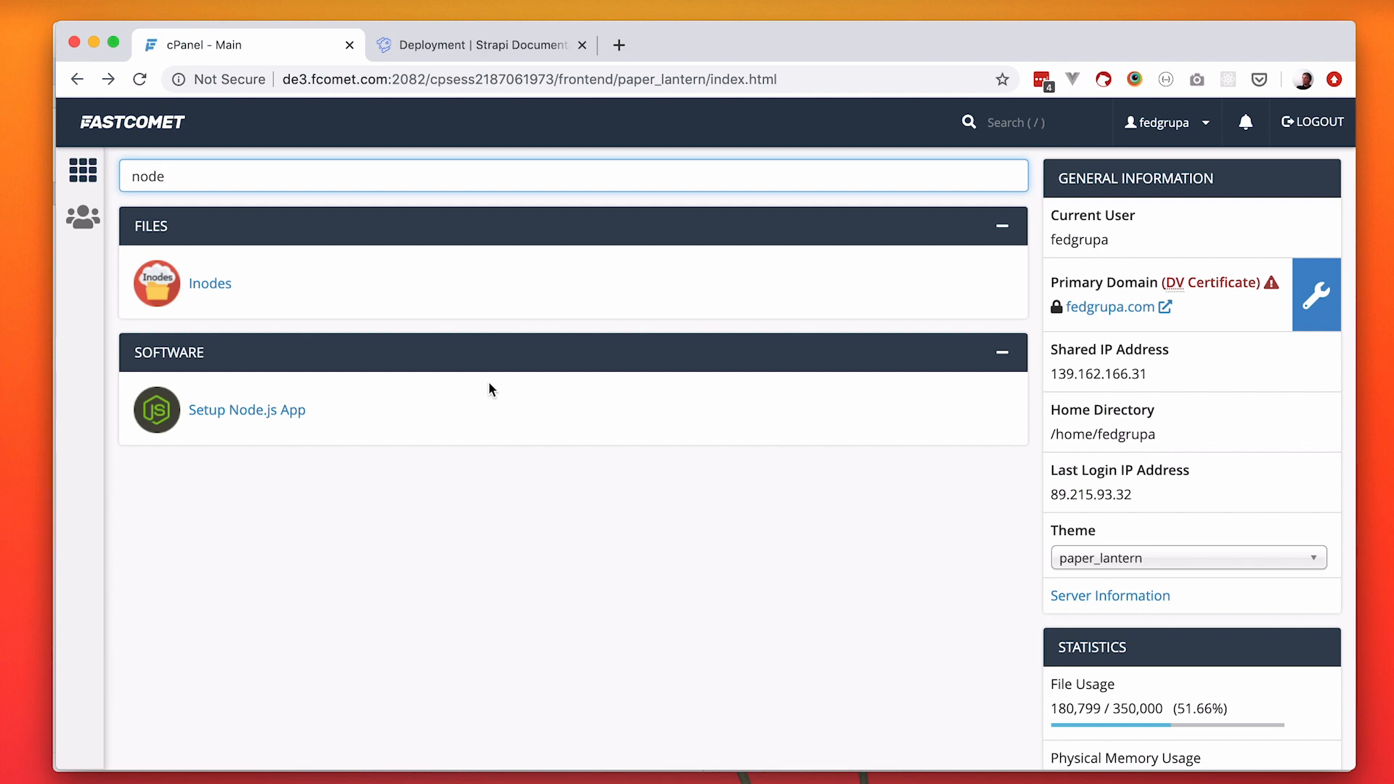
Replace the function search with "sub" and open the Subdomains page.
key("BackSpace")
key("BackSpace")
key("BackSpace")
key("BackSpace")
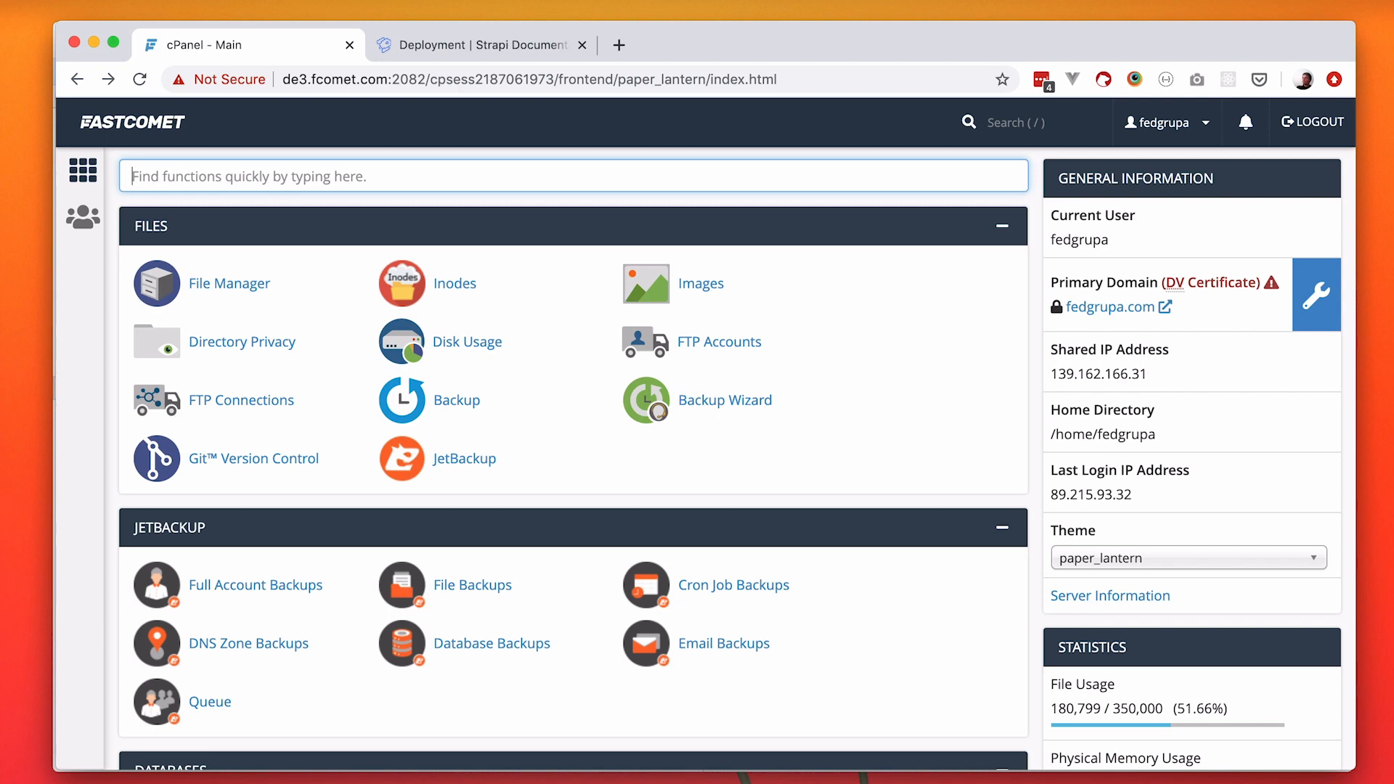
type("sub")
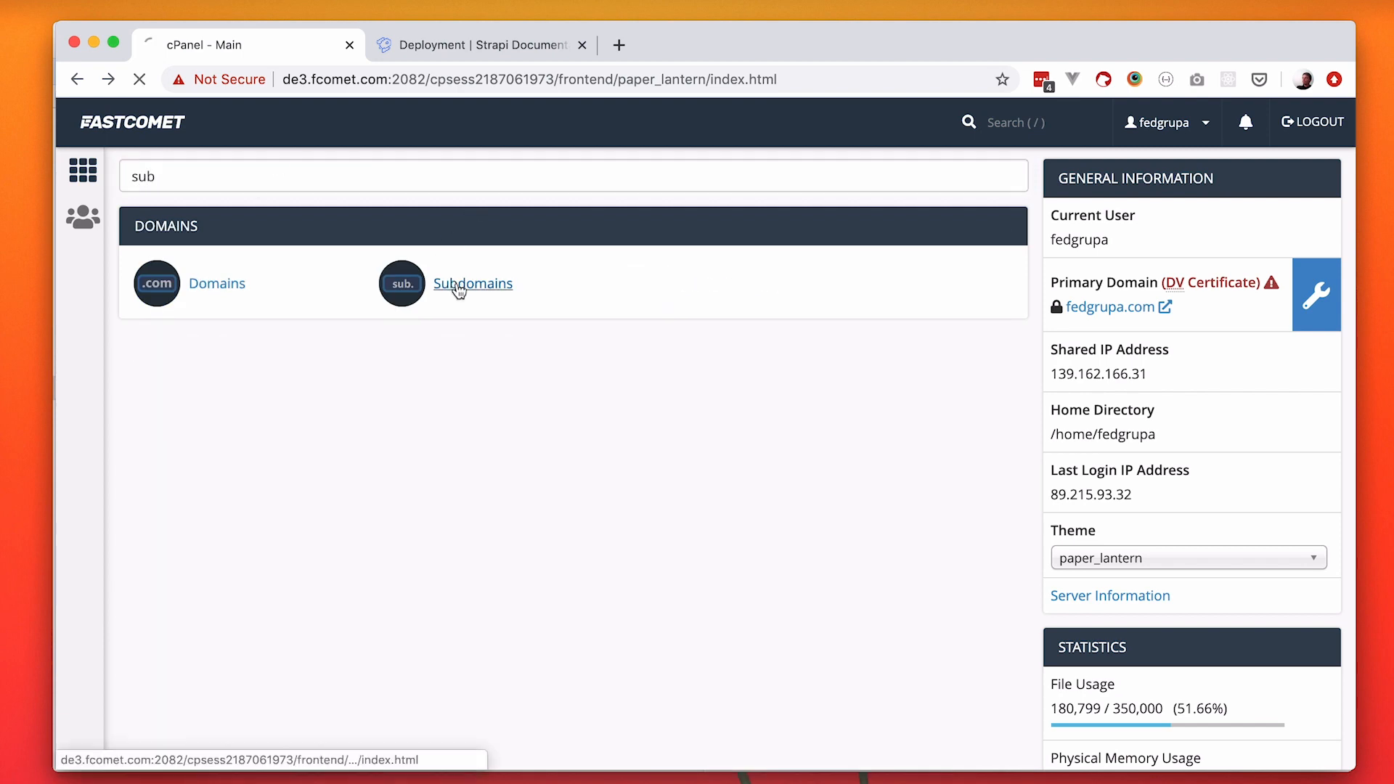
left_click(454, 286)
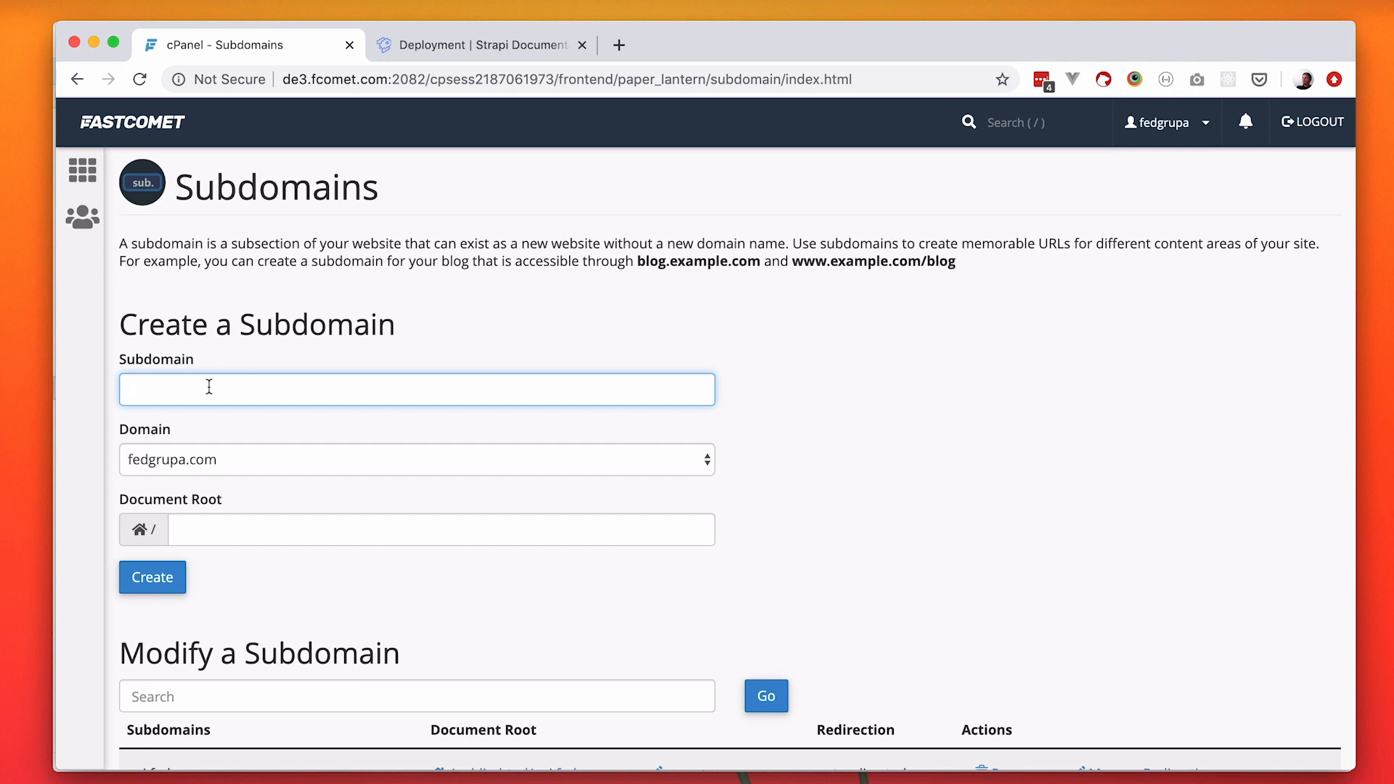
Create the subdomain strapi on the watch-learn.com domain with strapi.watch-learn.com as its document root.
type("strapi")
left_click(468, 460)
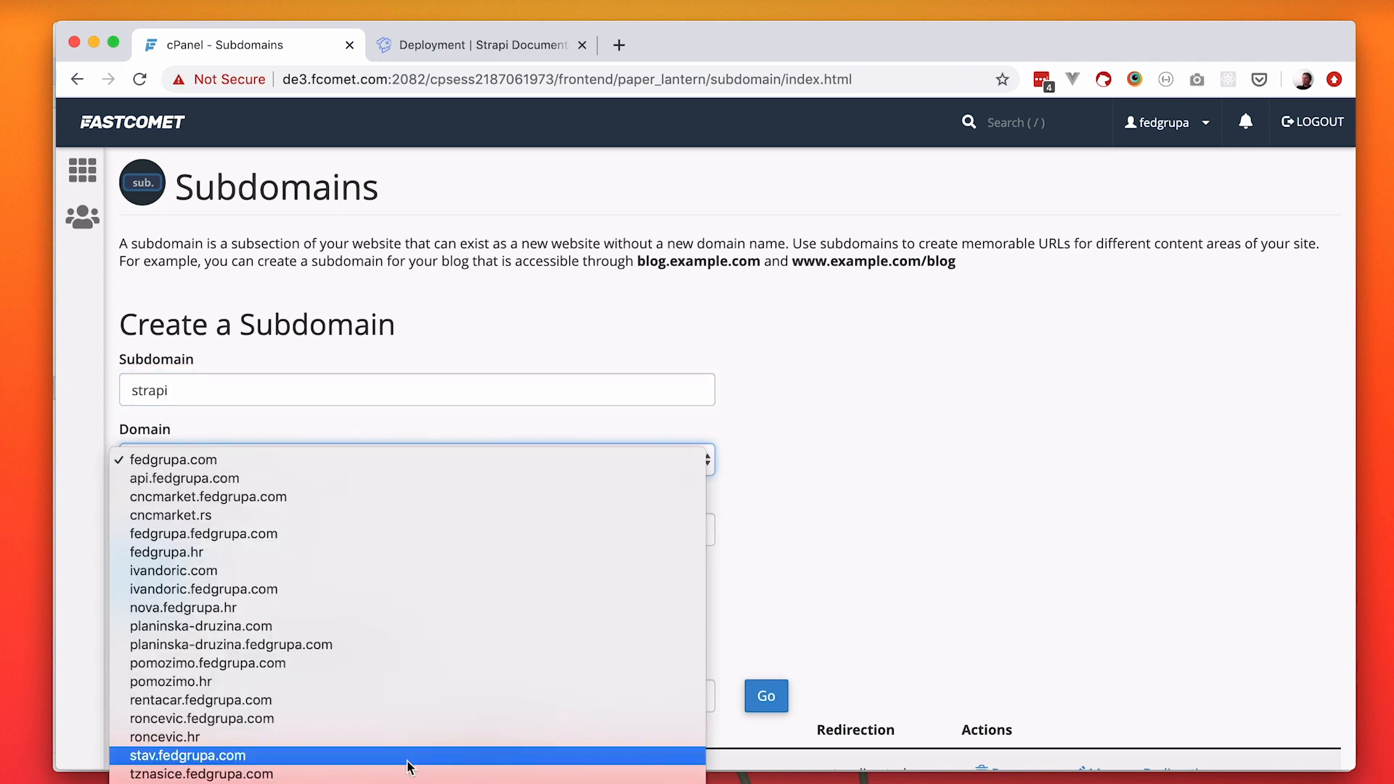
left_click(369, 783)
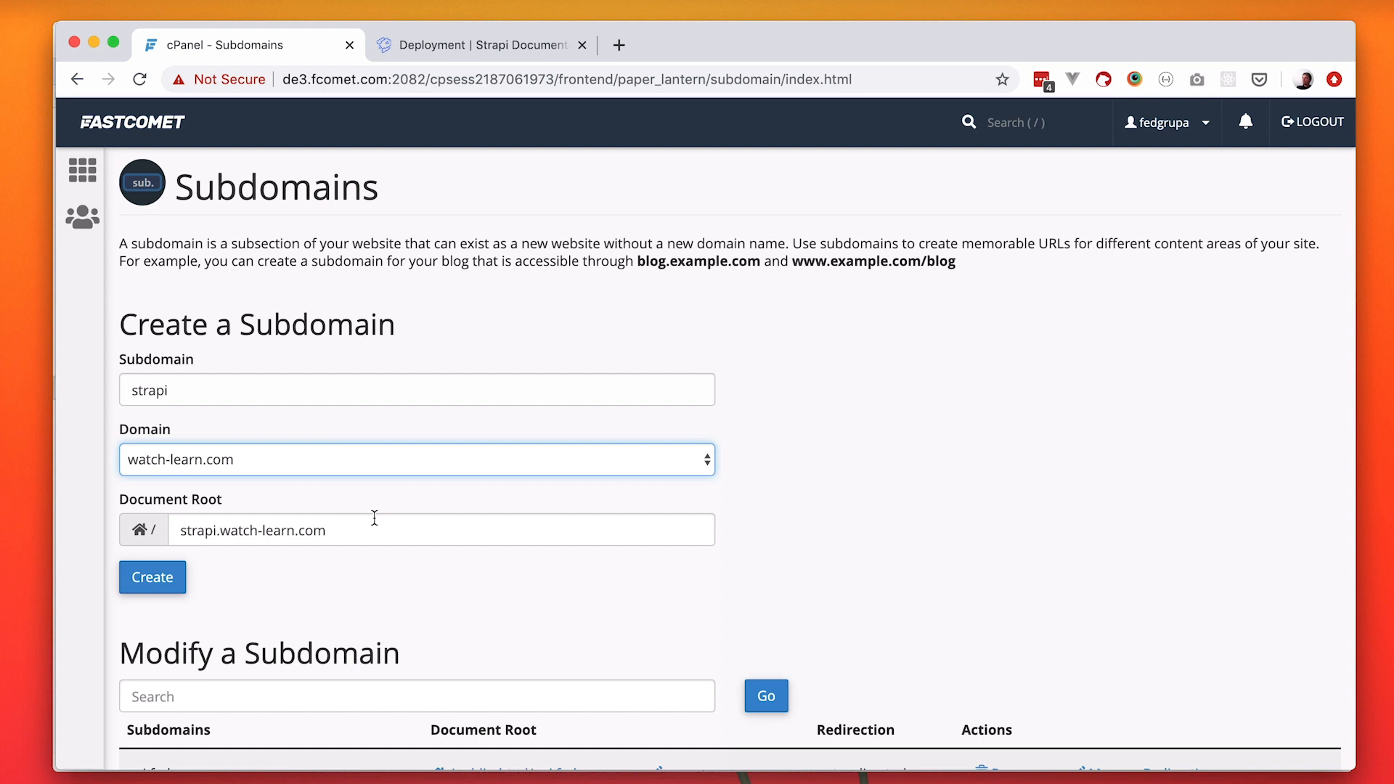
scroll(375, 516, "down", 3)
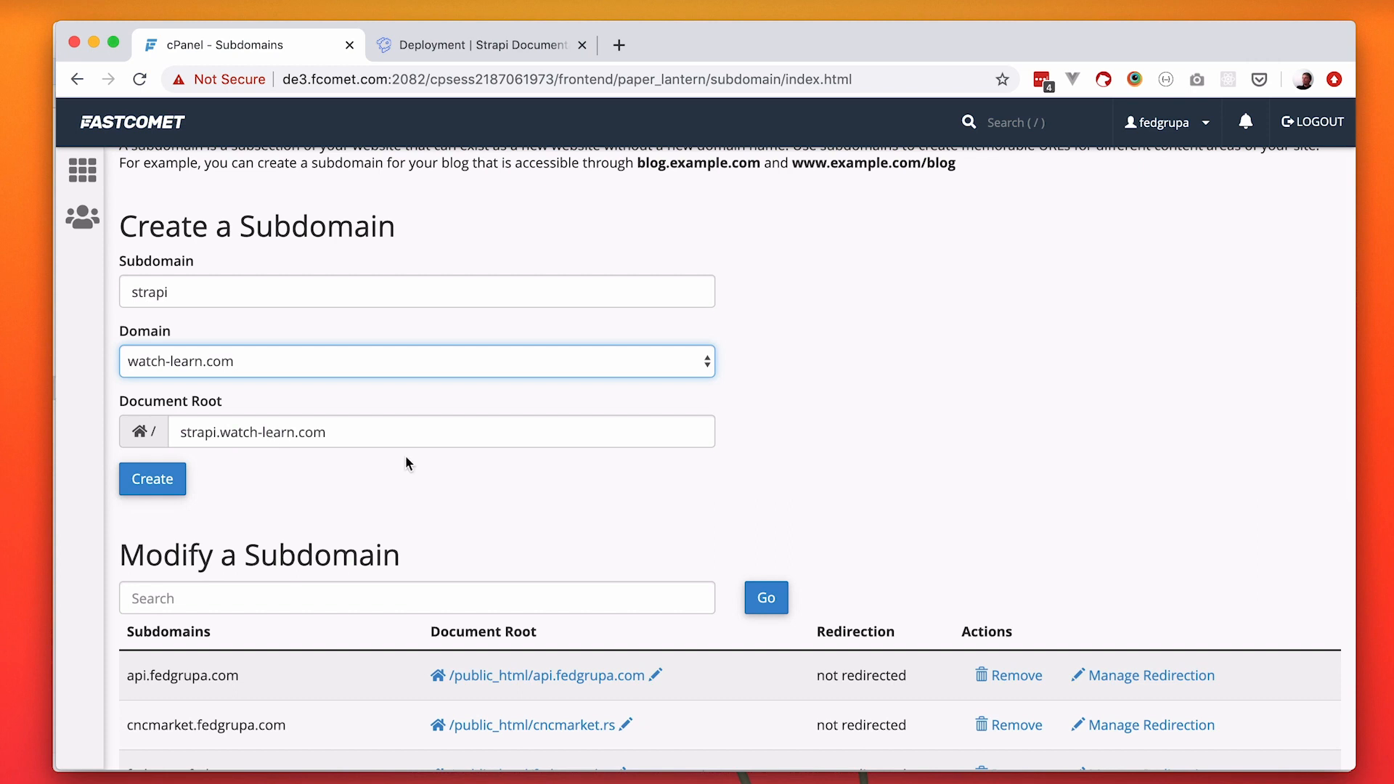
scroll(398, 461, "up", 1)
scroll(398, 462, "up", 2)
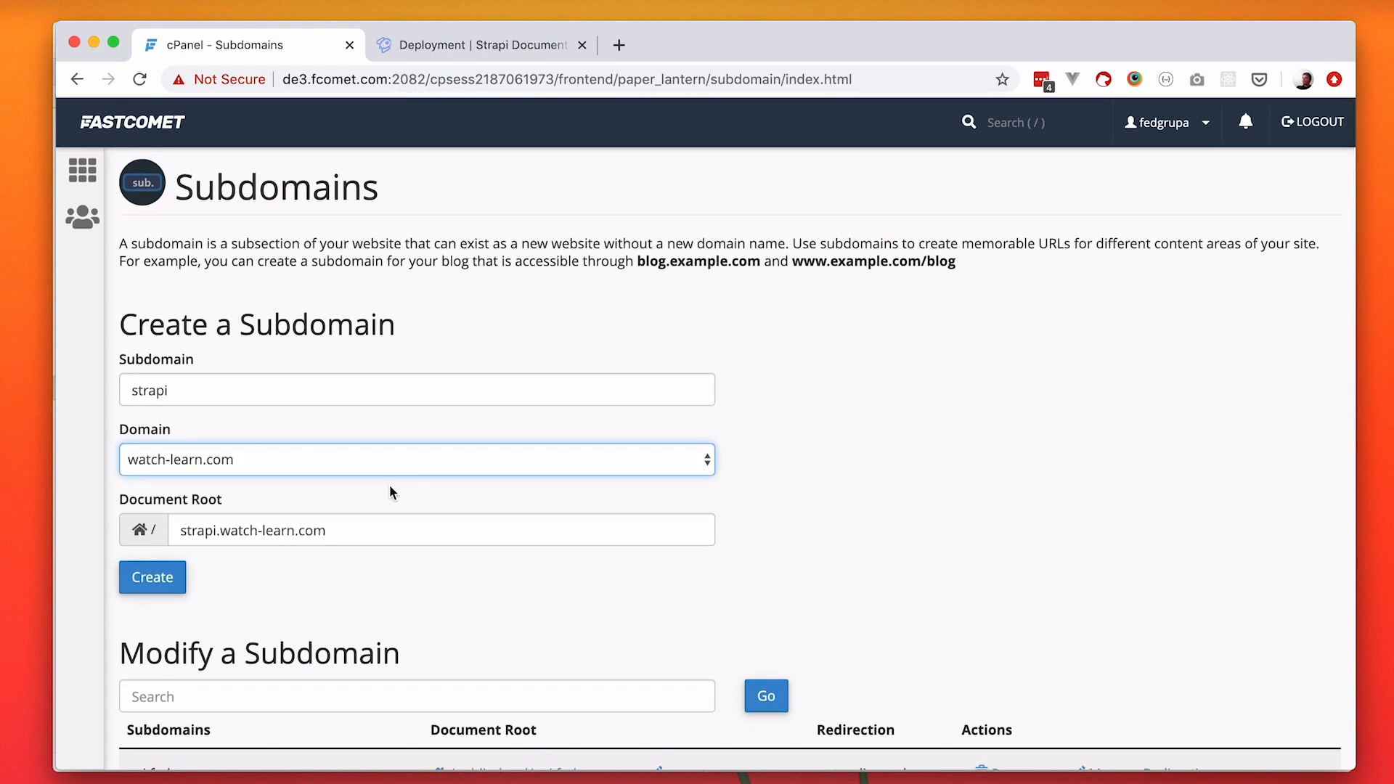
left_click_drag(183, 530, 347, 524)
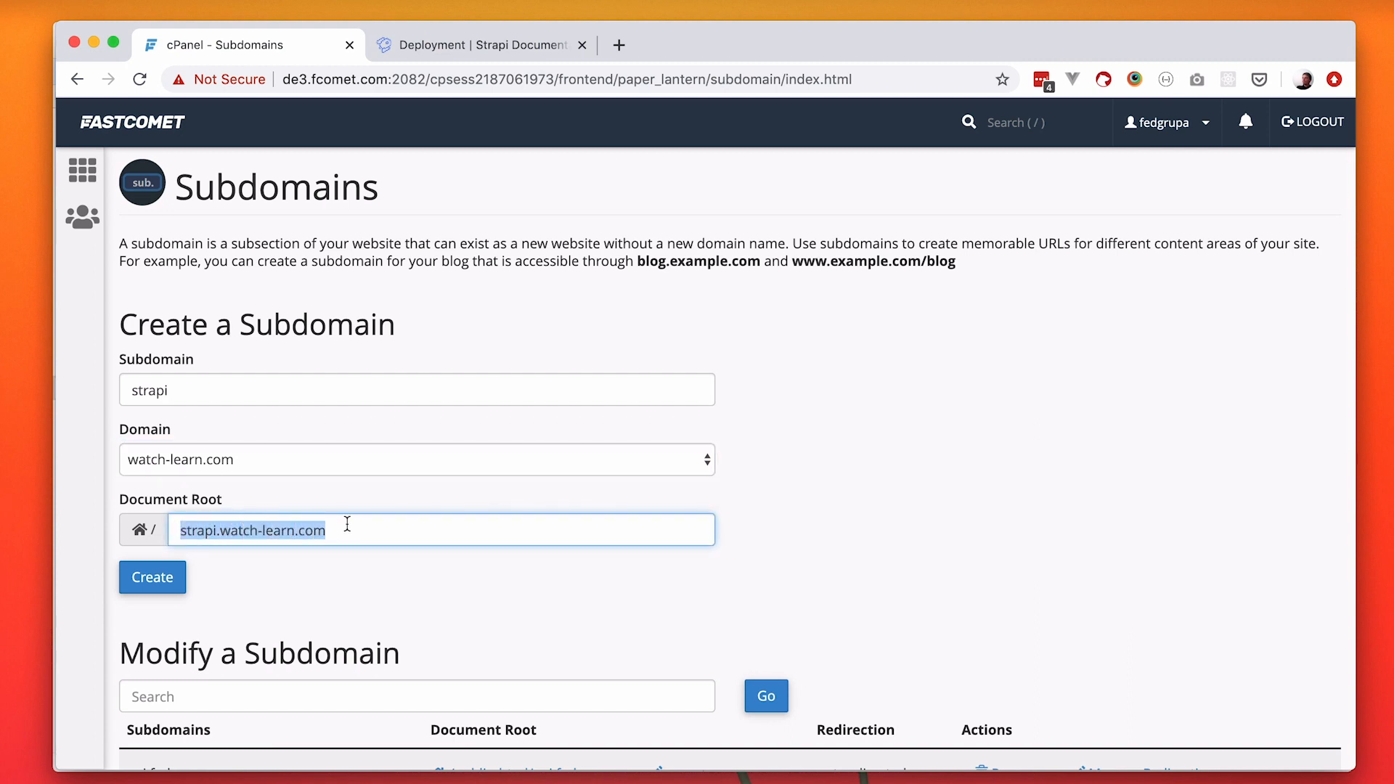
left_click(281, 573)
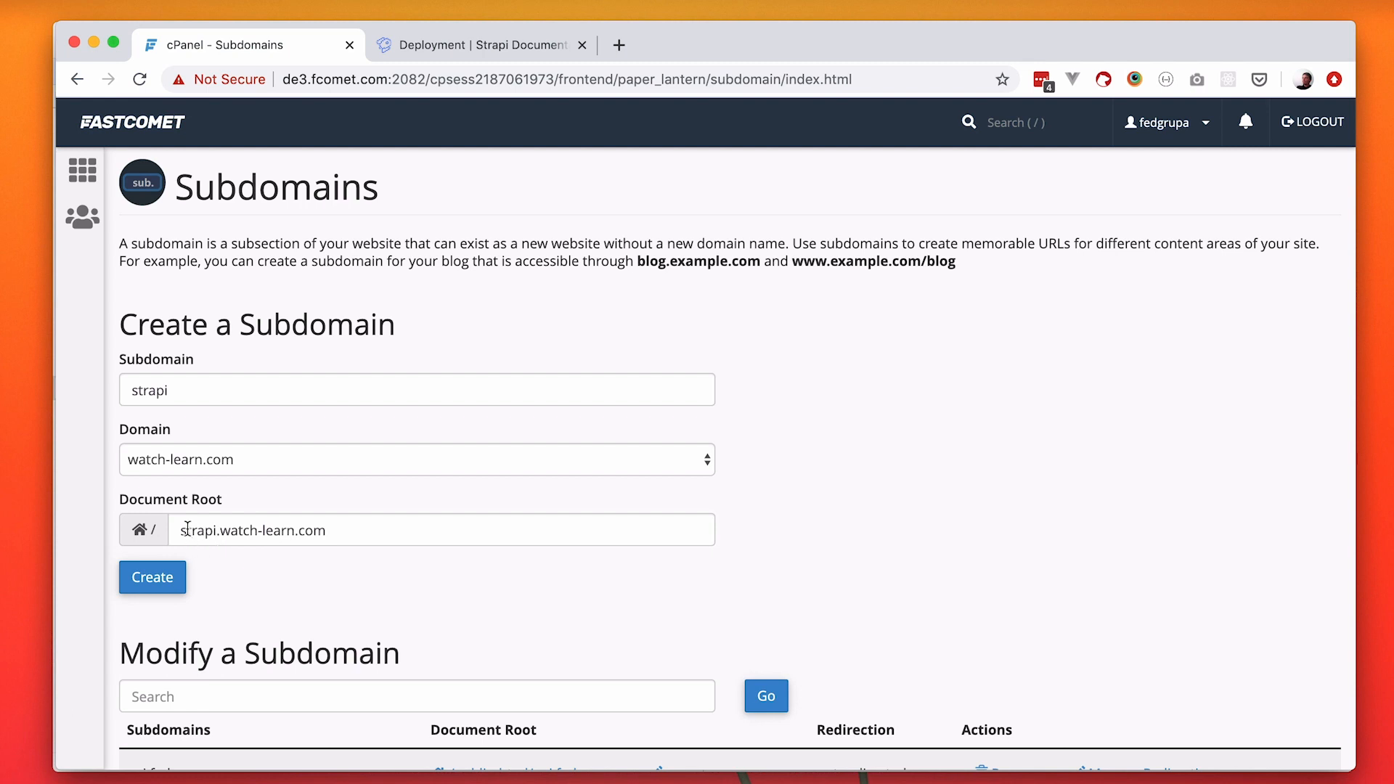
left_click(153, 579)
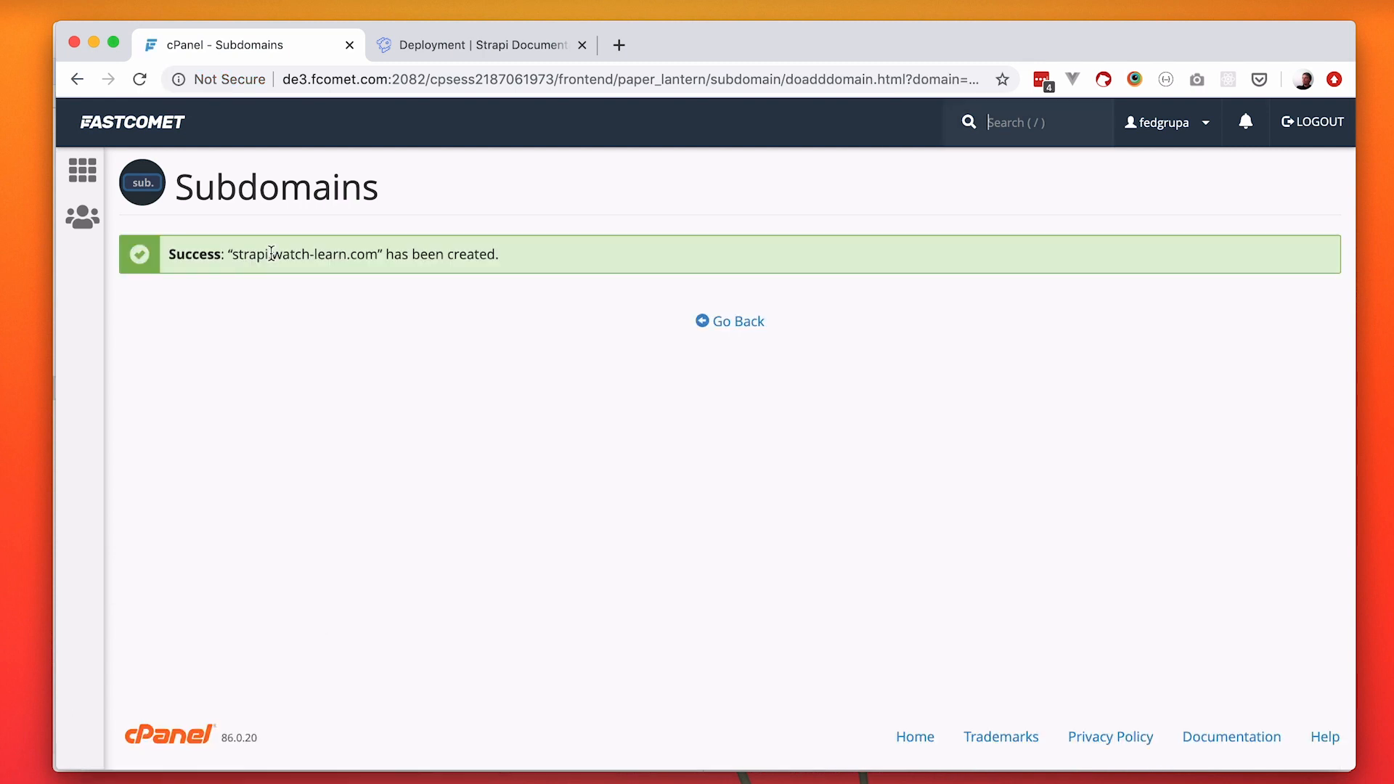
Visit strapi.watch-learn.com in a new browser tab to check the new subdomain.
left_click(619, 45)
type("strapi.watch-learn.com")
key("Return")
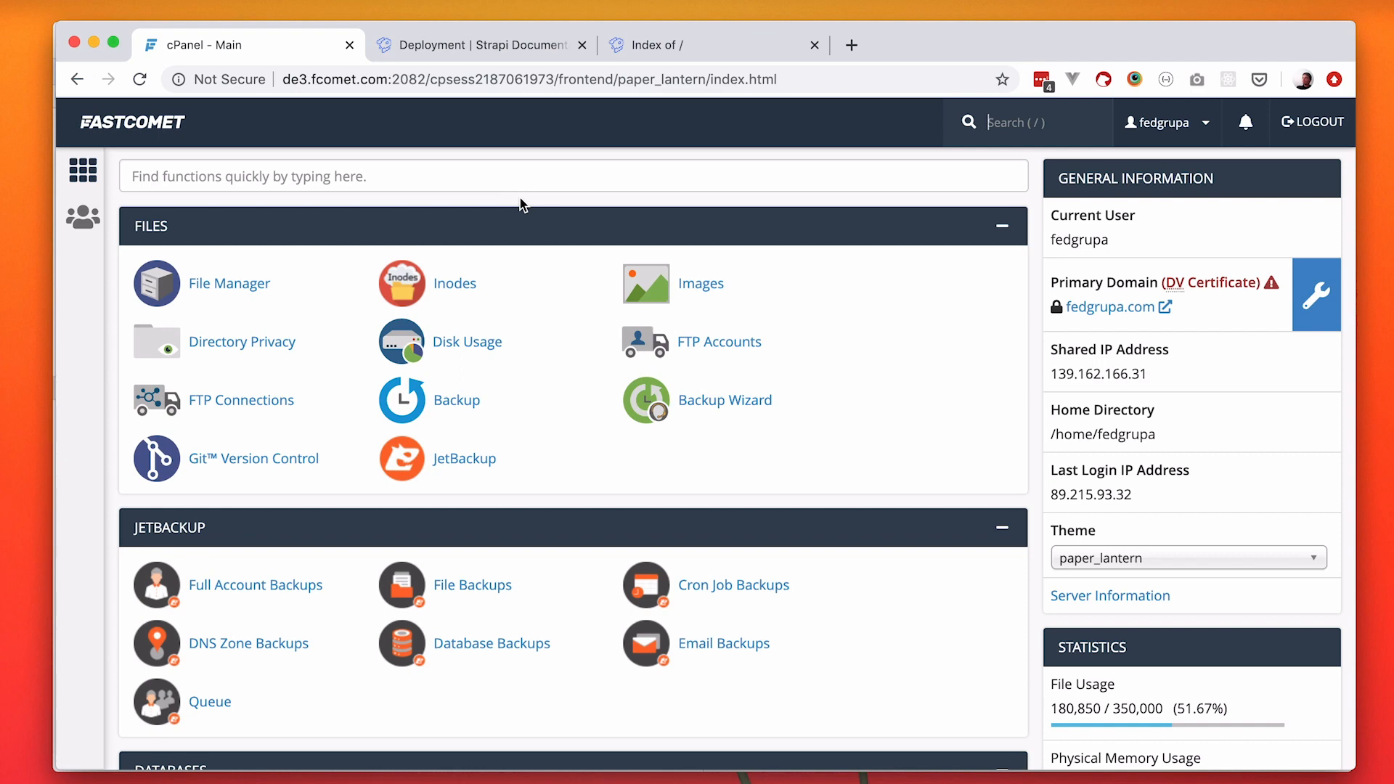
Find the File Manager with the search term "file", open it and return to the cPanel main page.
left_click(407, 177)
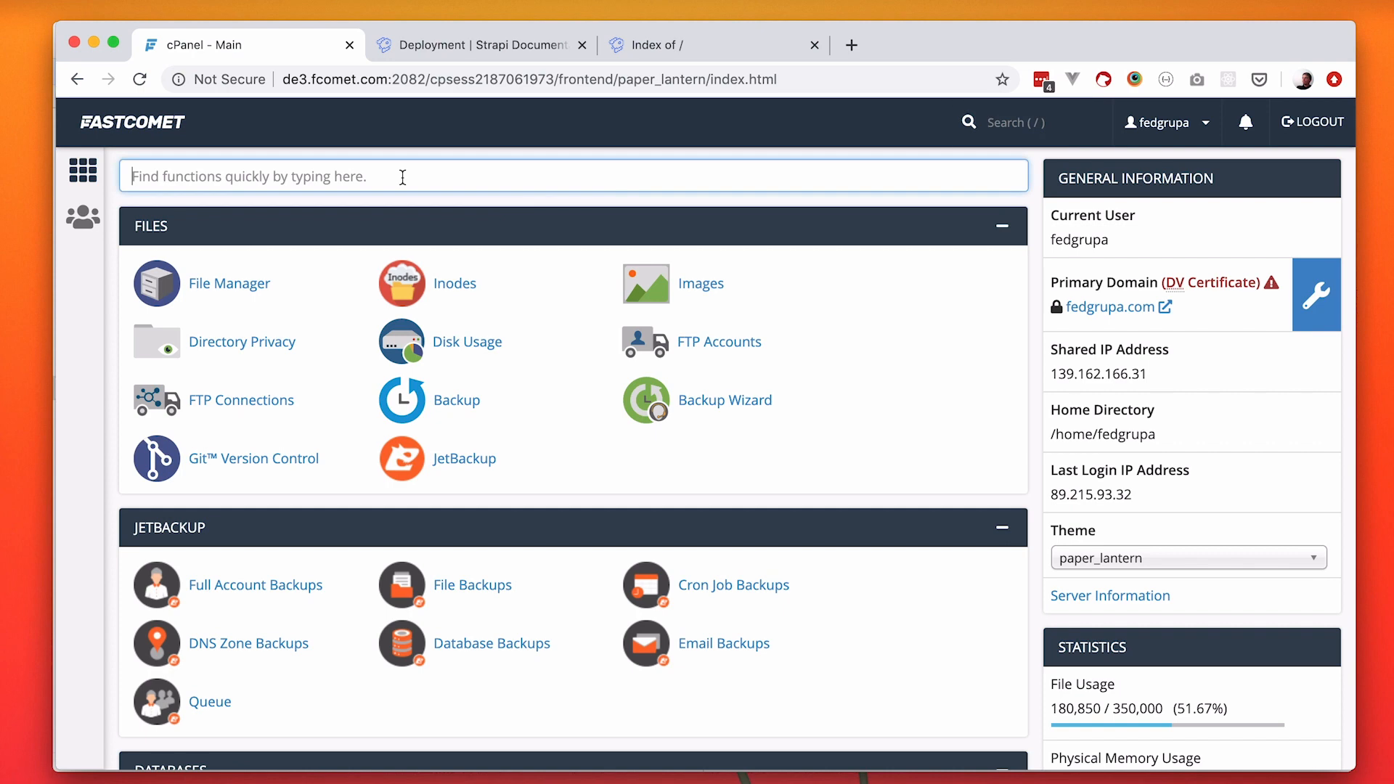
type("file")
left_click(215, 286)
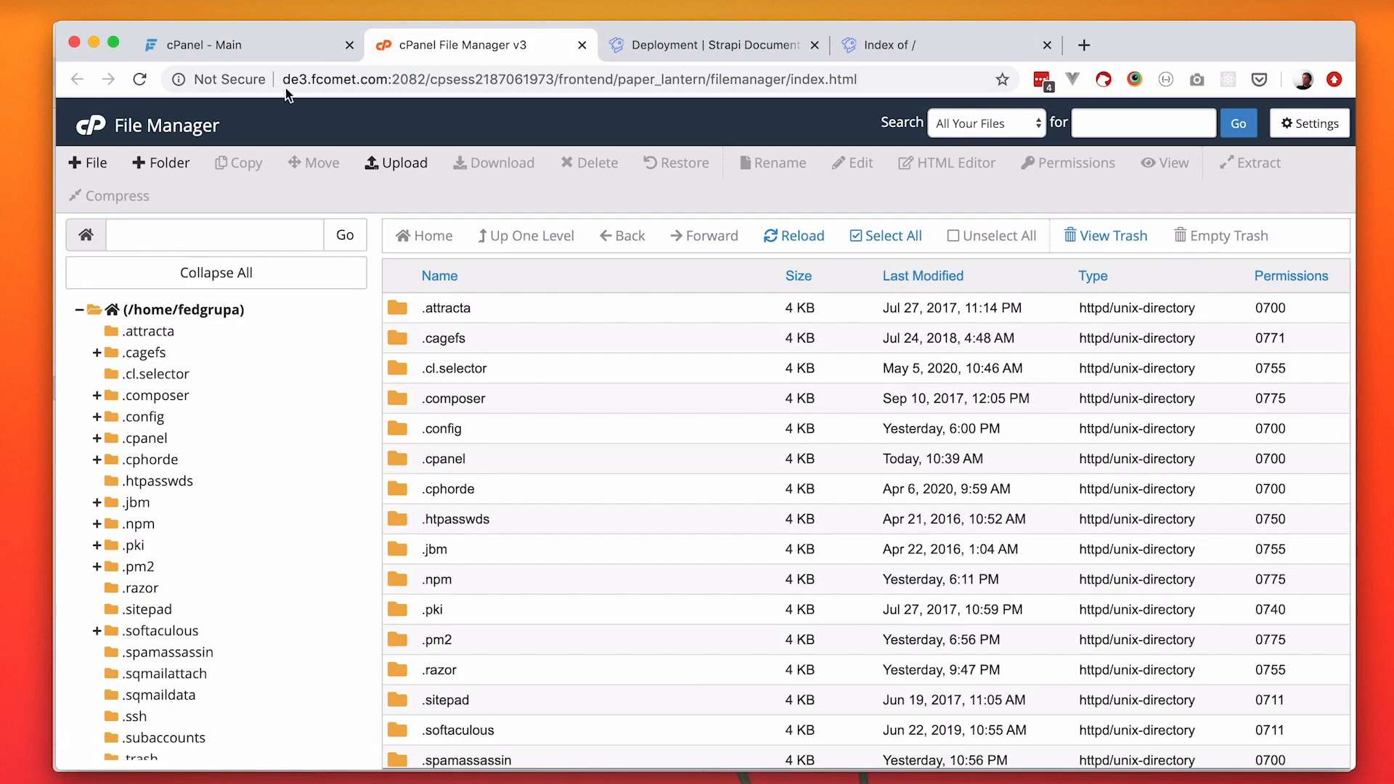
left_click(254, 41)
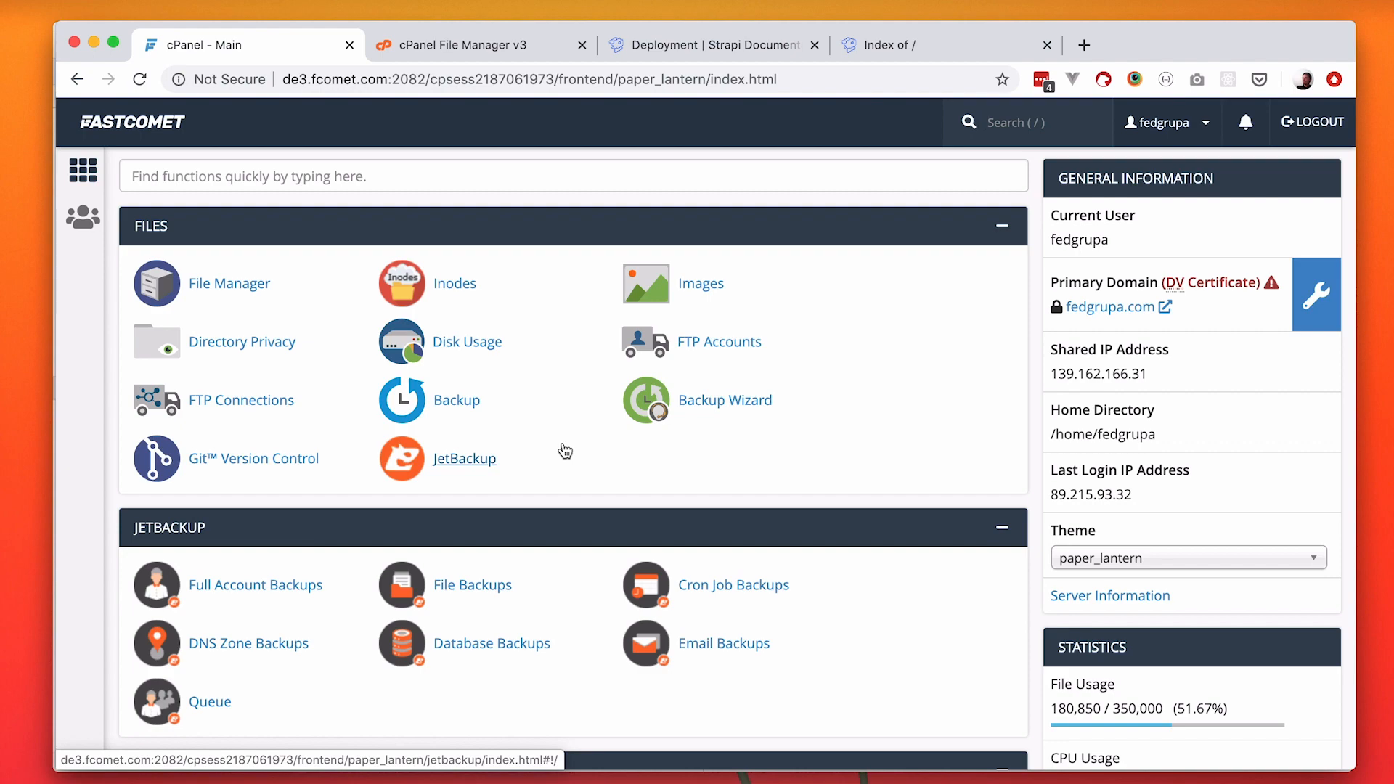
Switch to the dual-pane file transfer app and open the remote strapi.watch-learn.com folder.
key("super+Tab")
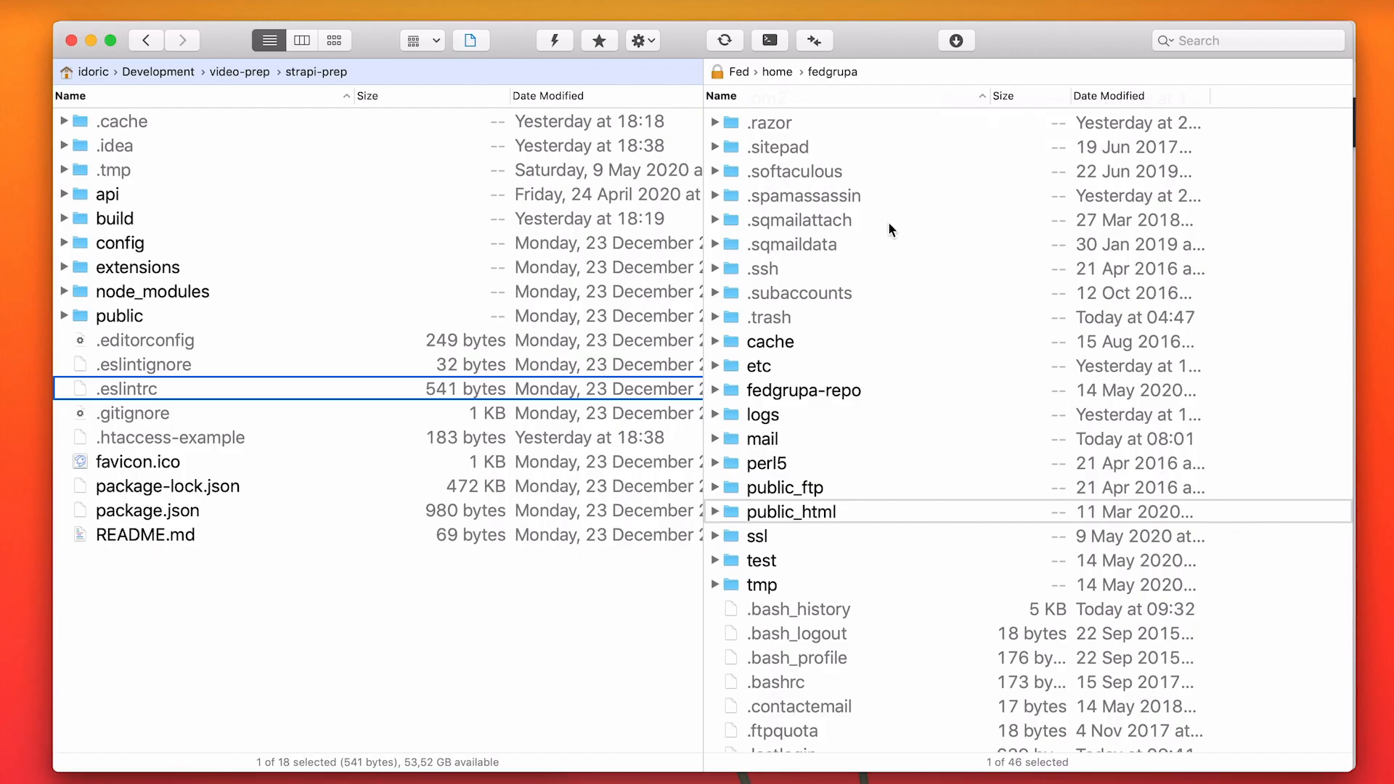
left_click(822, 319)
left_click(873, 417)
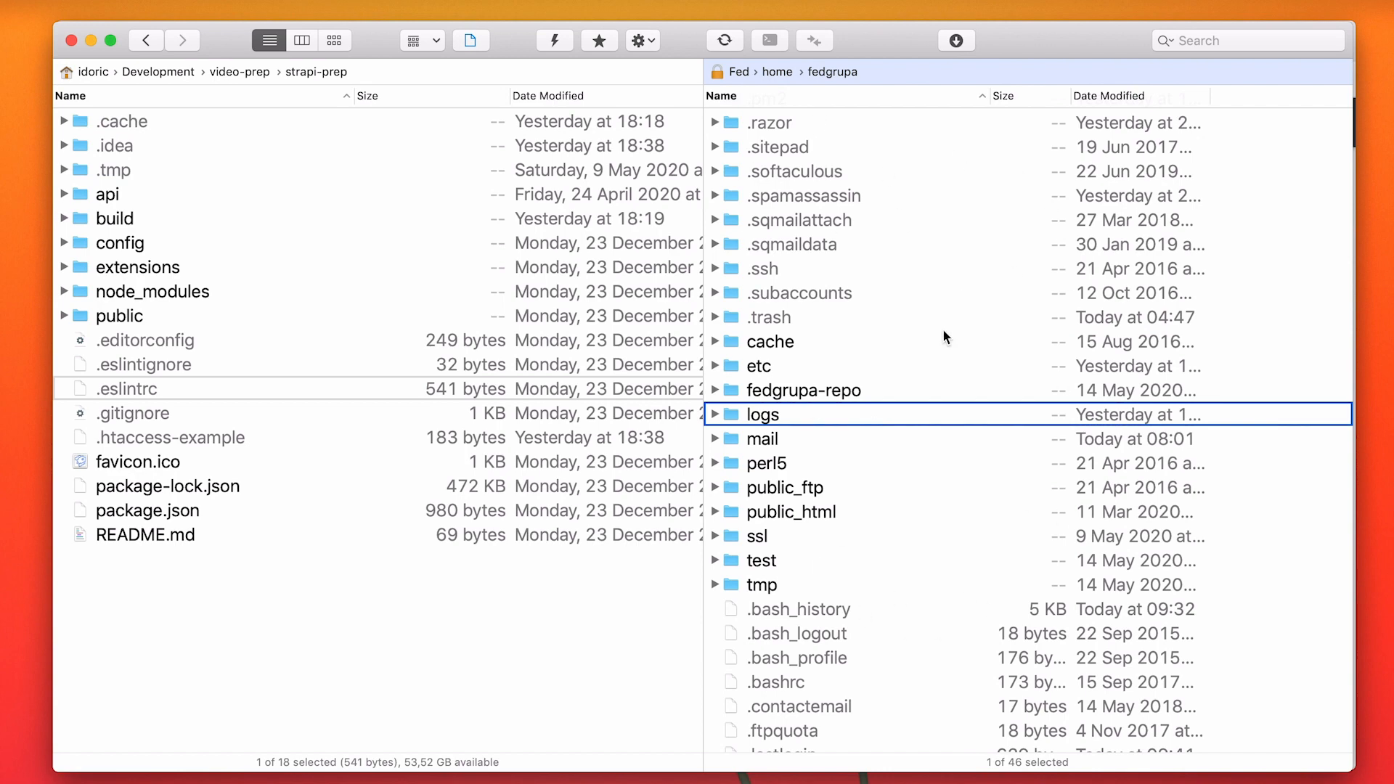
left_click(327, 317)
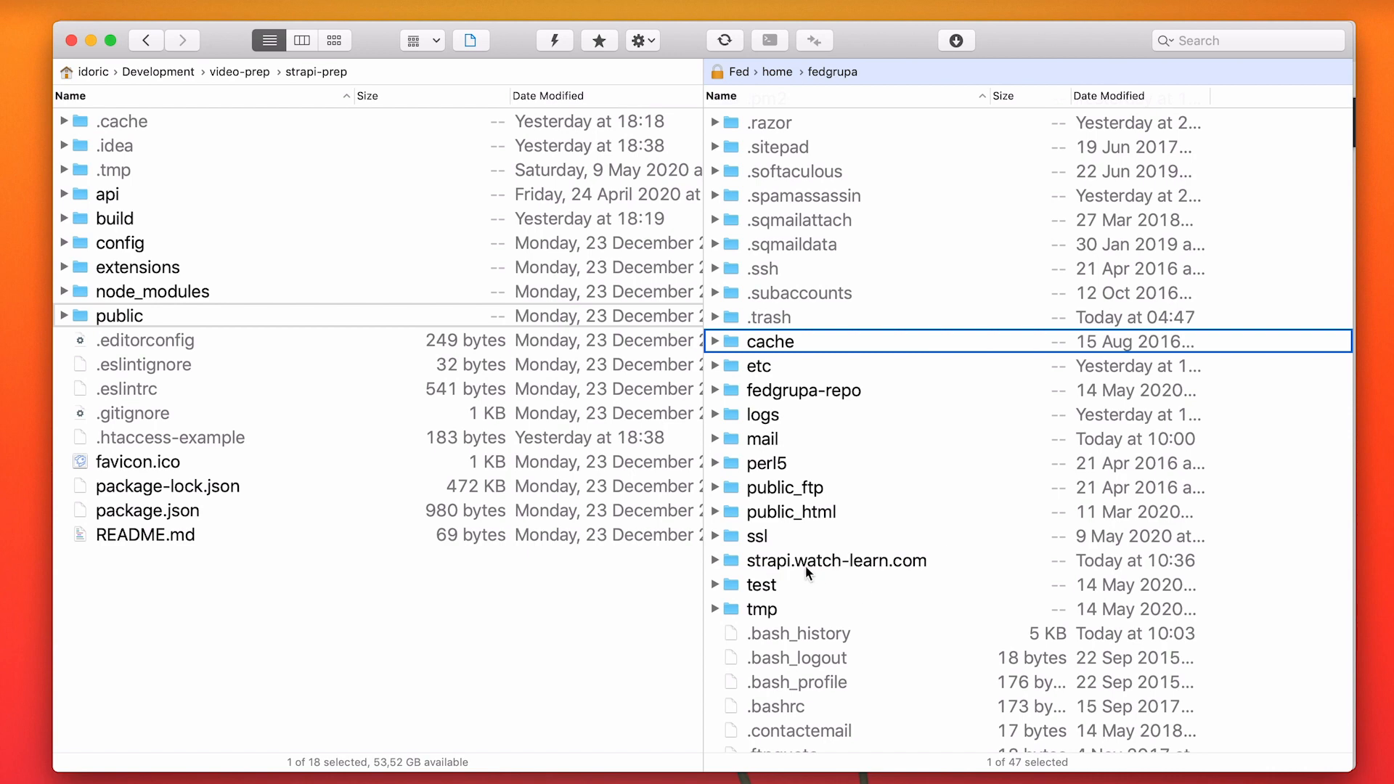
left_click(868, 563)
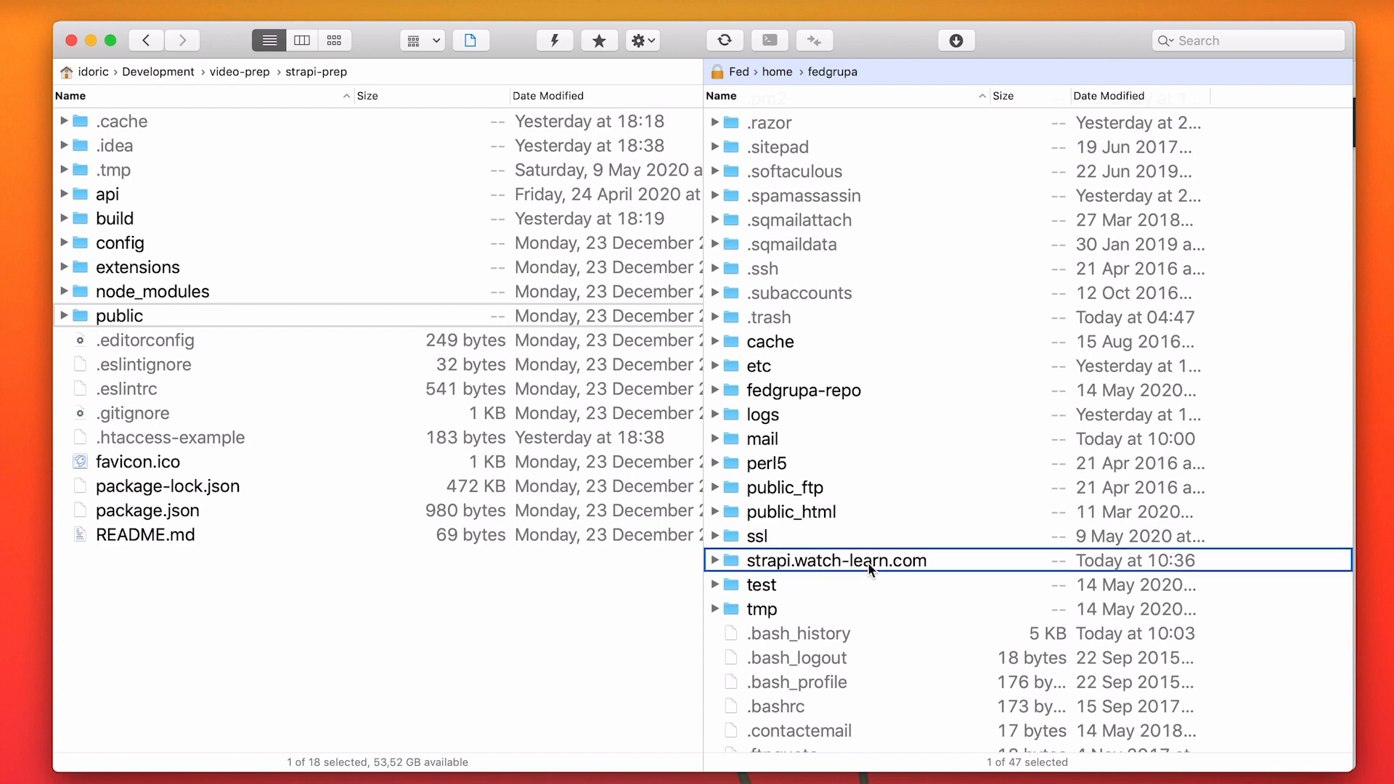
double_click(870, 567)
Upload all local strapi-prep items except .cache, .idea, .tmp and node_modules to the remote strapi.watch-learn.com folder.
key("Tab")
key("super+a")
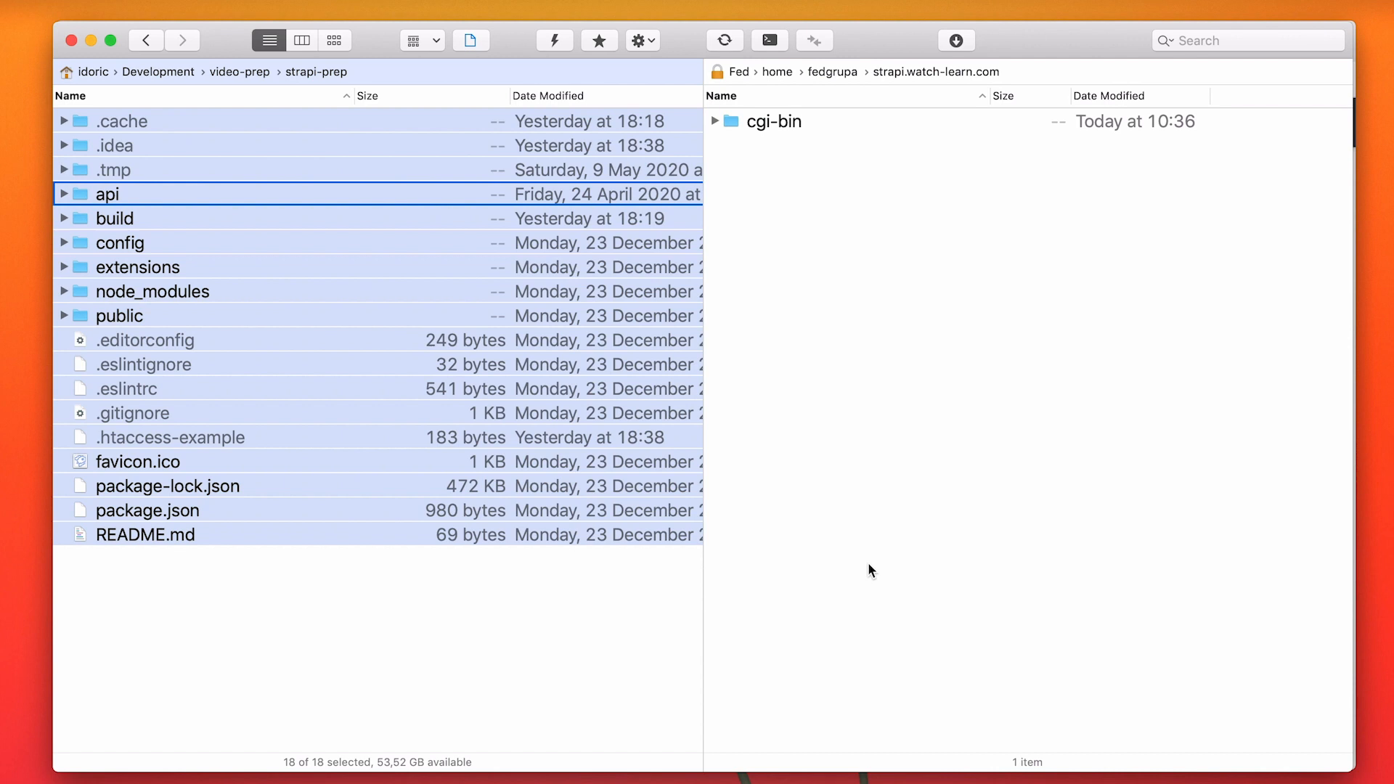
key("Down")
key("Down")
key("Down")
key("Down")
key("space")
key("Up")
key("Up")
key("Up")
key("Up")
key("Up")
key("Up")
key("Up")
key("space")
key("Down")
key("space")
key("Down")
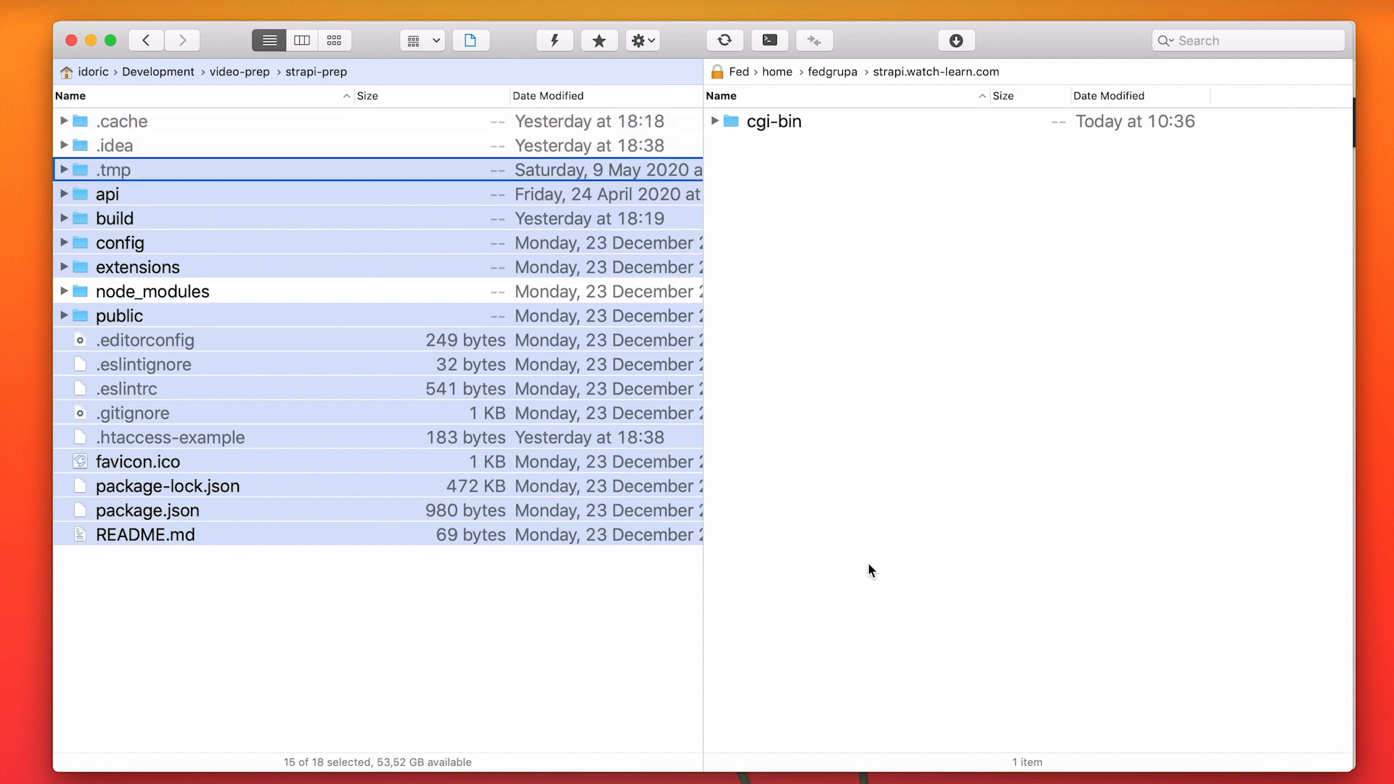
key("space")
key("Down")
key("Down")
key("Up")
key("Up")
key("Up")
key("Up")
key("Down")
key("Down")
key("Down")
key("Down")
key("Down")
key("Down")
key("Down")
key("Down")
key("Down")
key("Down")
key("Down")
key("Down")
key("Down")
key("Down")
key("Down")
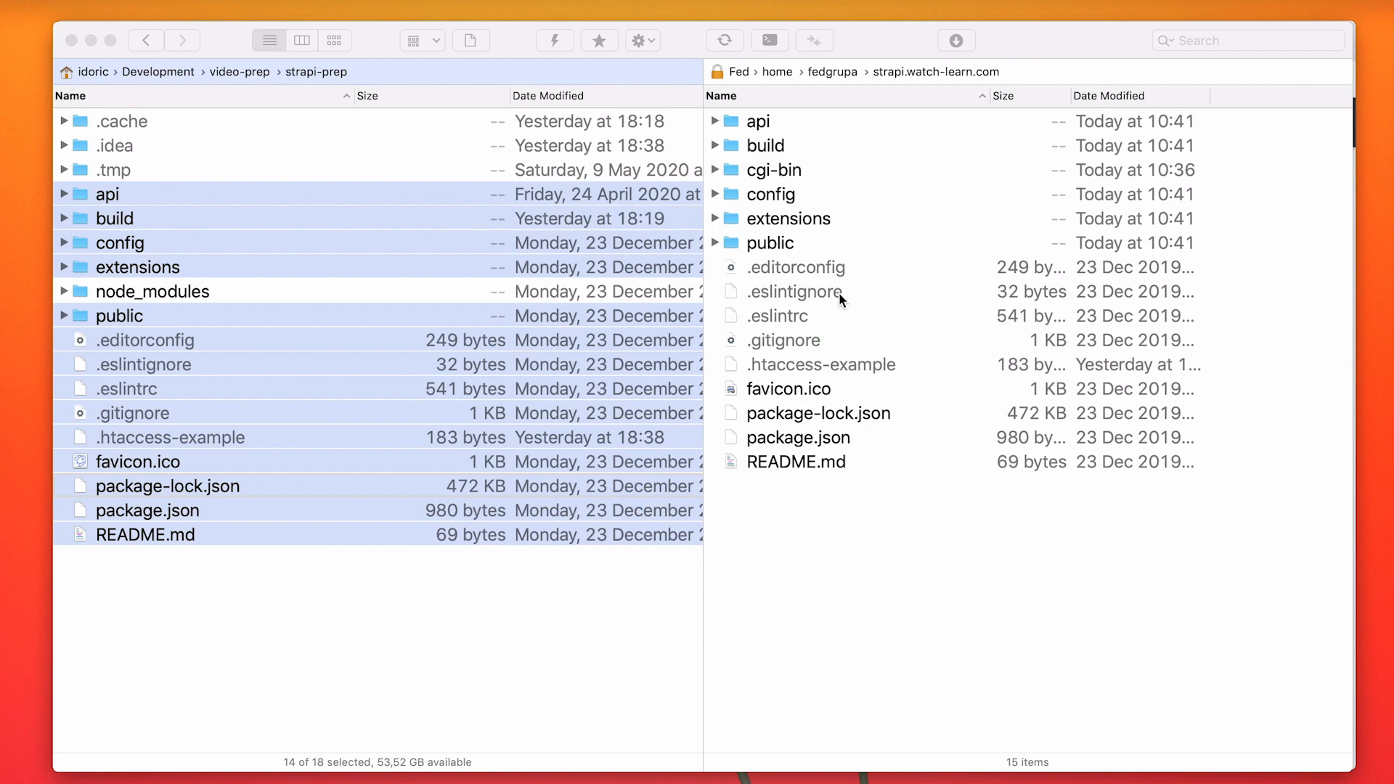
Switch to the terminal, connect to the hosting server with the sshfed command and clear the output.
key("super+Tab")
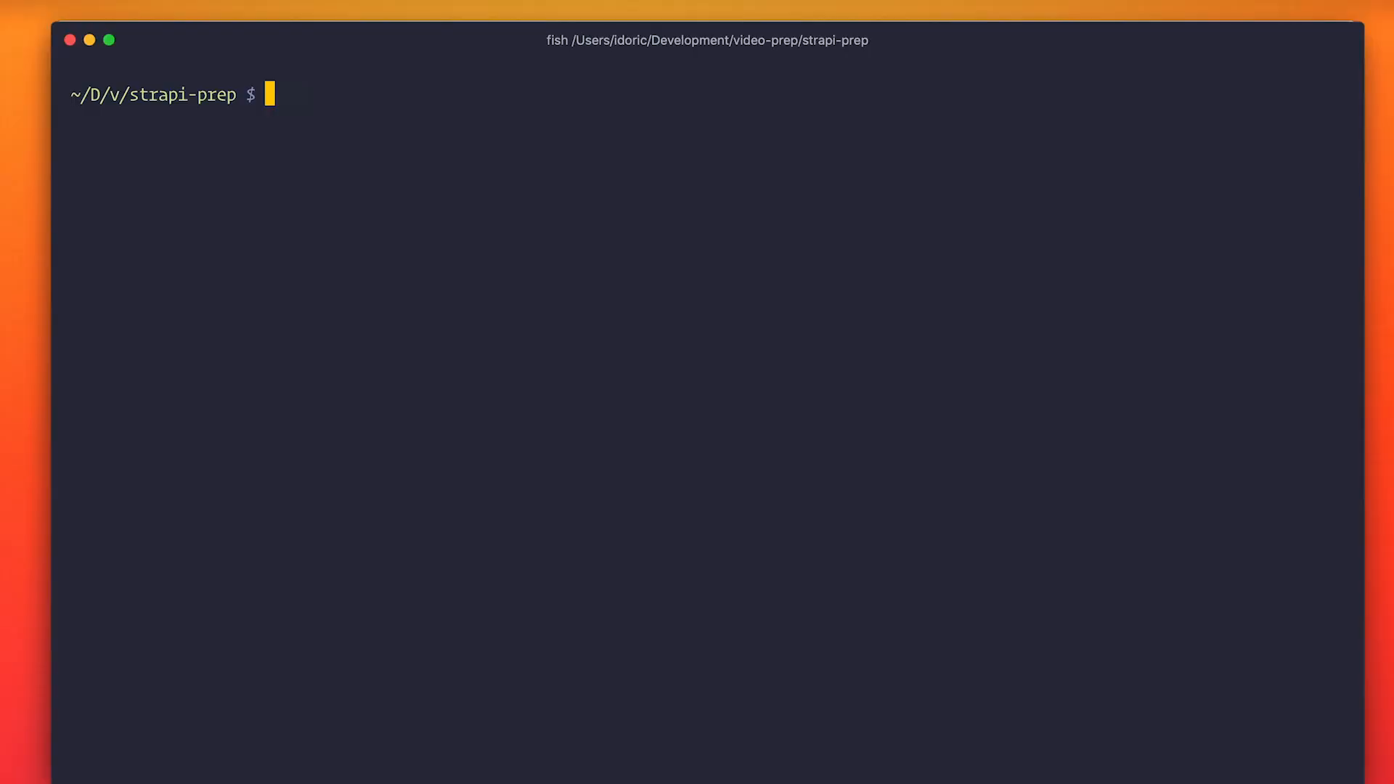
type("sshfed")
key("Return")
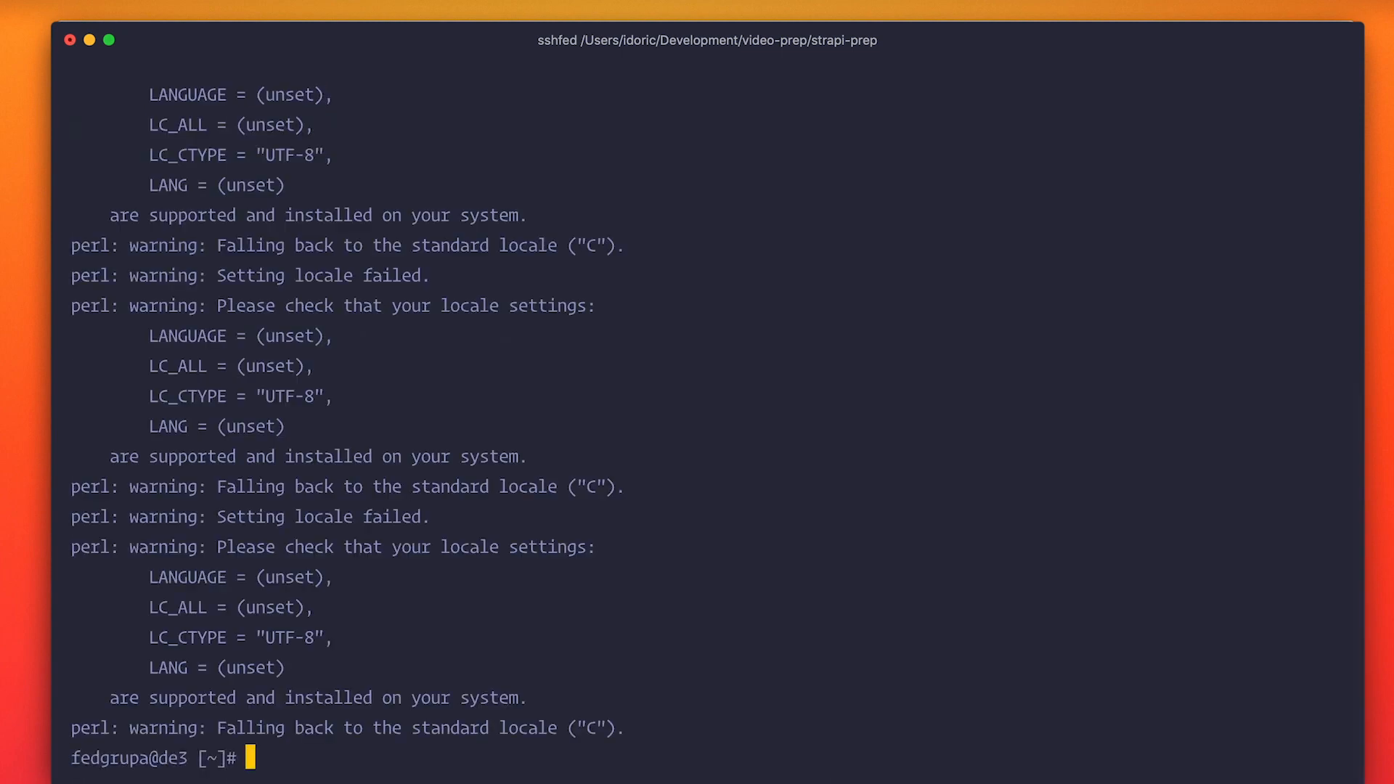
key("ctrl+l")
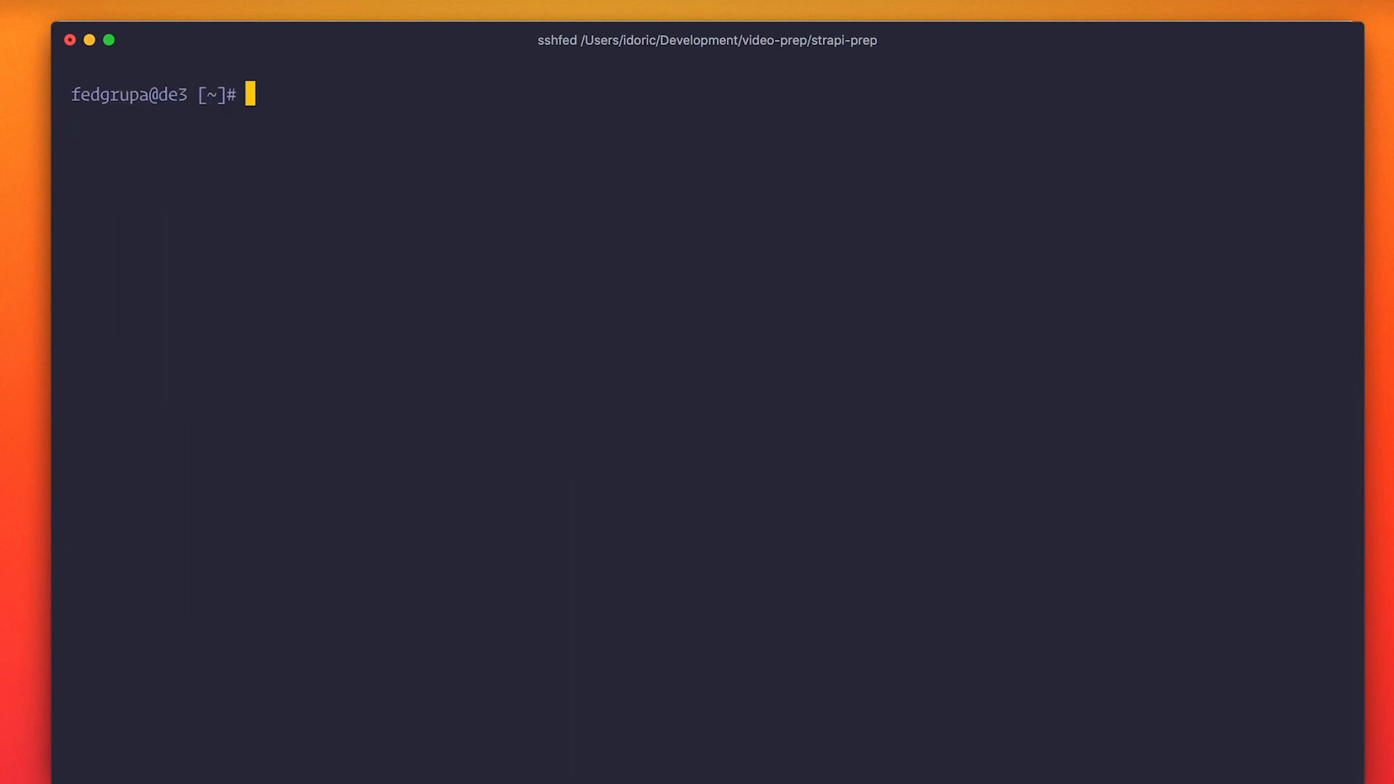
List the server's home directory, change into strapi.watch-learn.com and list the uploaded files.
type("ls")
key("Return")
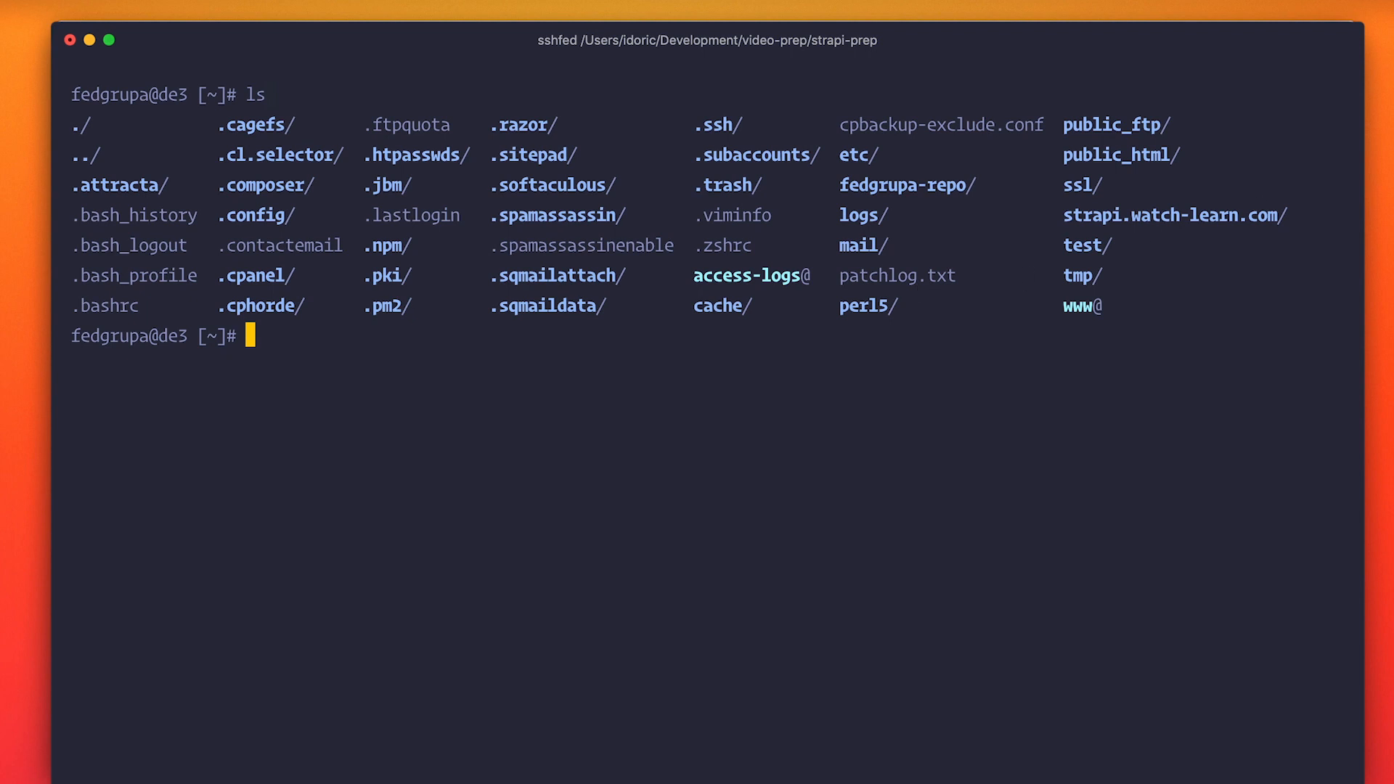
left_click_drag(1069, 215, 1230, 216)
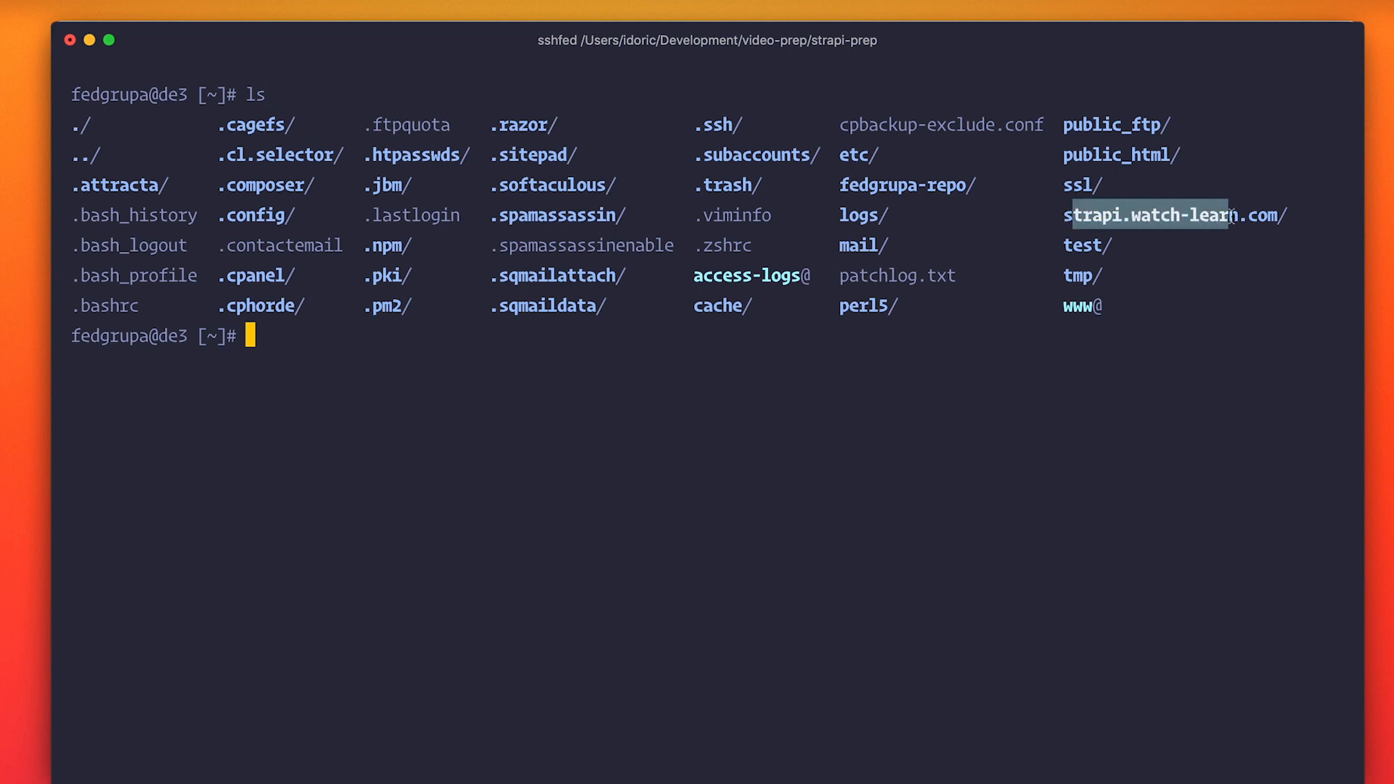
left_click(429, 339)
type("cd ")
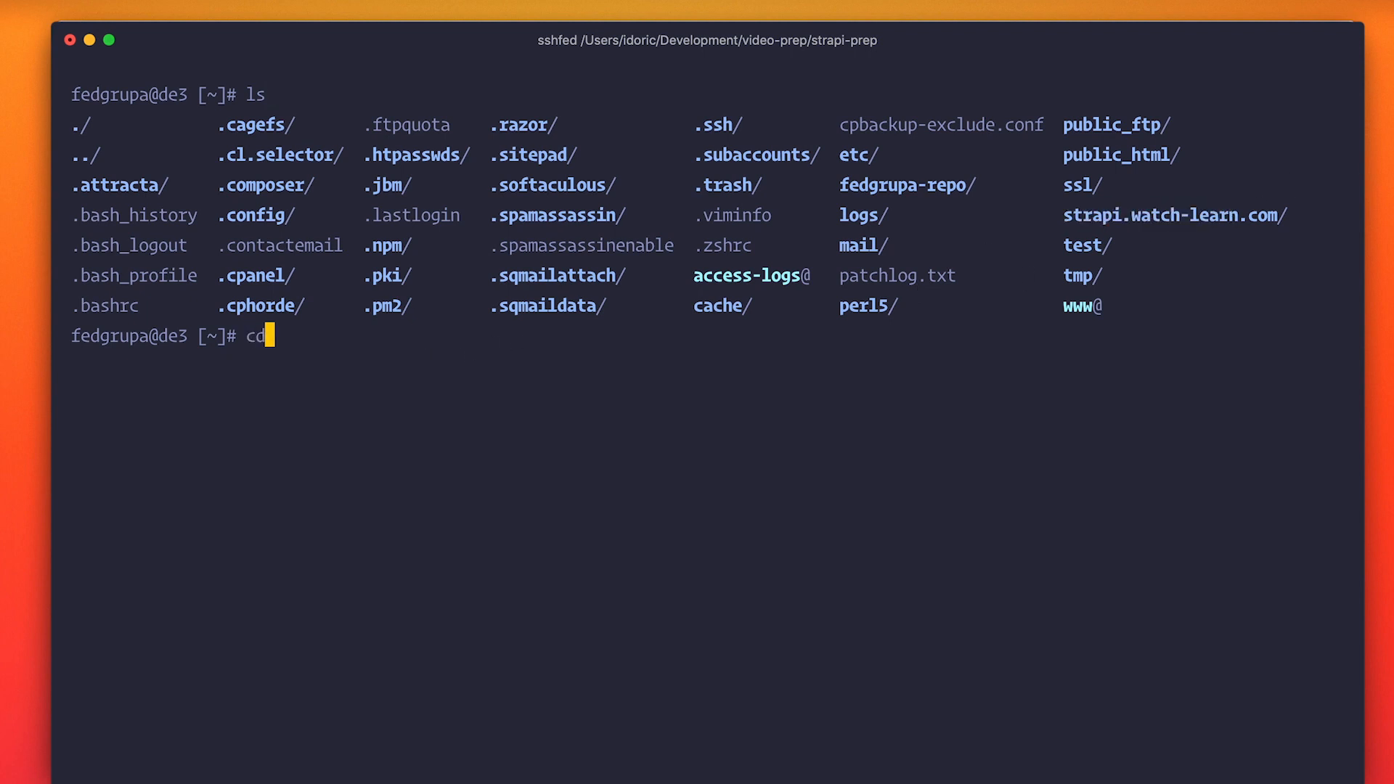
type("strapi.watch-learn.com/")
key("Return")
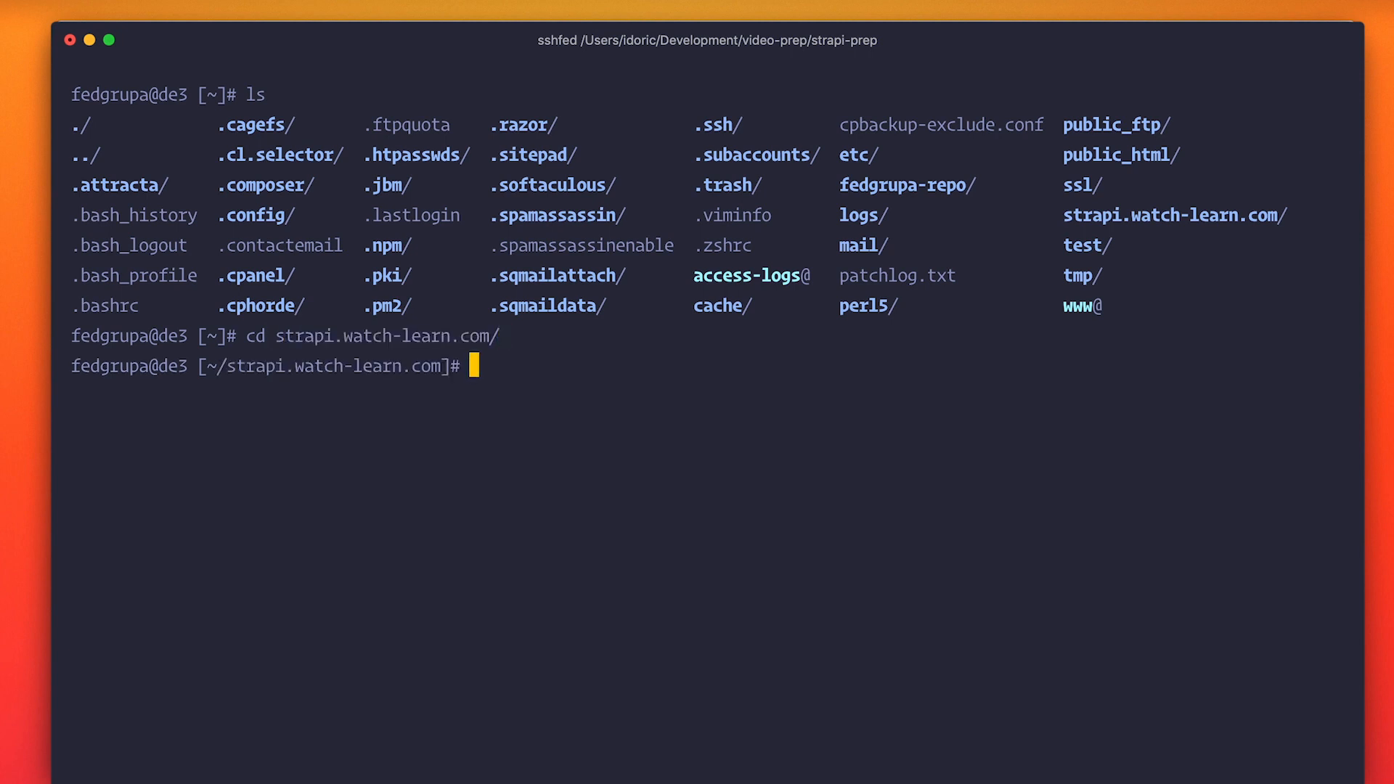
type("ls")
key("Return")
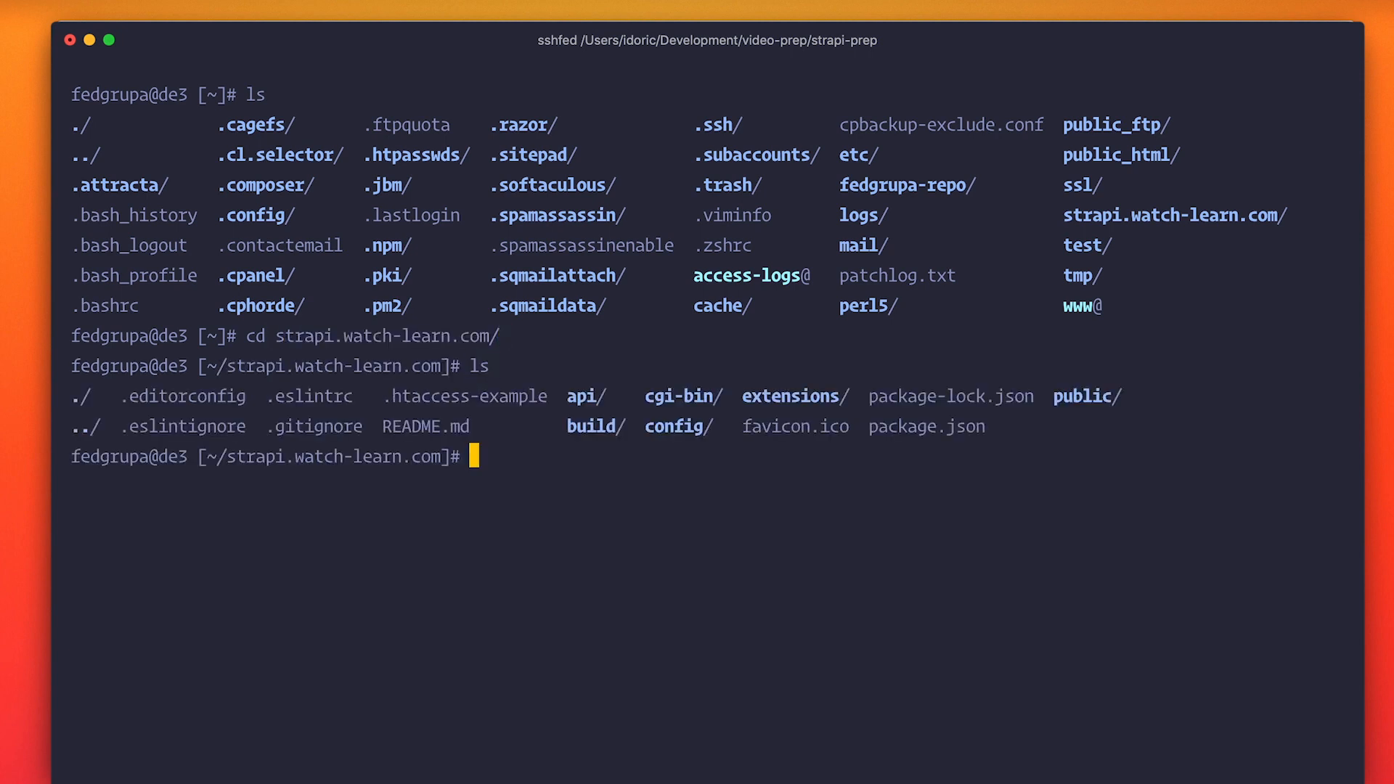
Clear the terminal and run npm install in the strapi.watch-learn.com directory.
key("ctrl+l")
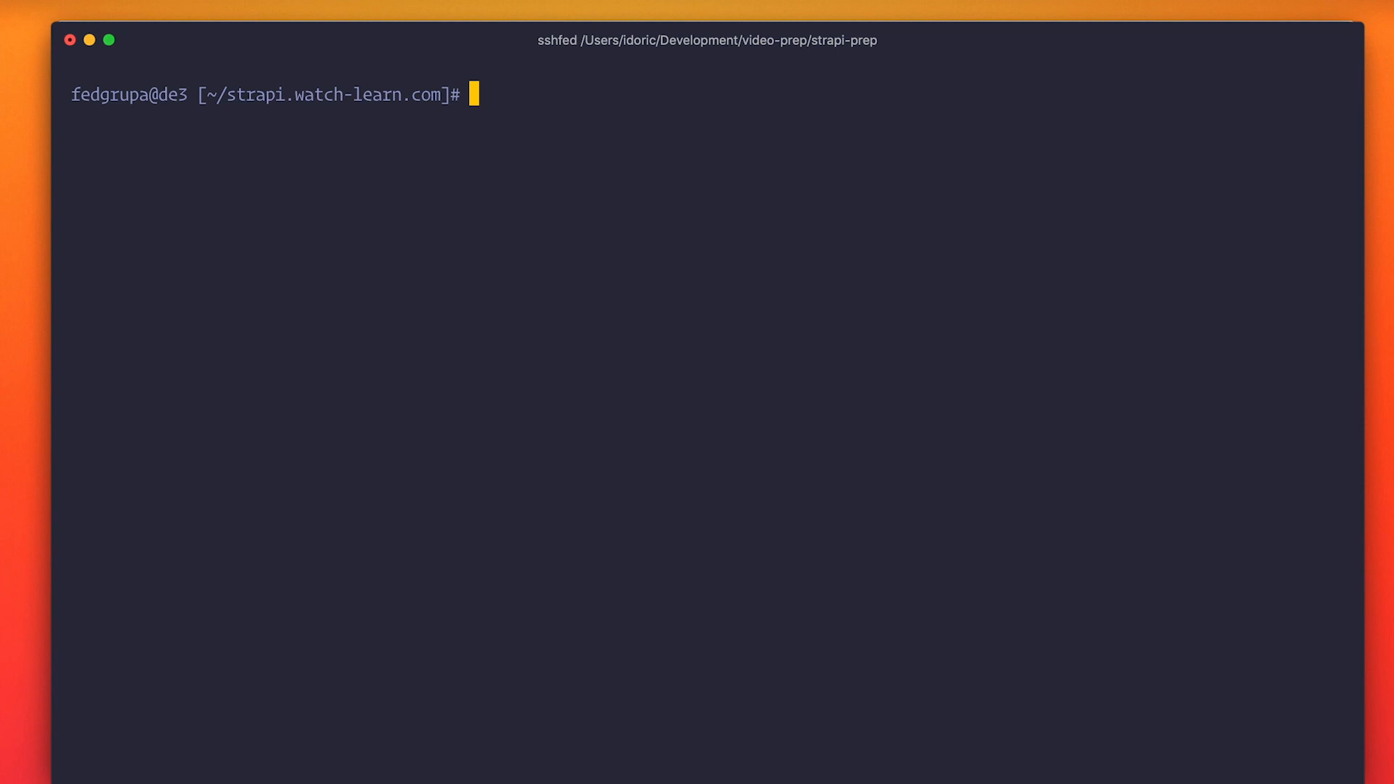
type("npm install")
key("Return")
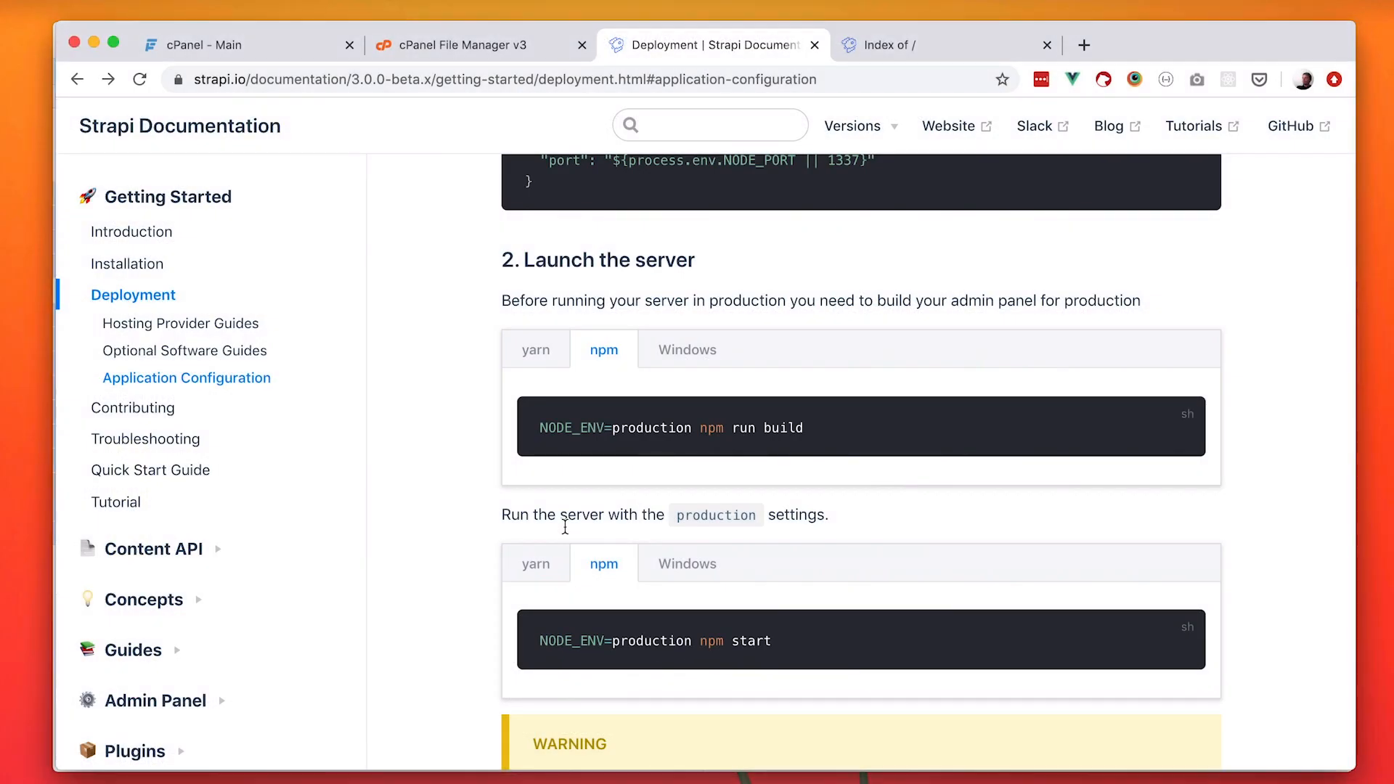
Copy the npm production build command from the Strapi docs and try running NODE_ENV=production npm run build on the hosting server.
scroll(799, 494, "down", 1)
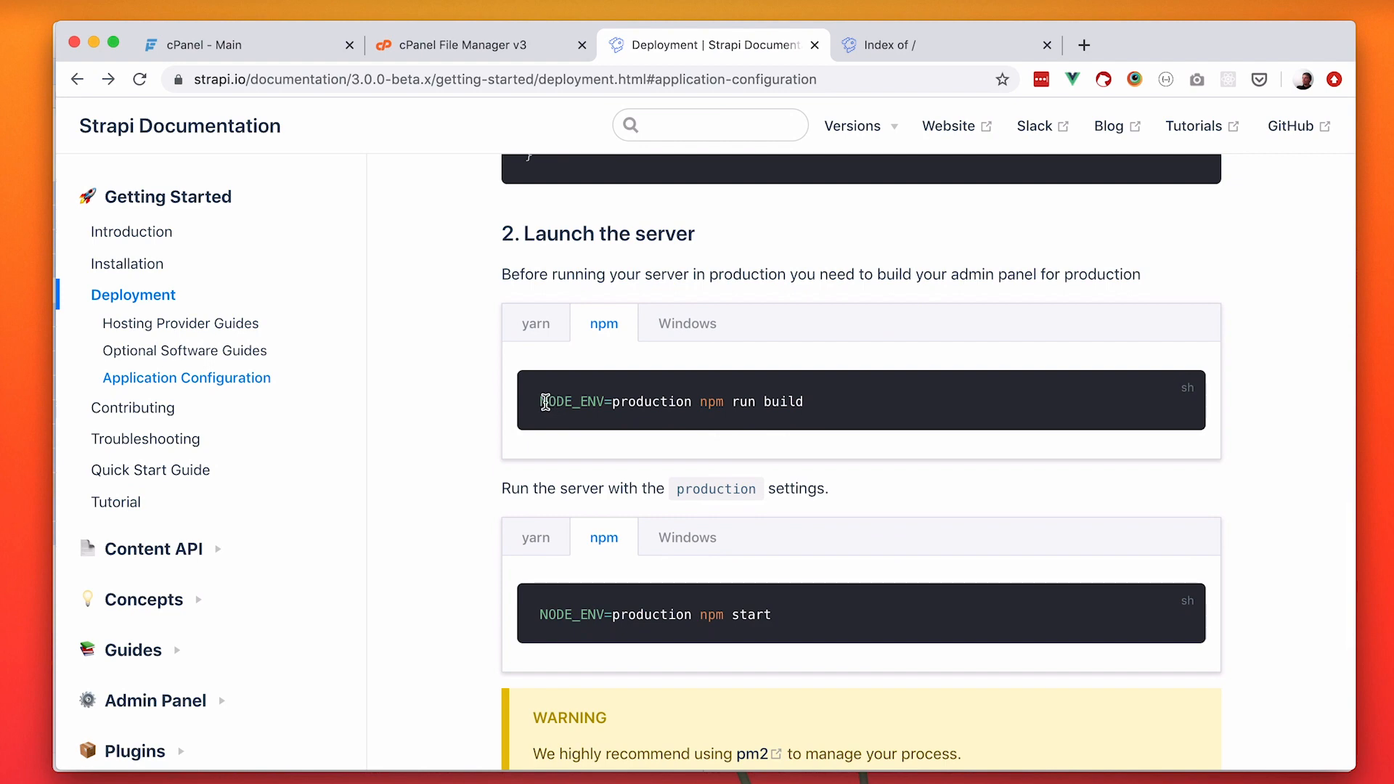
left_click_drag(540, 402, 828, 395)
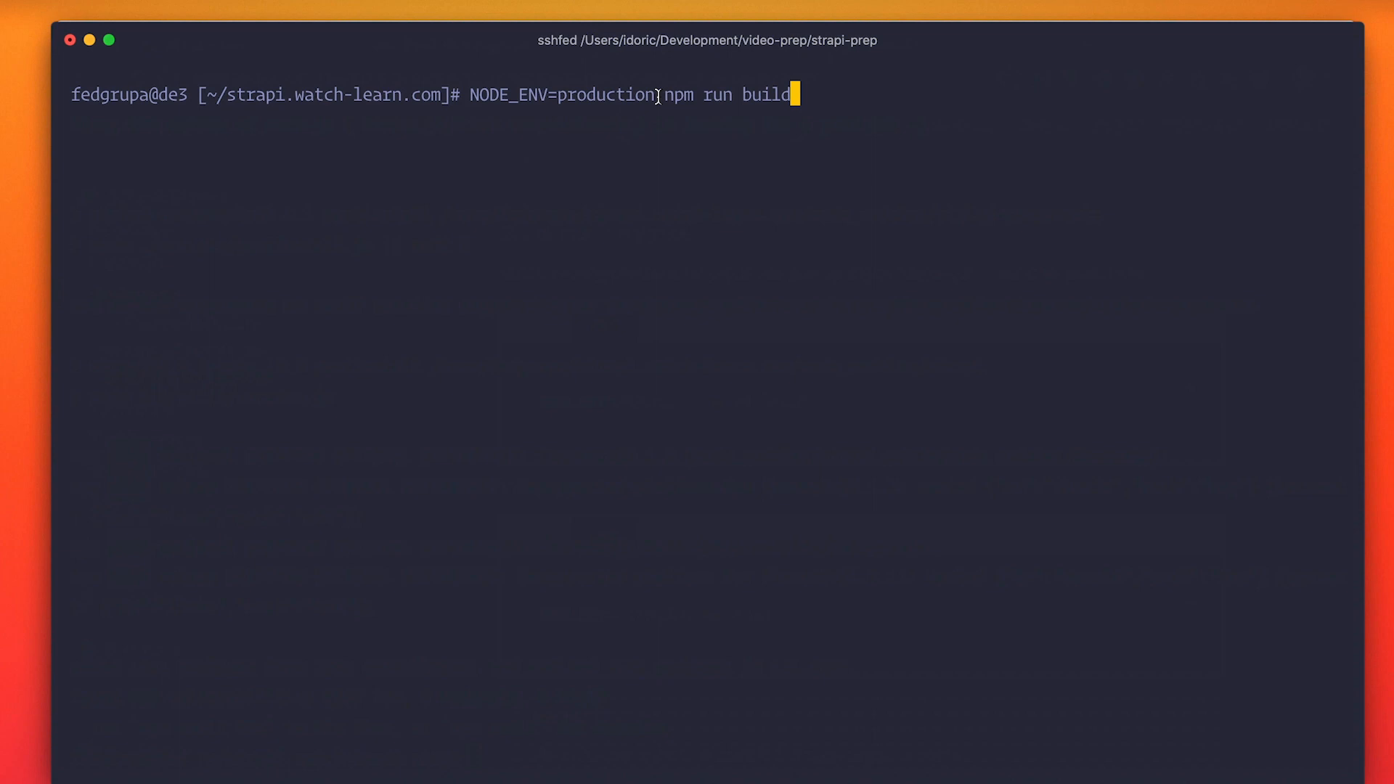
key("Return")
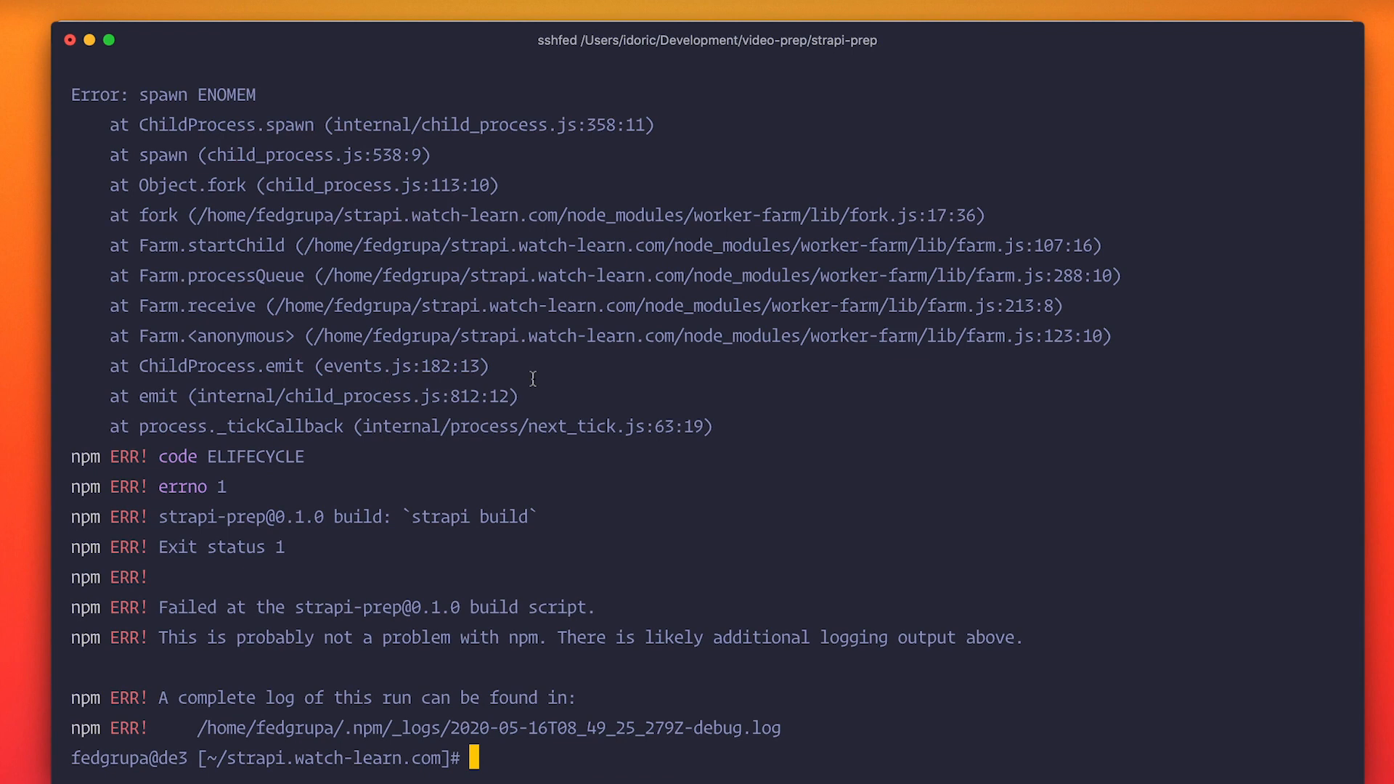
scroll(533, 378, "up", 2)
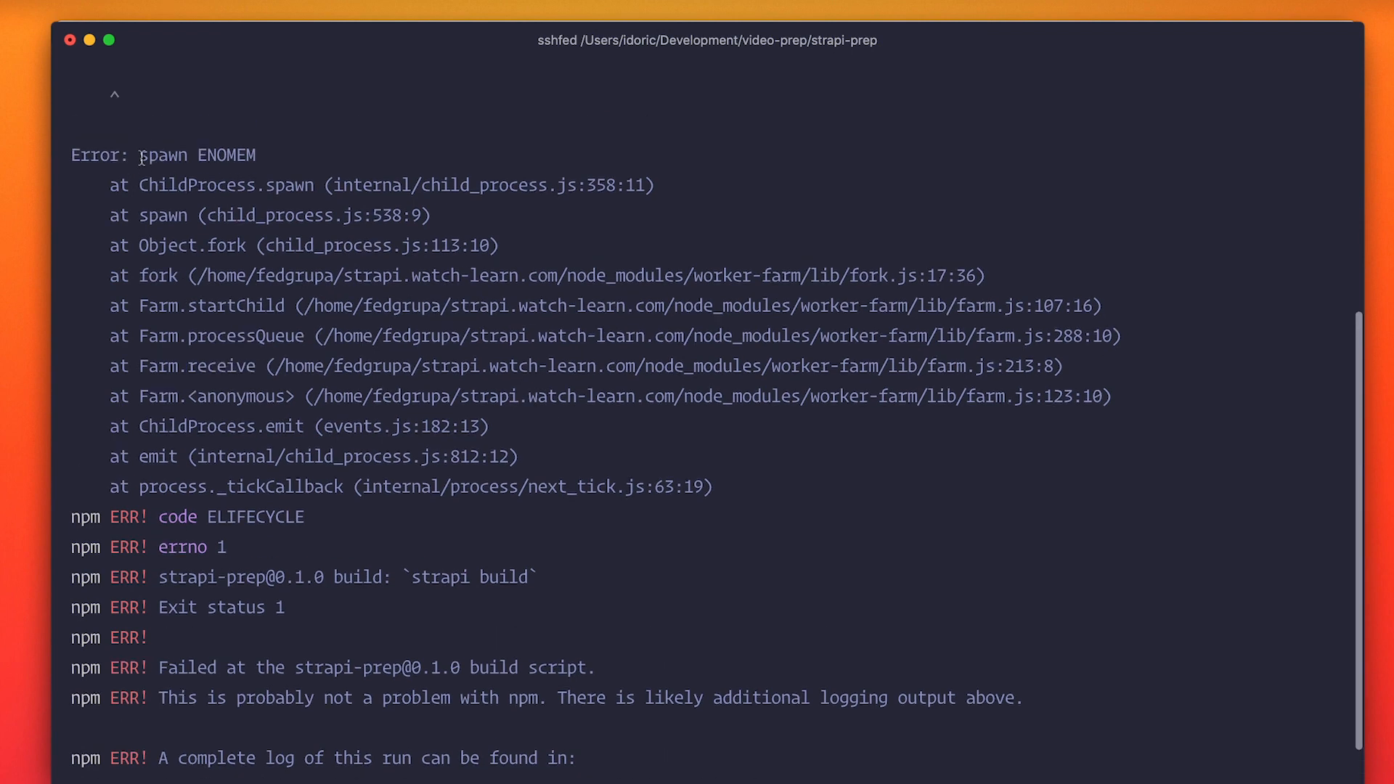
scroll(507, 385, "down", 2)
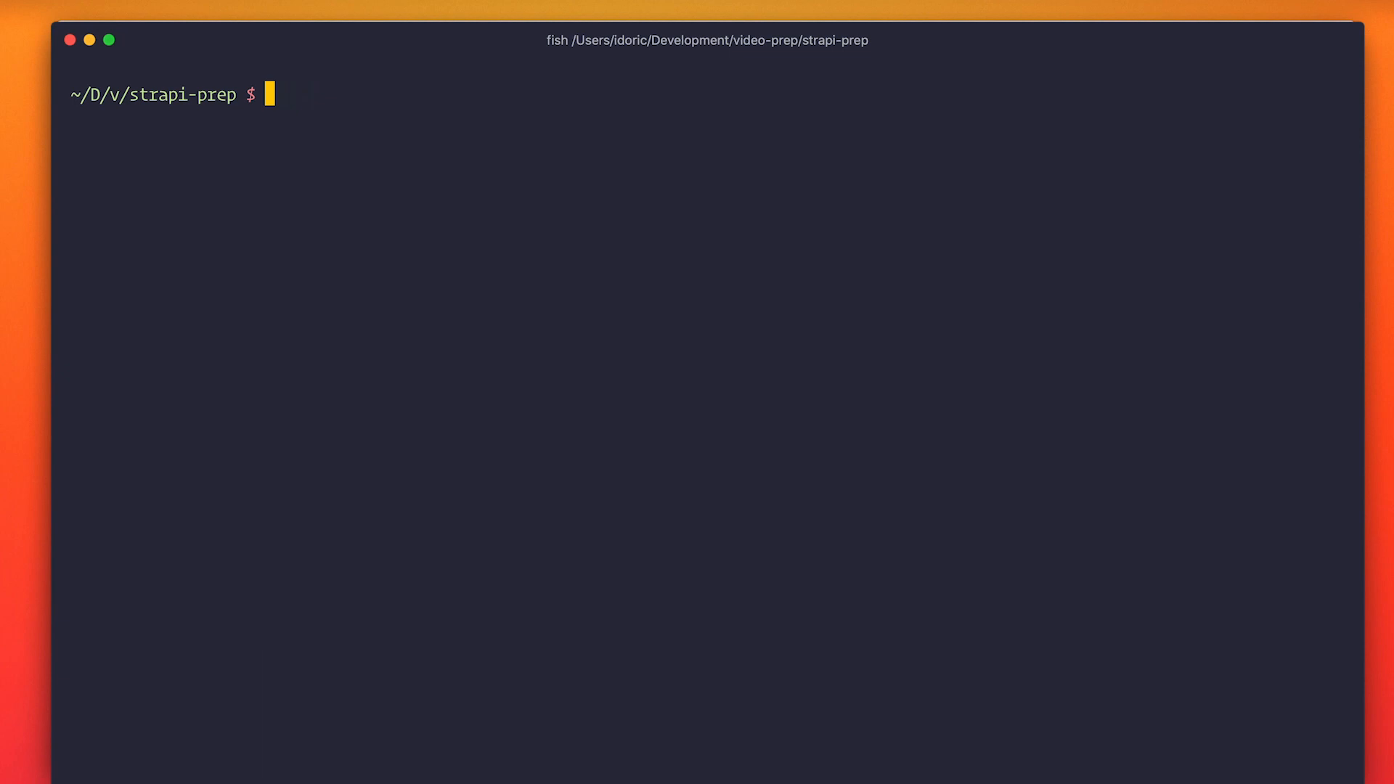
Run env NODE_ENV=production npm run build in the local strapi-prep directory.
key("Up")
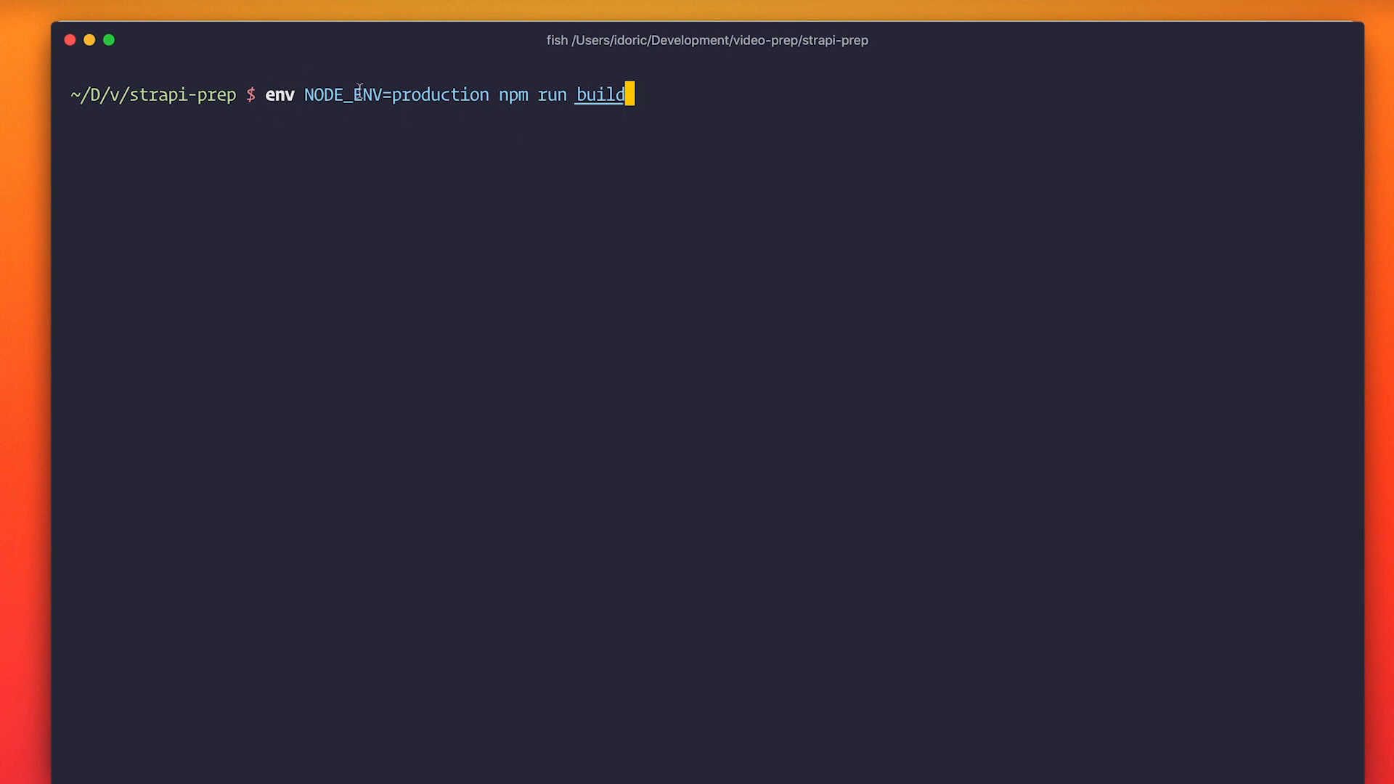
left_click_drag(293, 92, 265, 92)
key("Return")
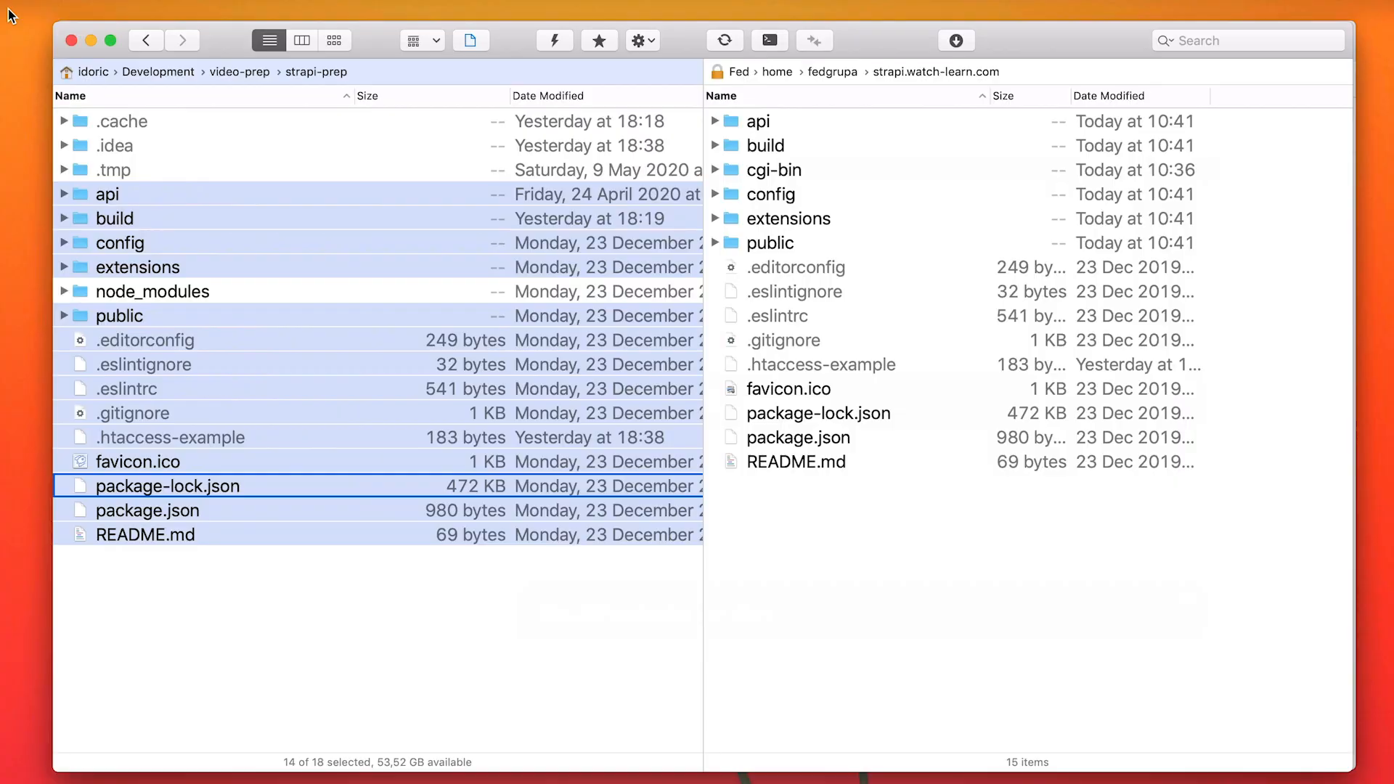
Switch to the file transfer client and upload the local build folder to strapi.watch-learn.com, replacing the existing one and applying that to all conflicts.
key("Up")
key("Up")
key("super+Up")
key("super+Down")
key("Down")
key("Down")
key("Down")
key("Down")
key("Down")
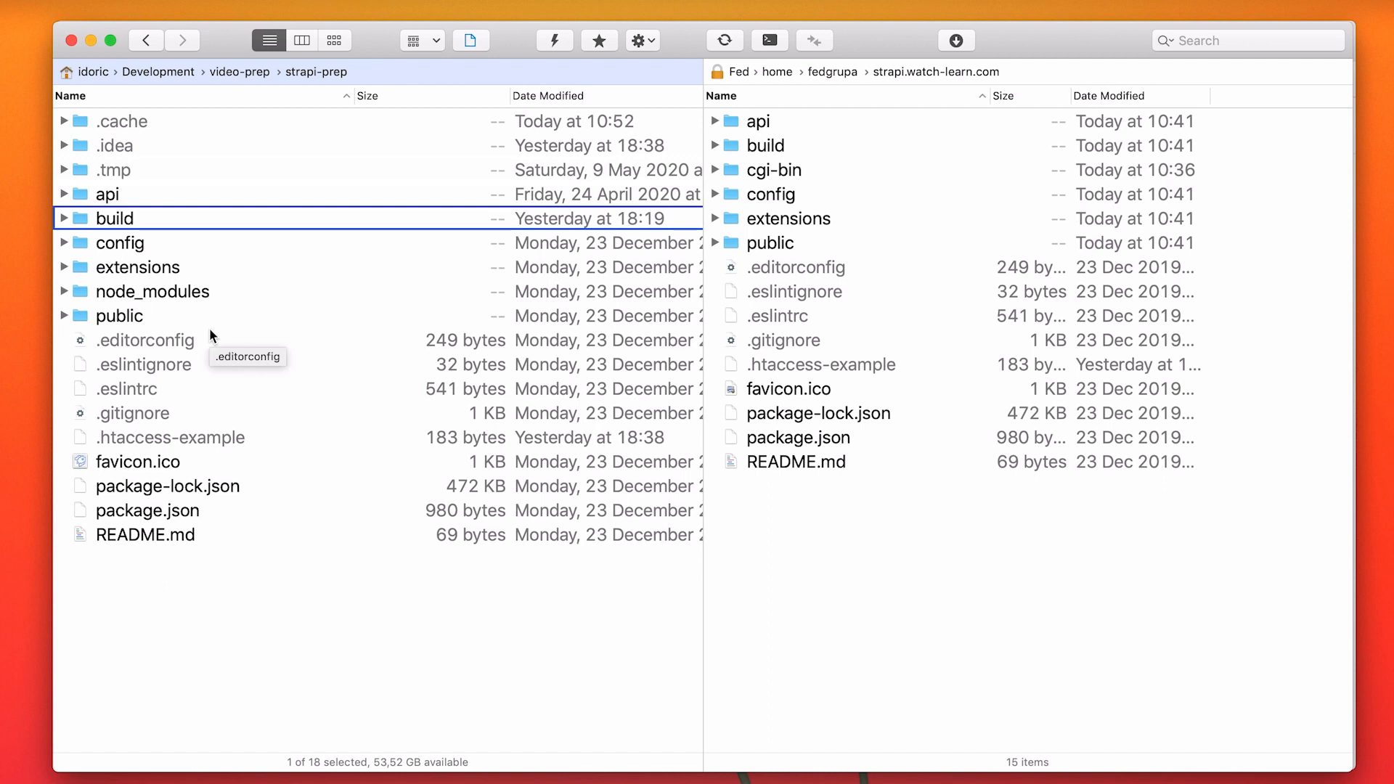
key("Down")
key("Up")
key("F5")
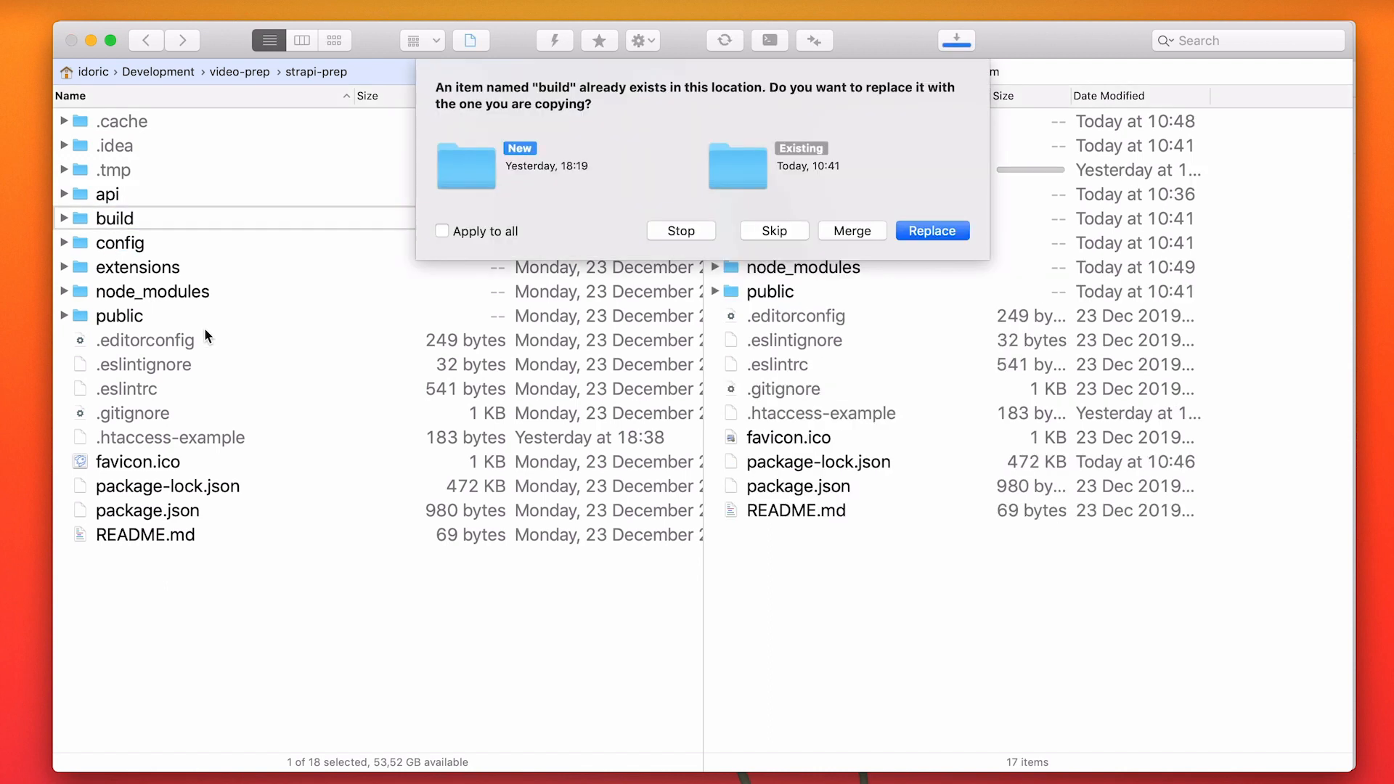
left_click(443, 230)
left_click(938, 229)
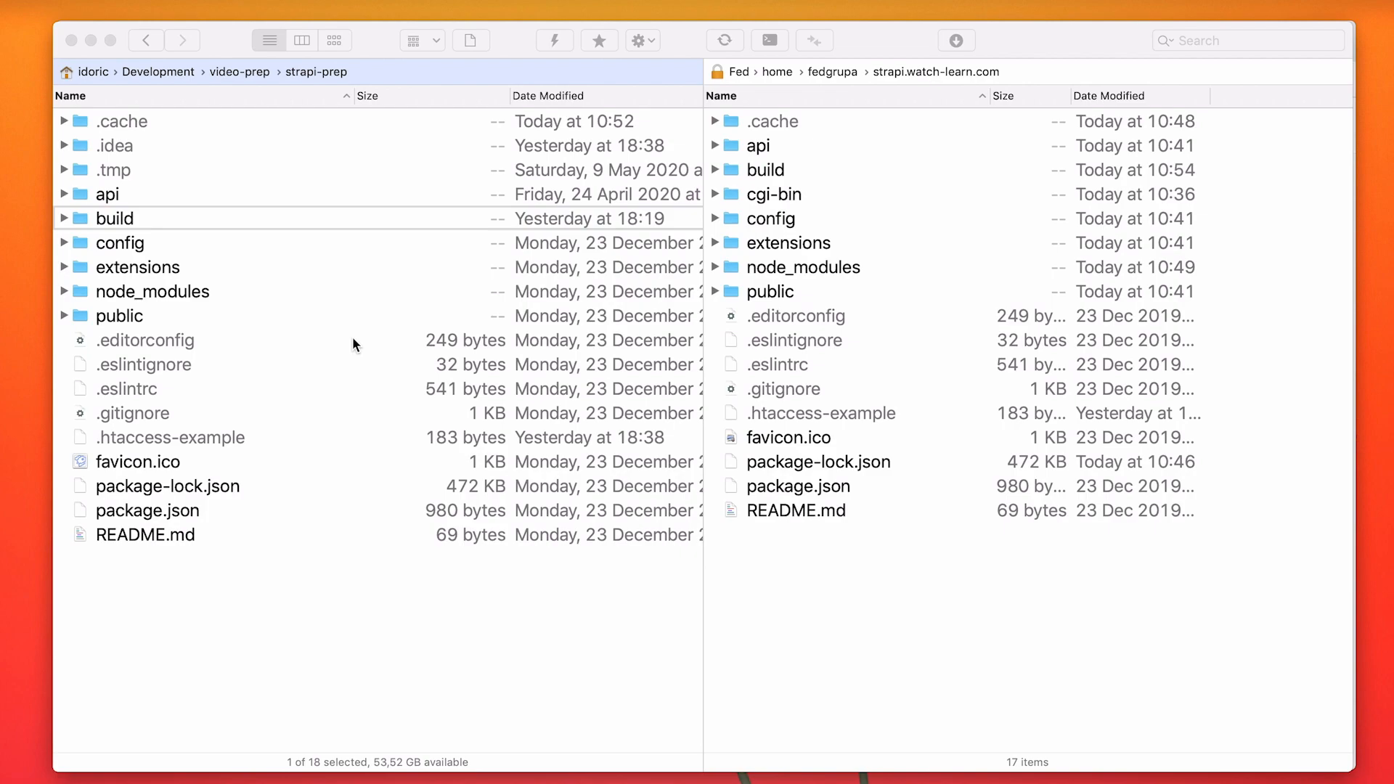
Switch to the terminal, change into strapi.watch-learn.com on the server and start Strapi in the production environment.
key("cmd+Tab")
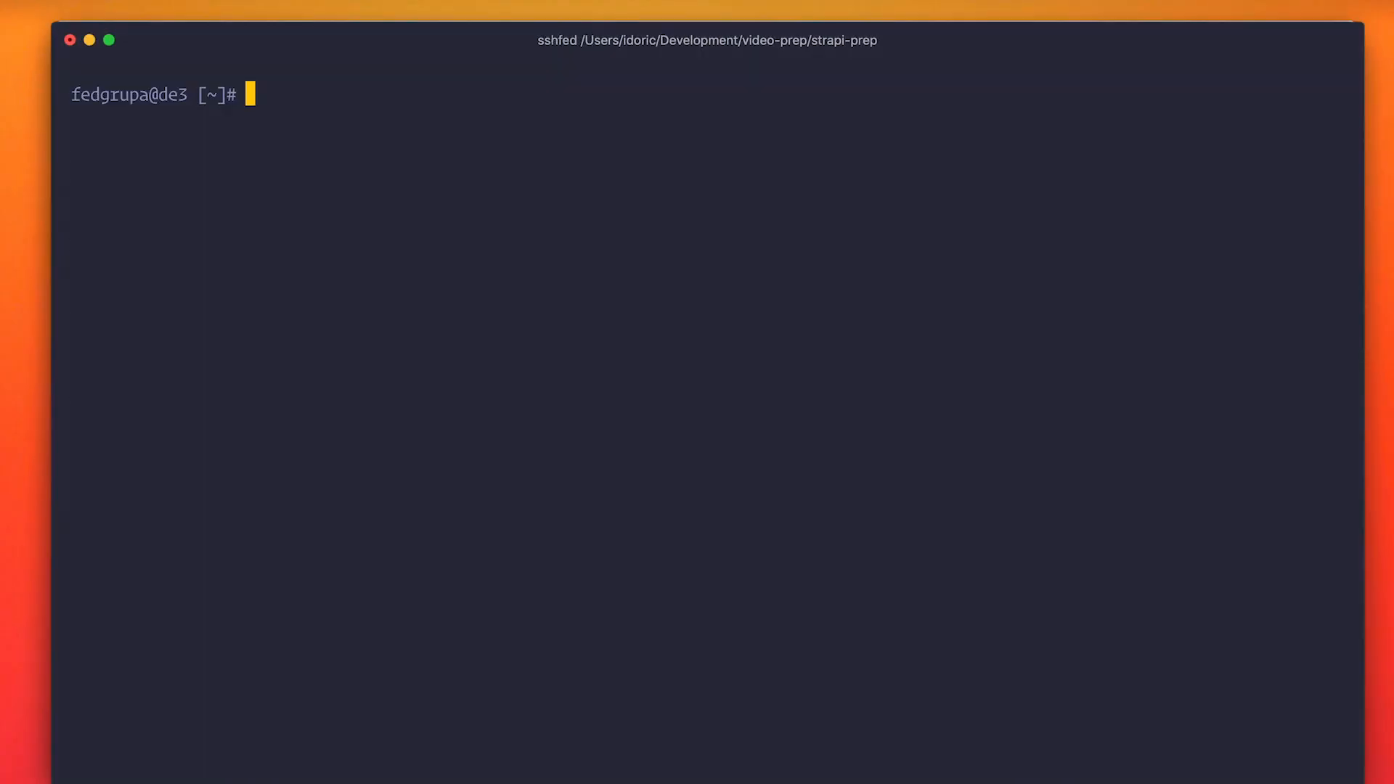
type("cd strapi.watch-learn.com/")
key("Return")
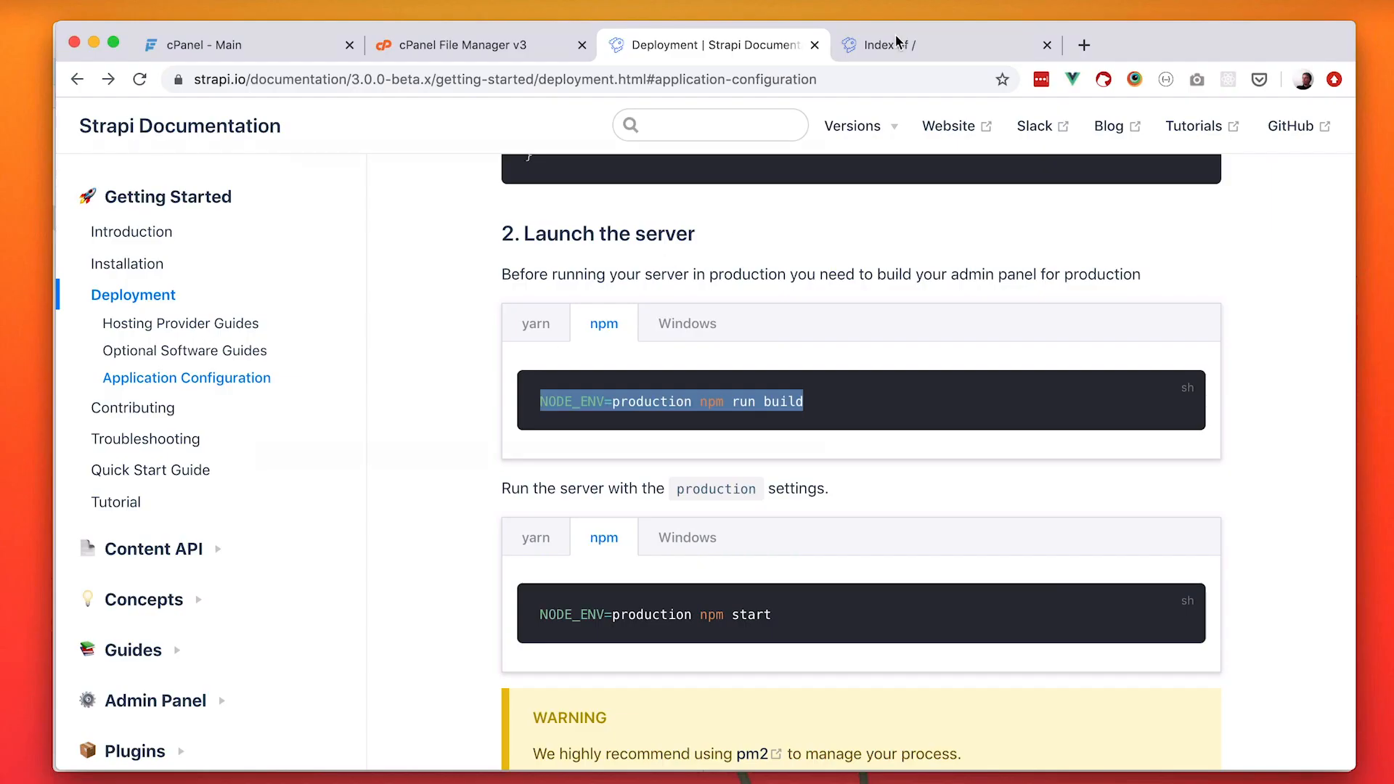
Switch to the browser, reload the strapi.watch-learn.com index page and open strapi.watch-learn.com:1337.
left_click(890, 44)
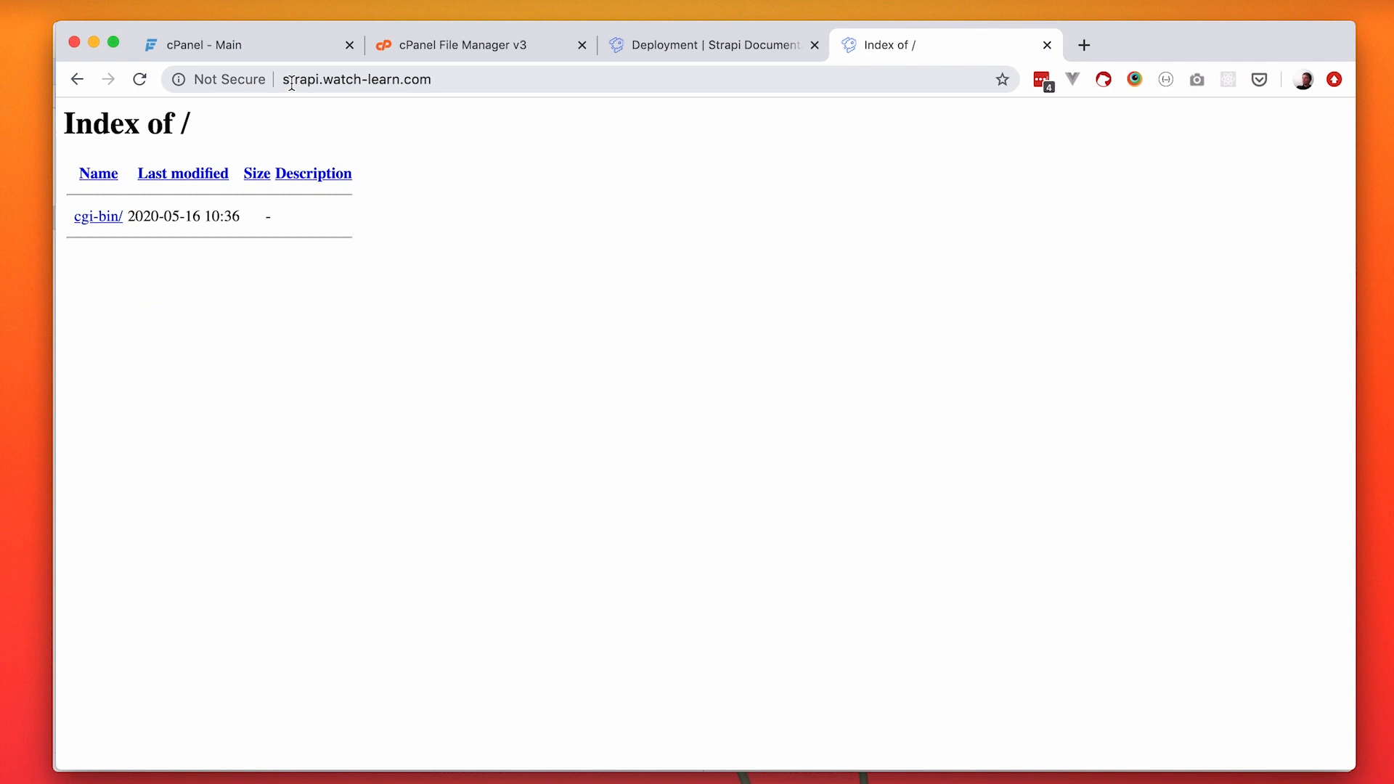
left_click(141, 79)
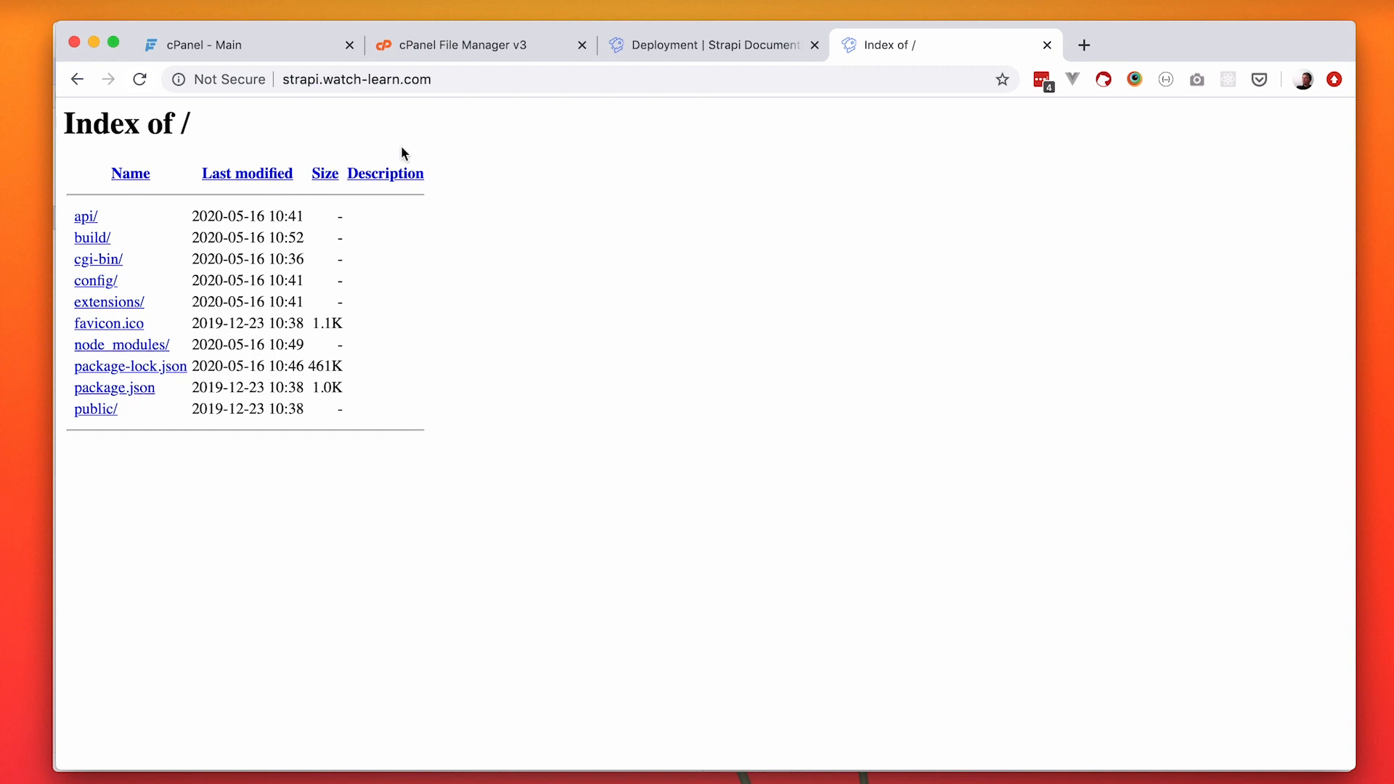
left_click(457, 82)
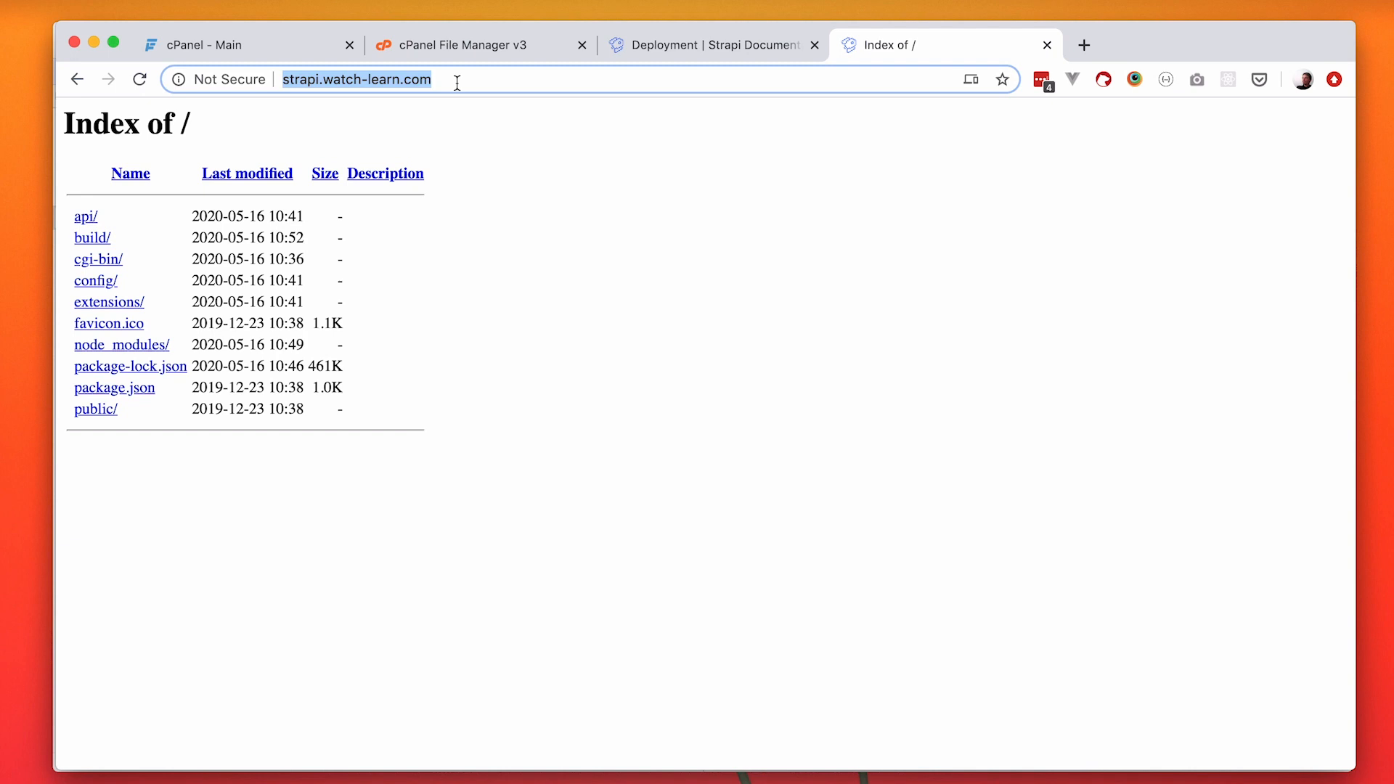
left_click(458, 82)
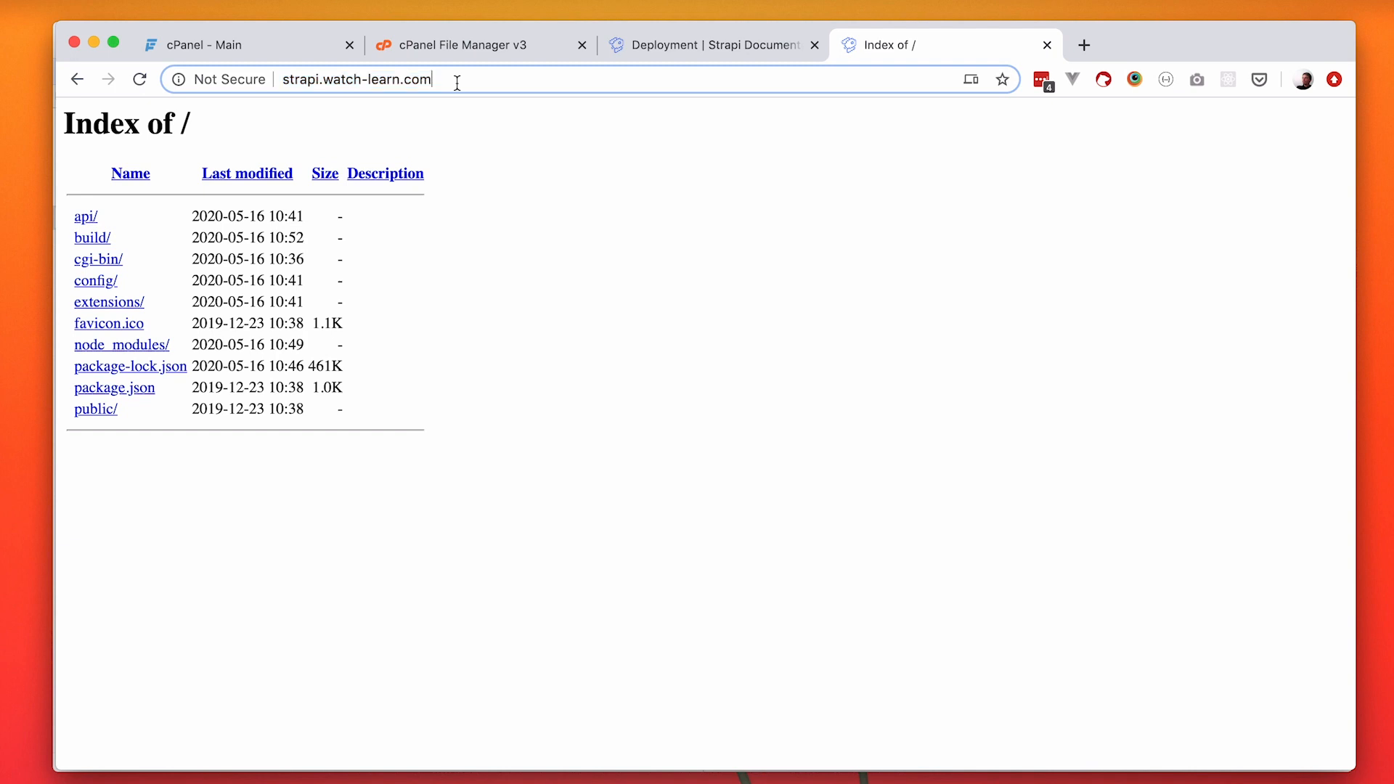
type(":1337")
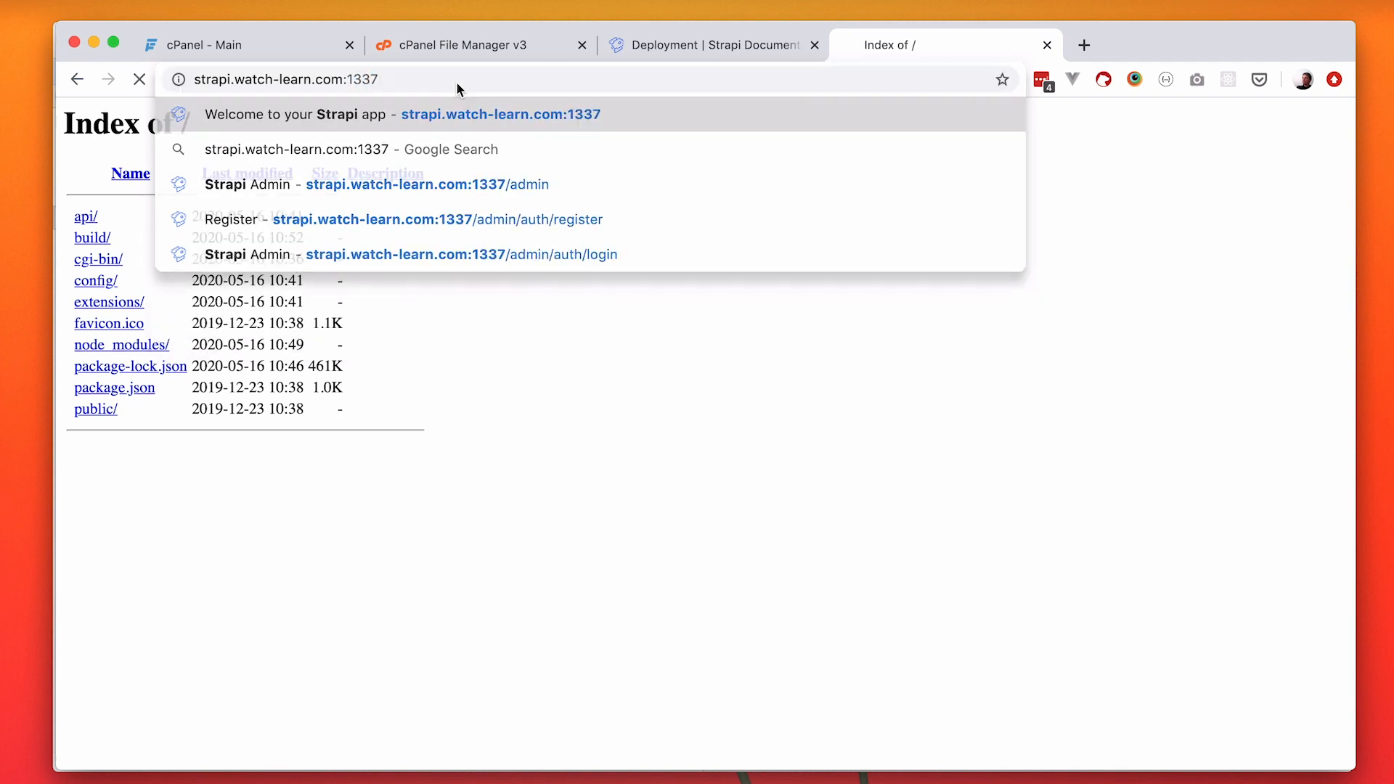
key("Return")
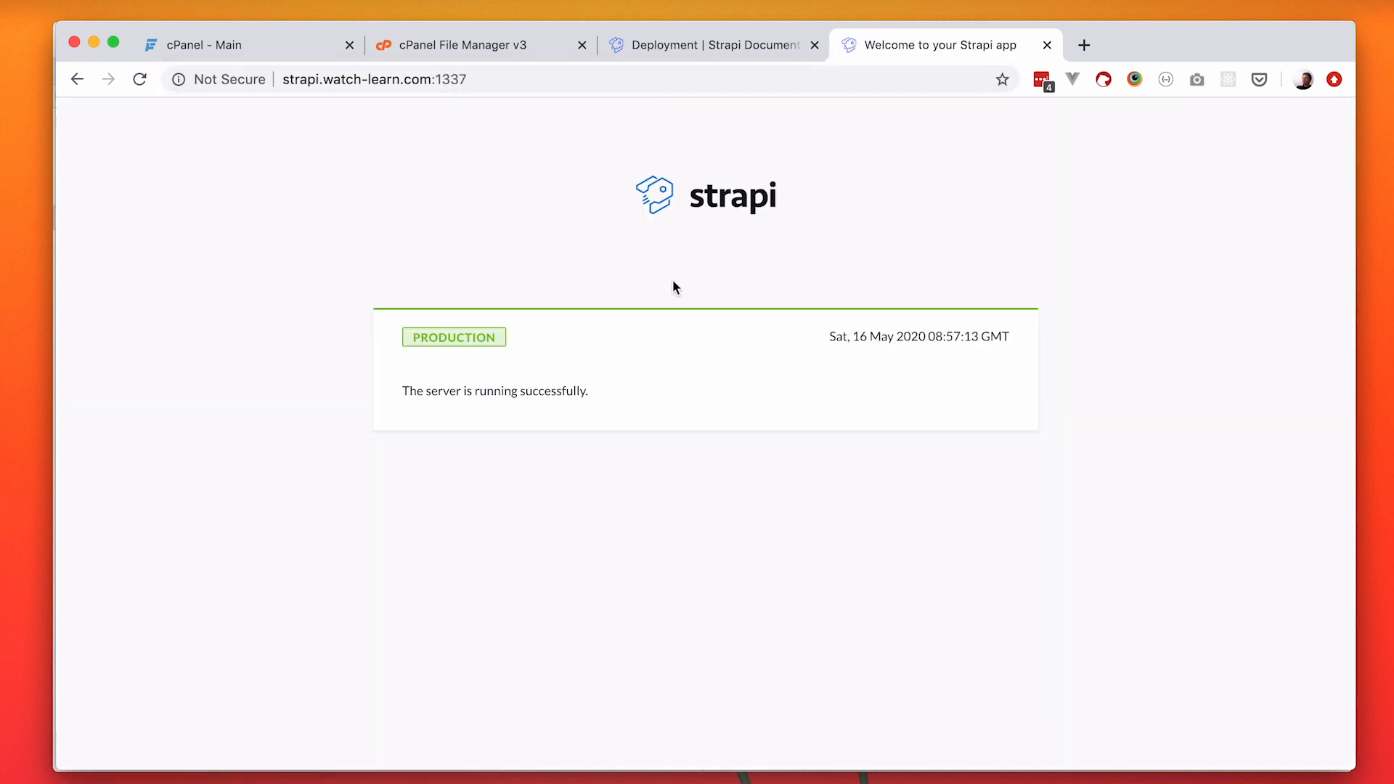
Open the admin panel at strapi.watch-learn.com:1337/admin and look over the first-user registration form.
left_click(561, 76)
left_click(562, 76)
type("/admin")
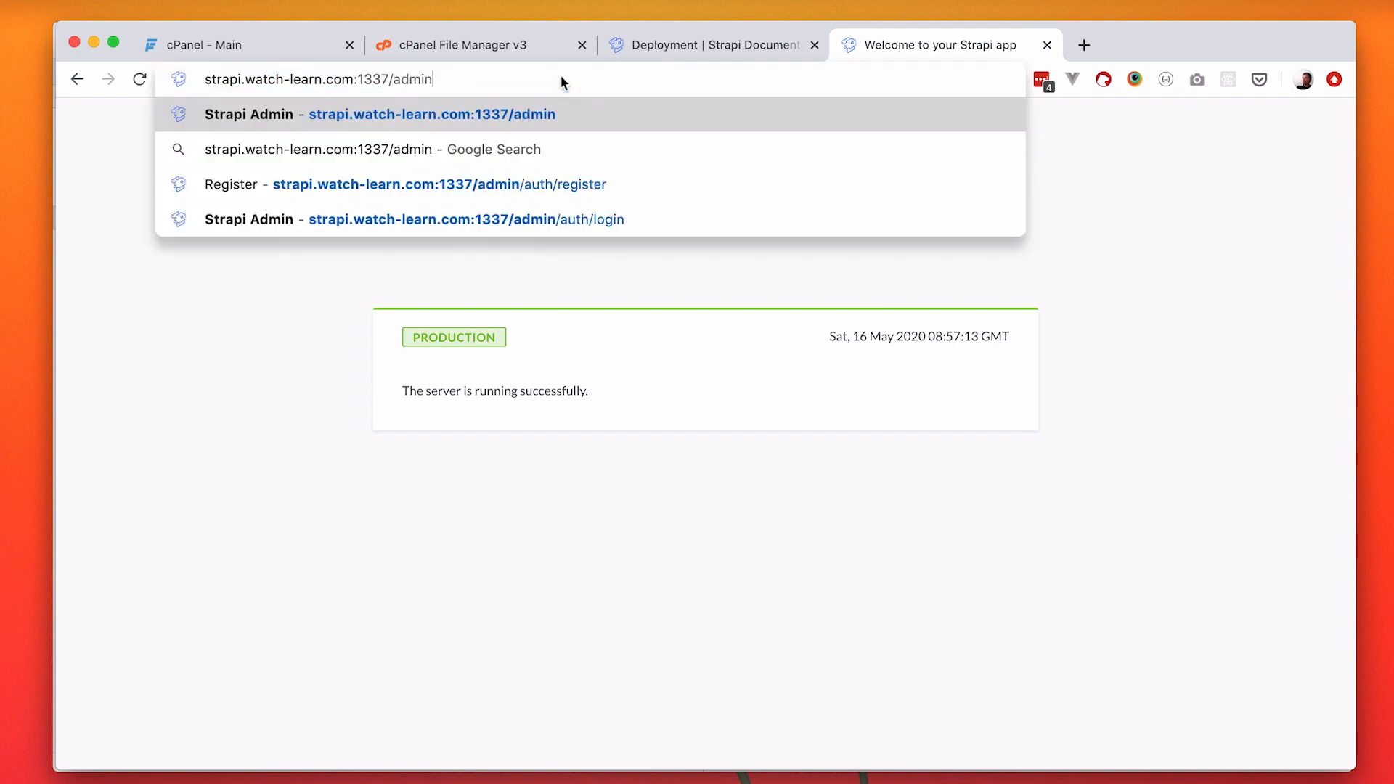
key("Return")
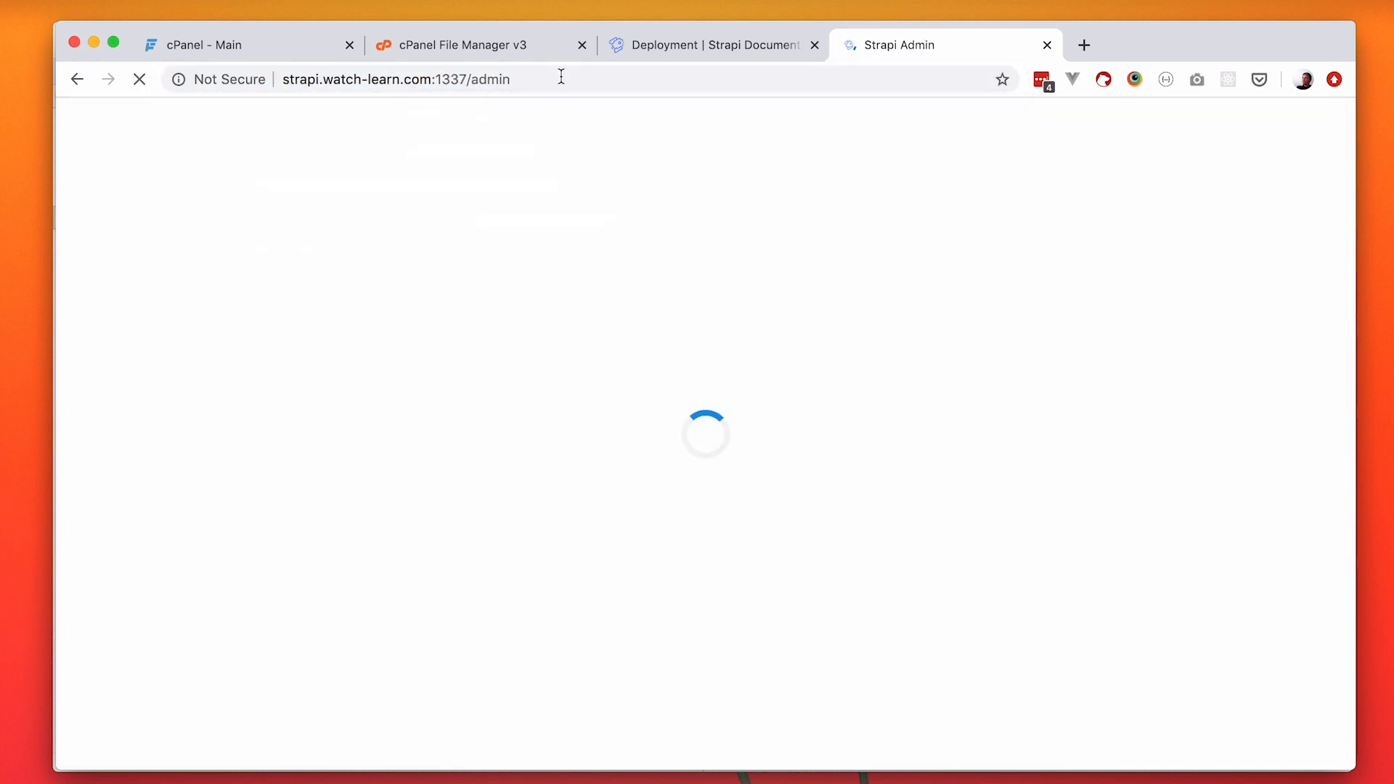
scroll(690, 438, "down", 2)
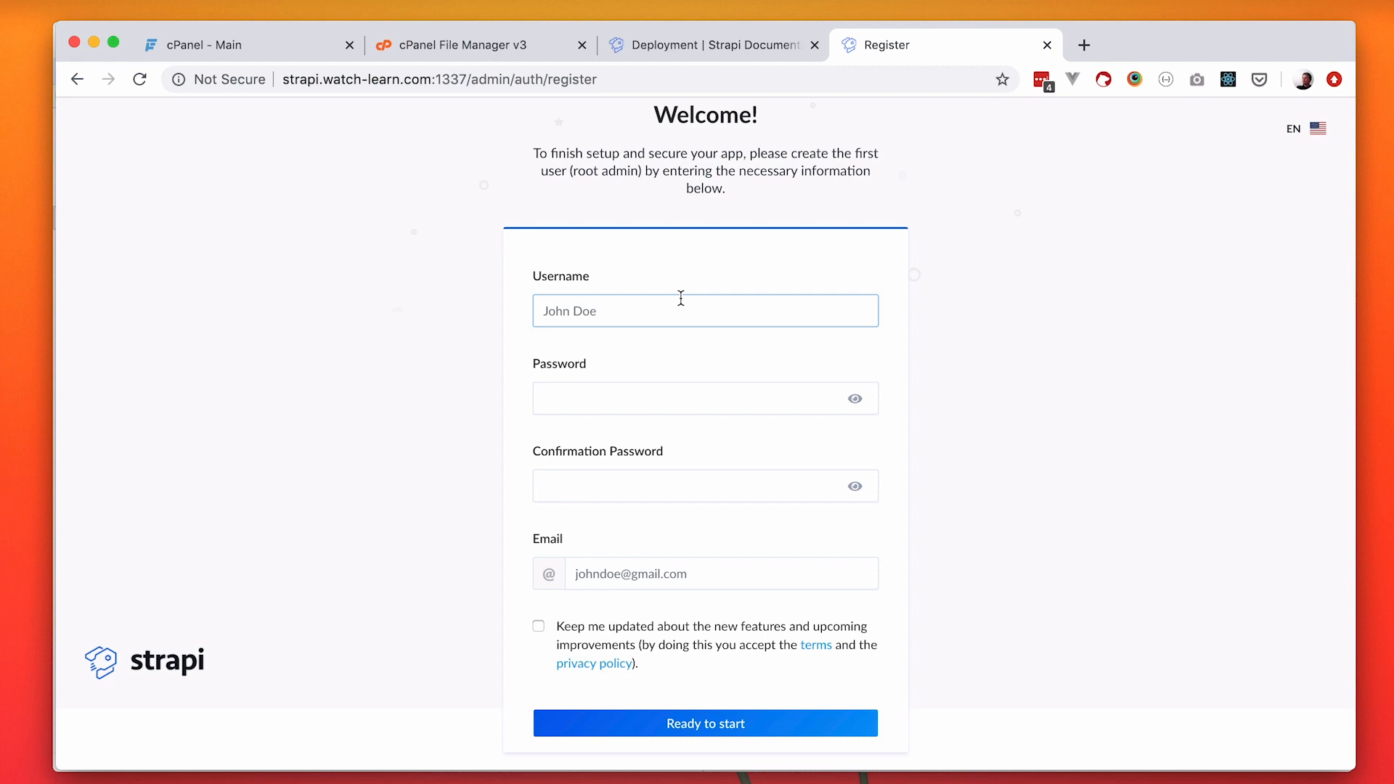
scroll(680, 298, "up", 2)
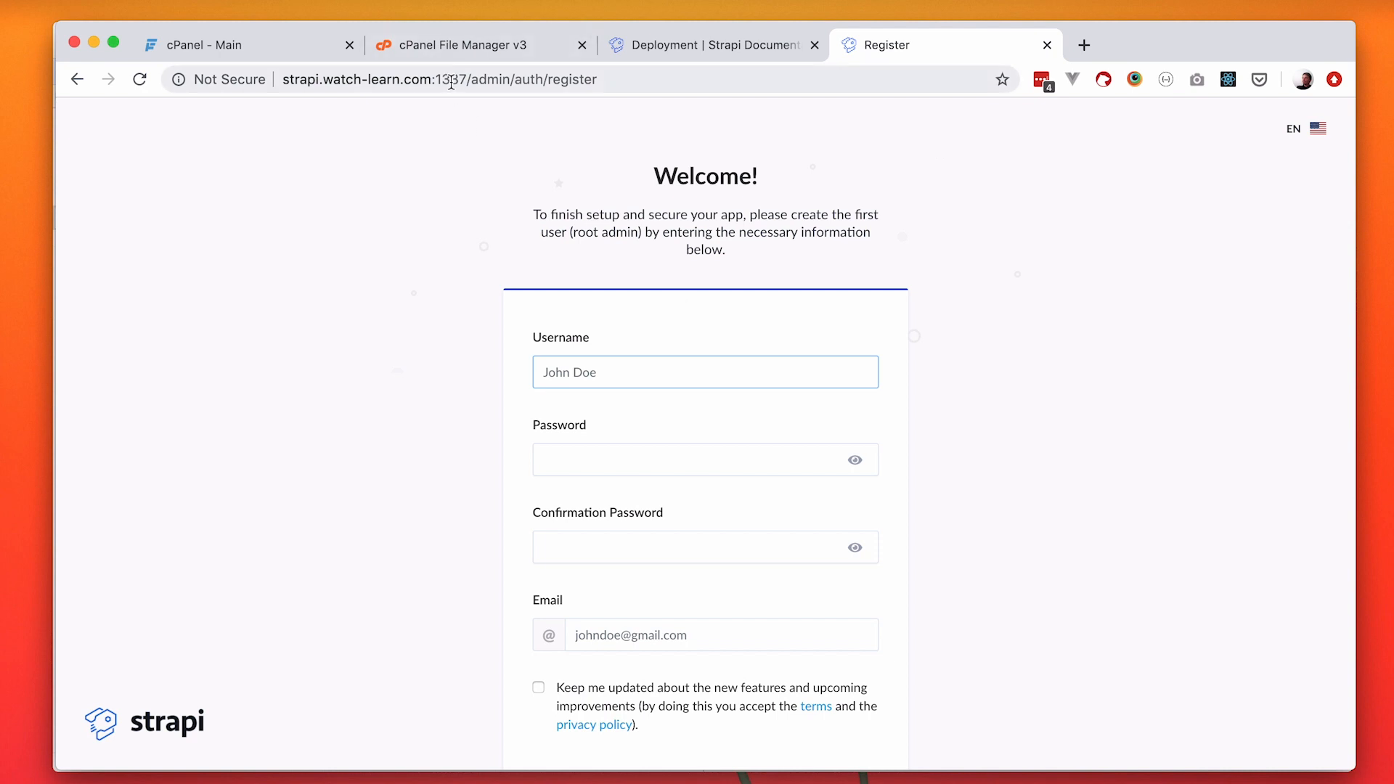
left_click_drag(469, 80, 435, 81)
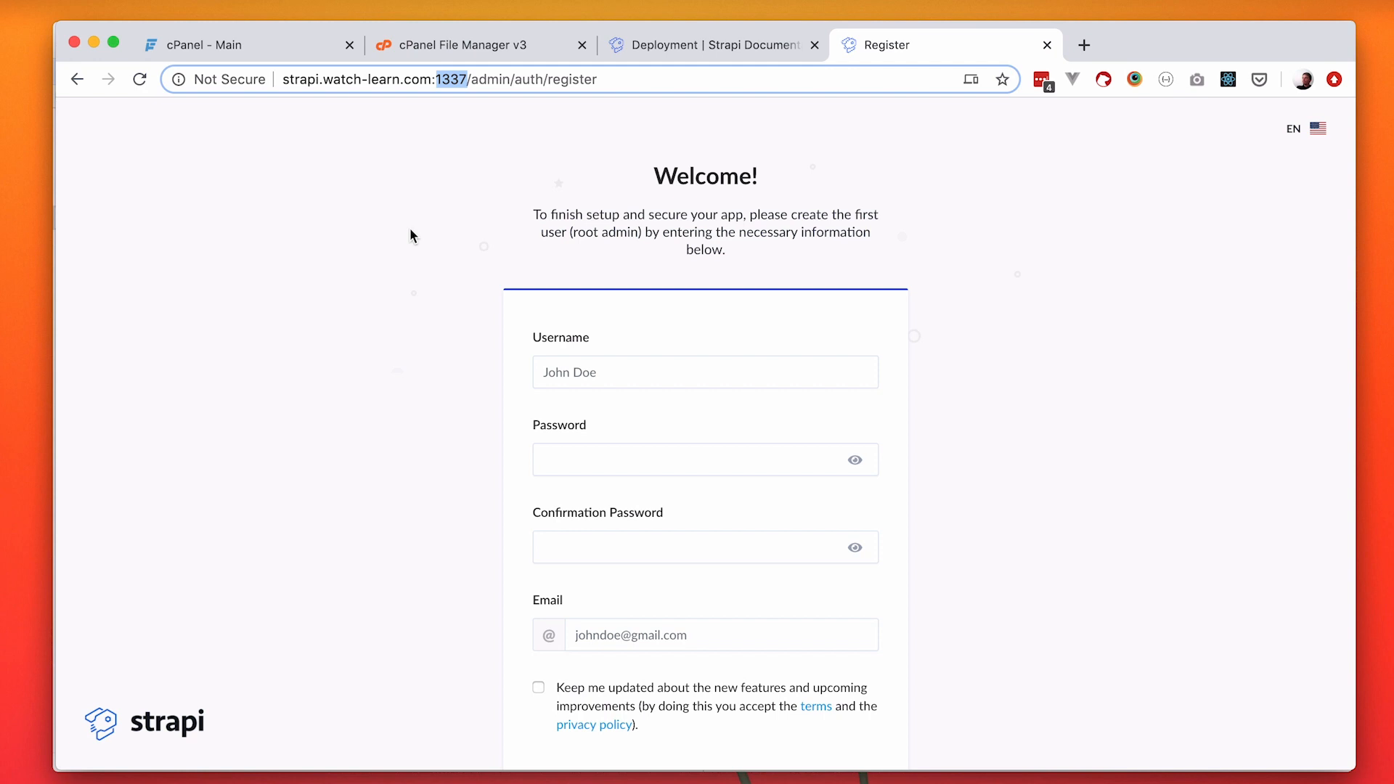
left_click(421, 182)
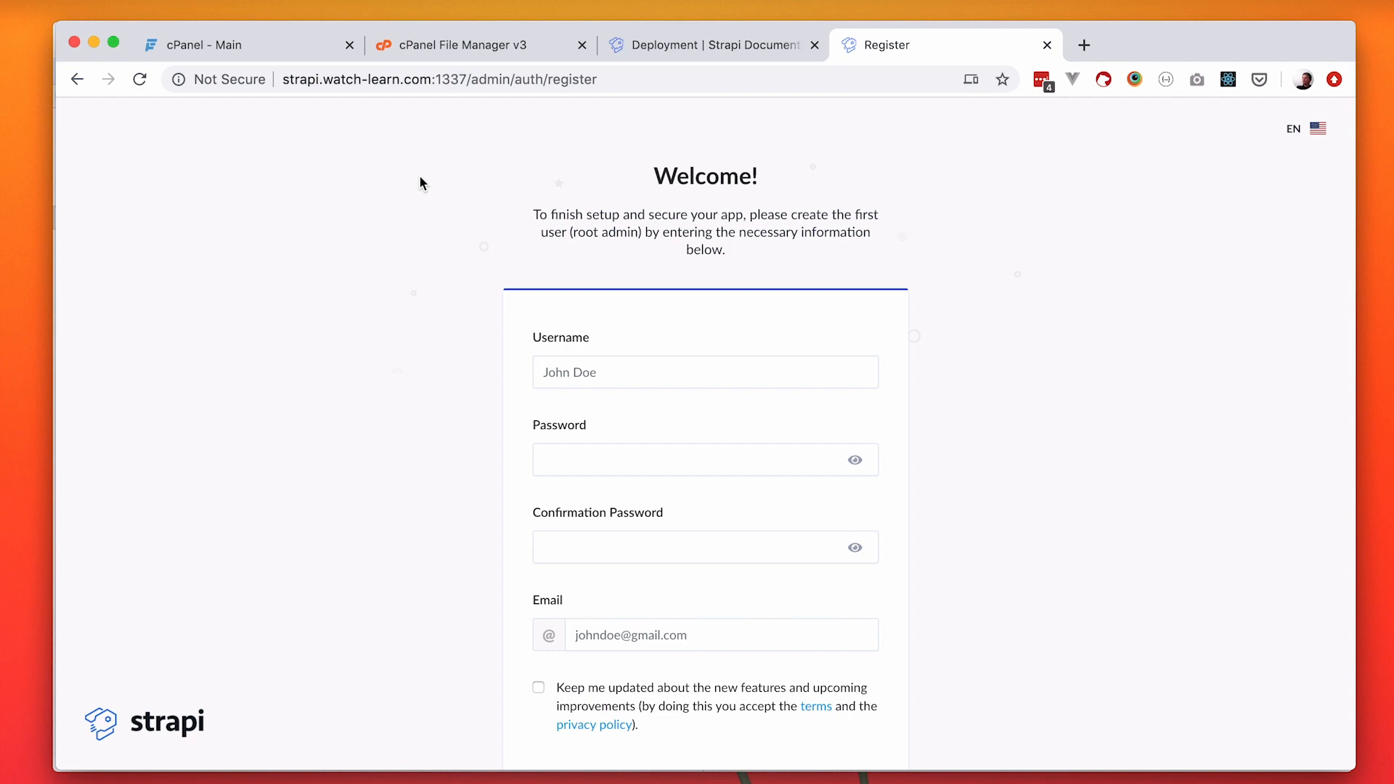
left_click(464, 76)
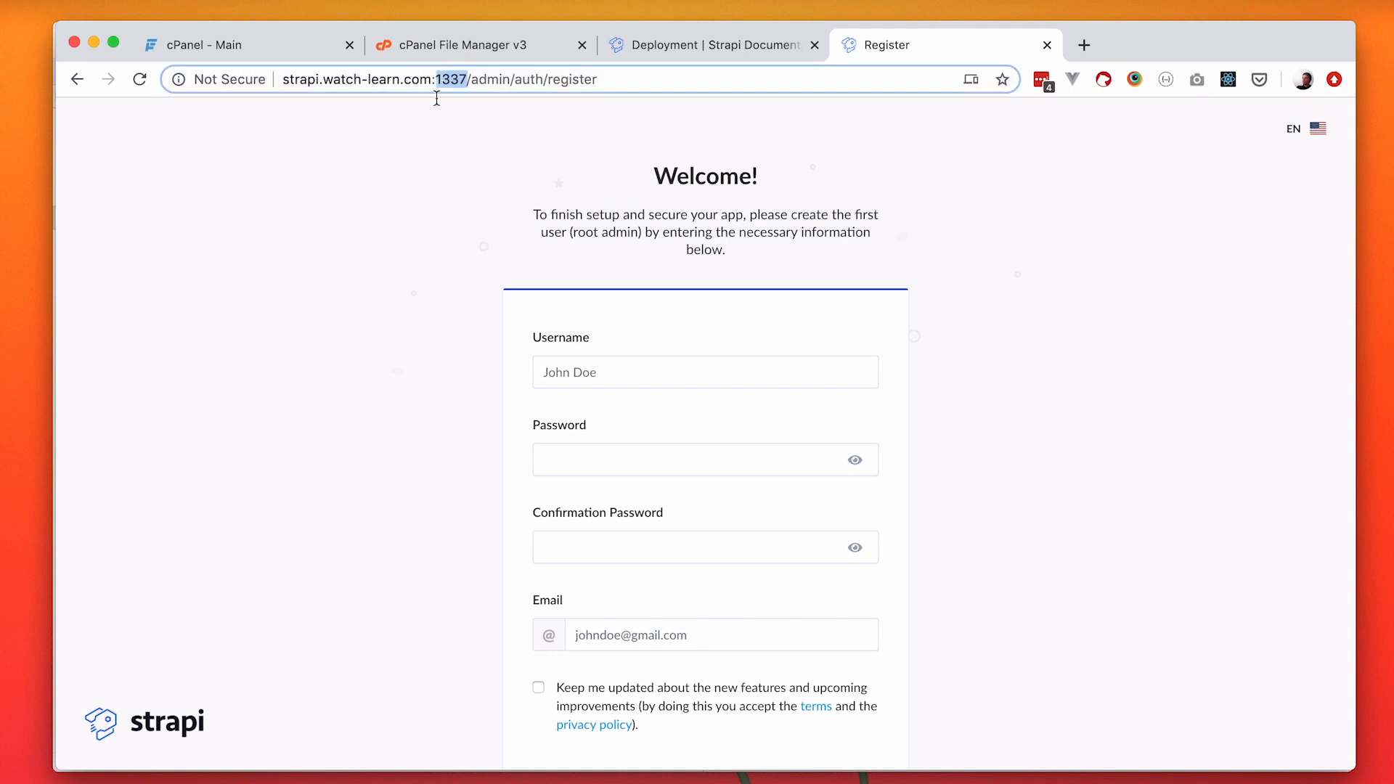
left_click(423, 220)
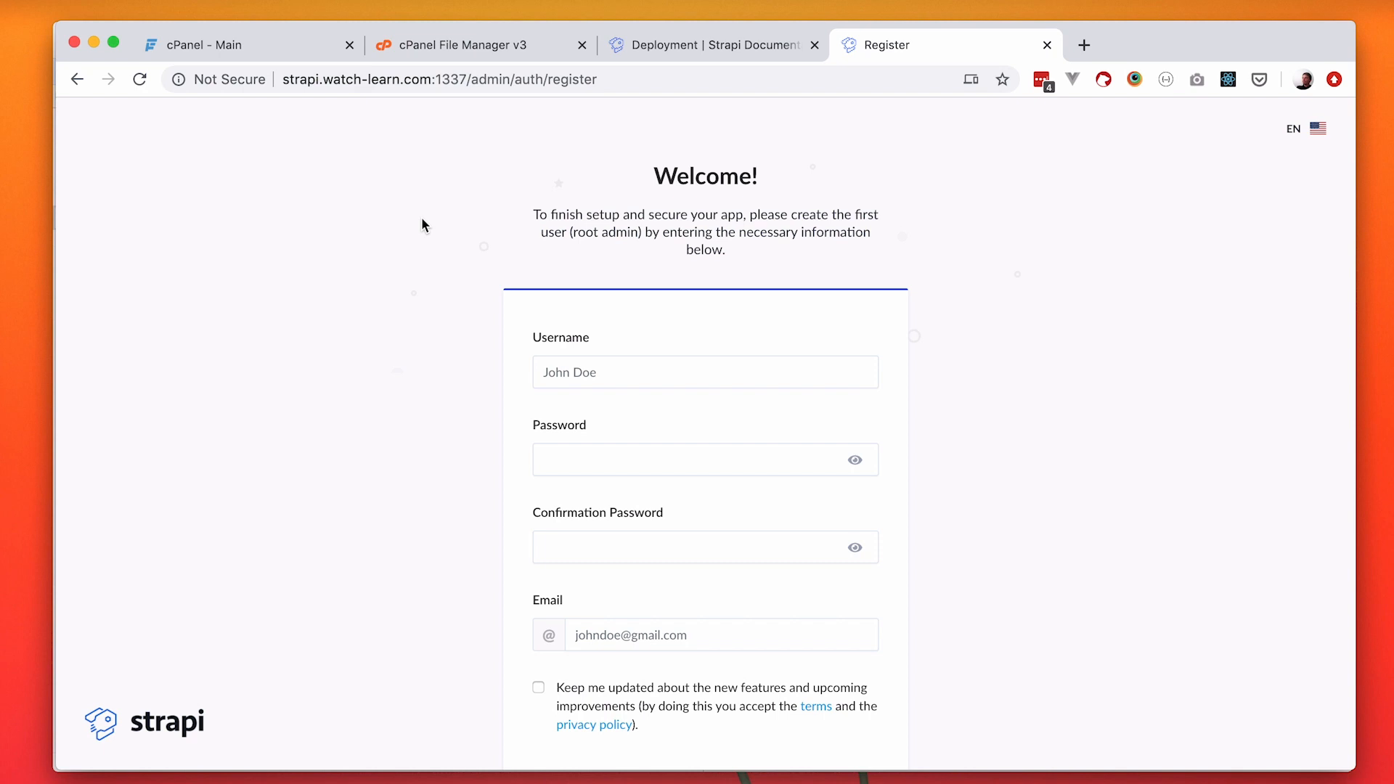
left_click(432, 79)
left_click_drag(433, 79, 467, 80)
left_click(403, 253)
left_click_drag(468, 79, 429, 79)
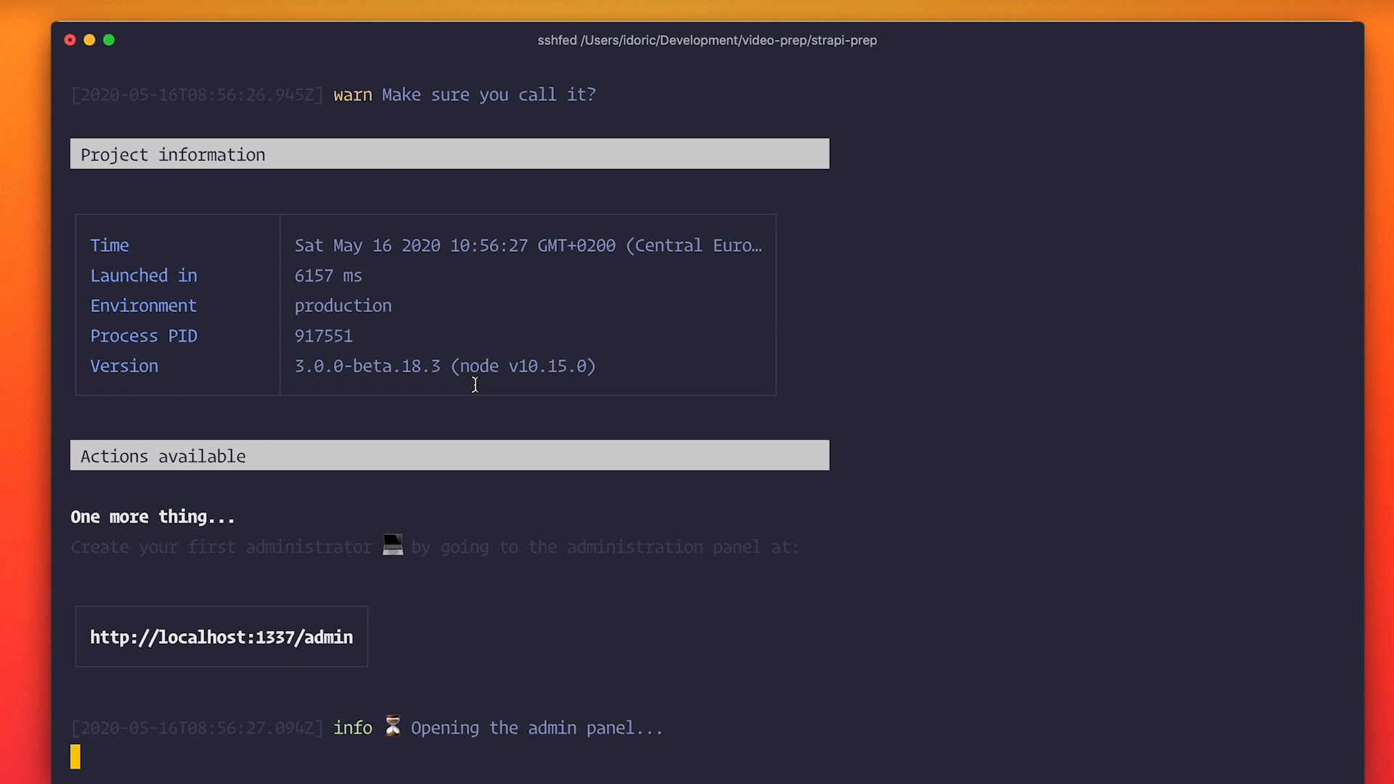
Switch to the terminal, stop the running Strapi server and create an empty .htaccess file in strapi.watch-learn.com.
key("ctrl+c")
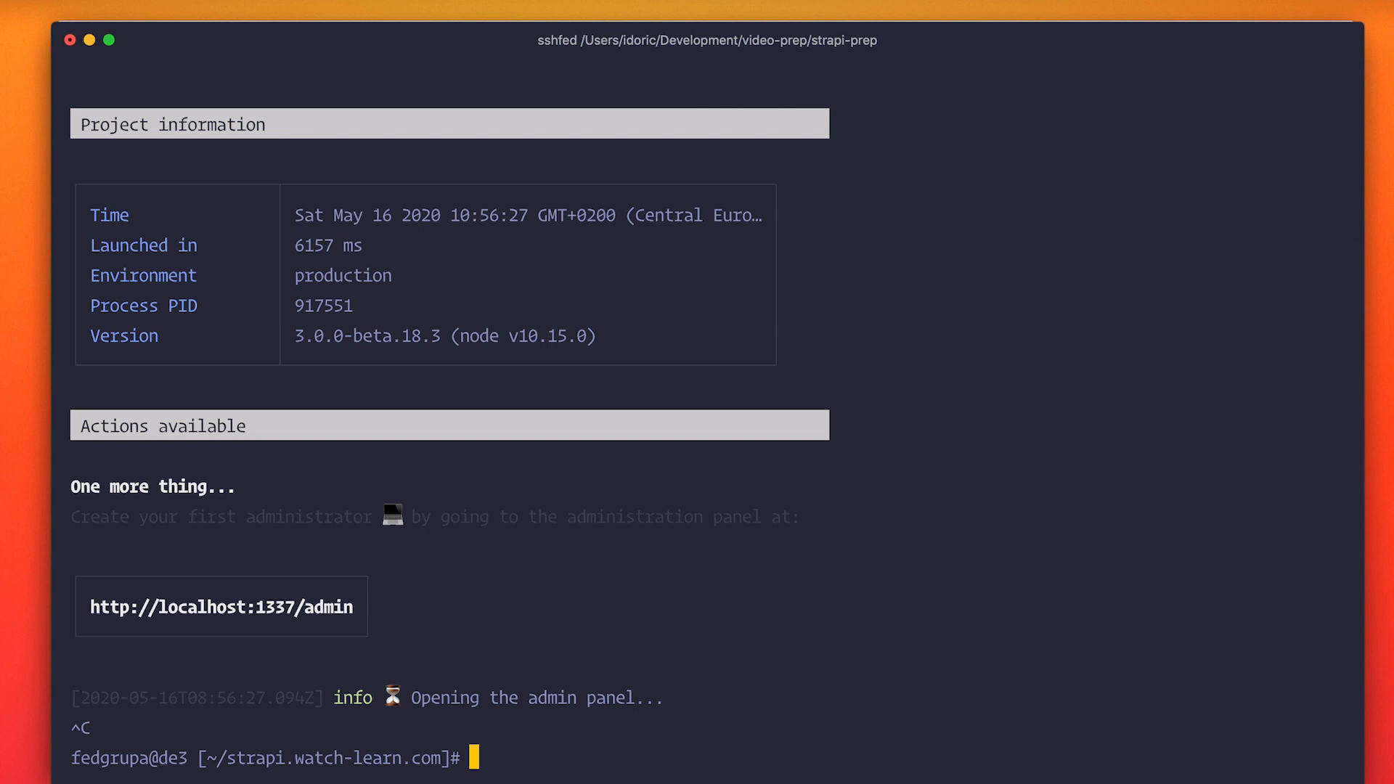
key("ctrl+l")
type("touch .htaccess")
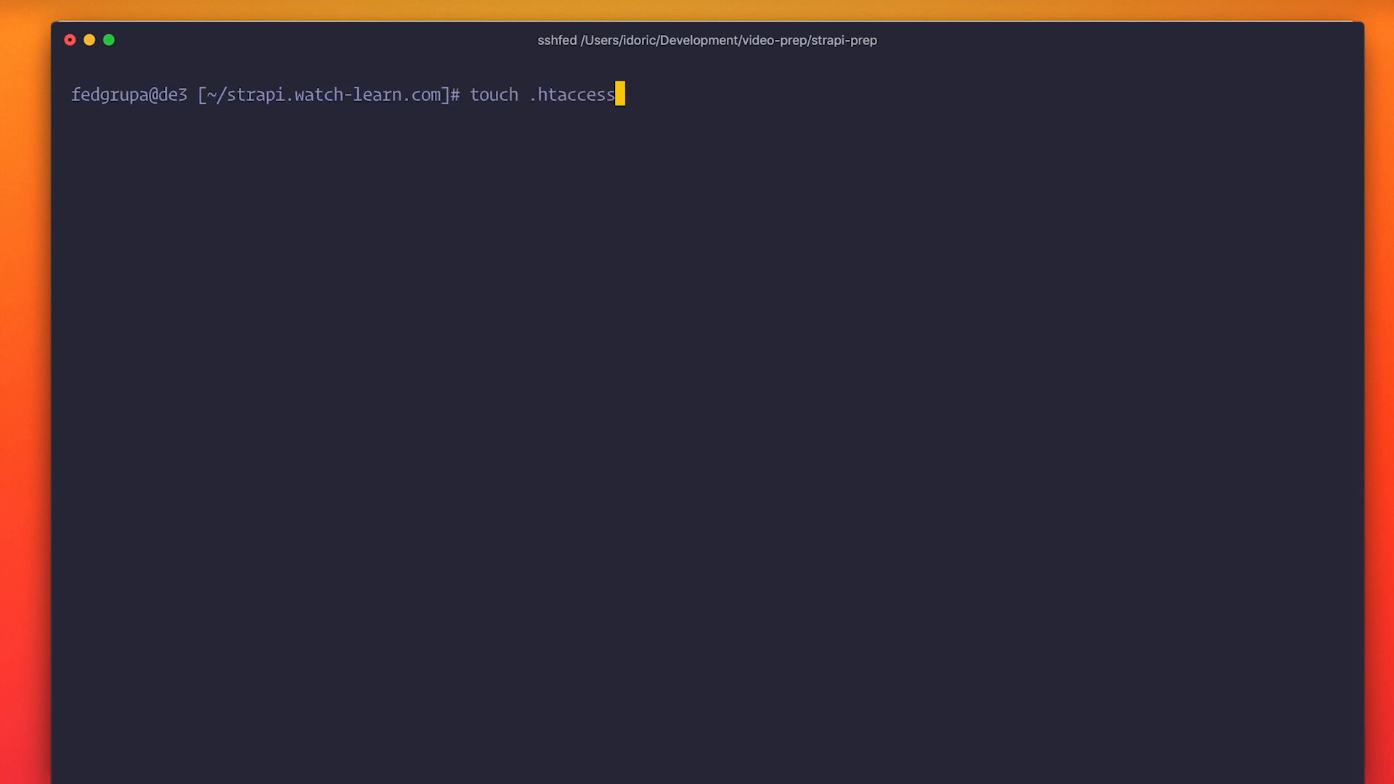
key("Return")
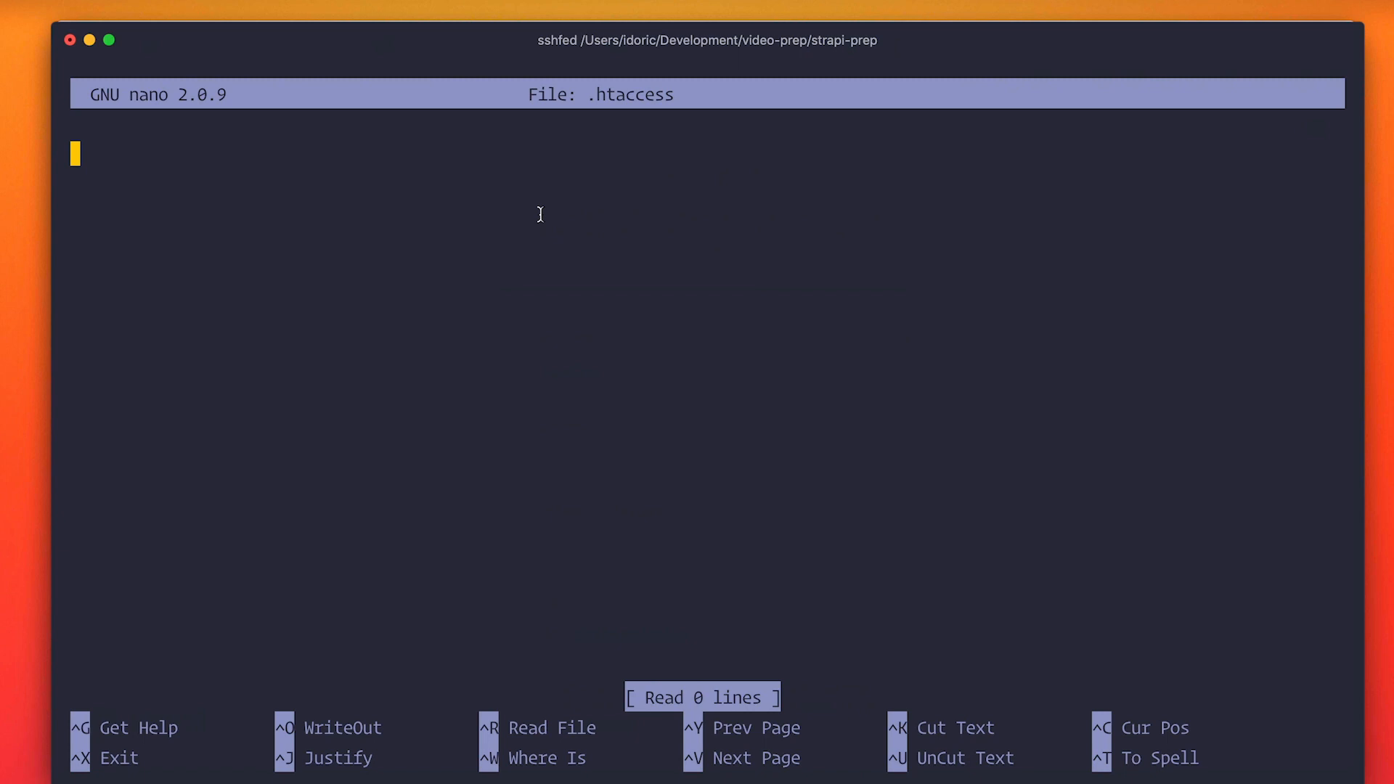
In nano, paste rewrite rules into .htaccess that proxy the root to 127.0.0.1:8080 and other requests to 127.0.0.1:1337, and save the file.
key("super+v")
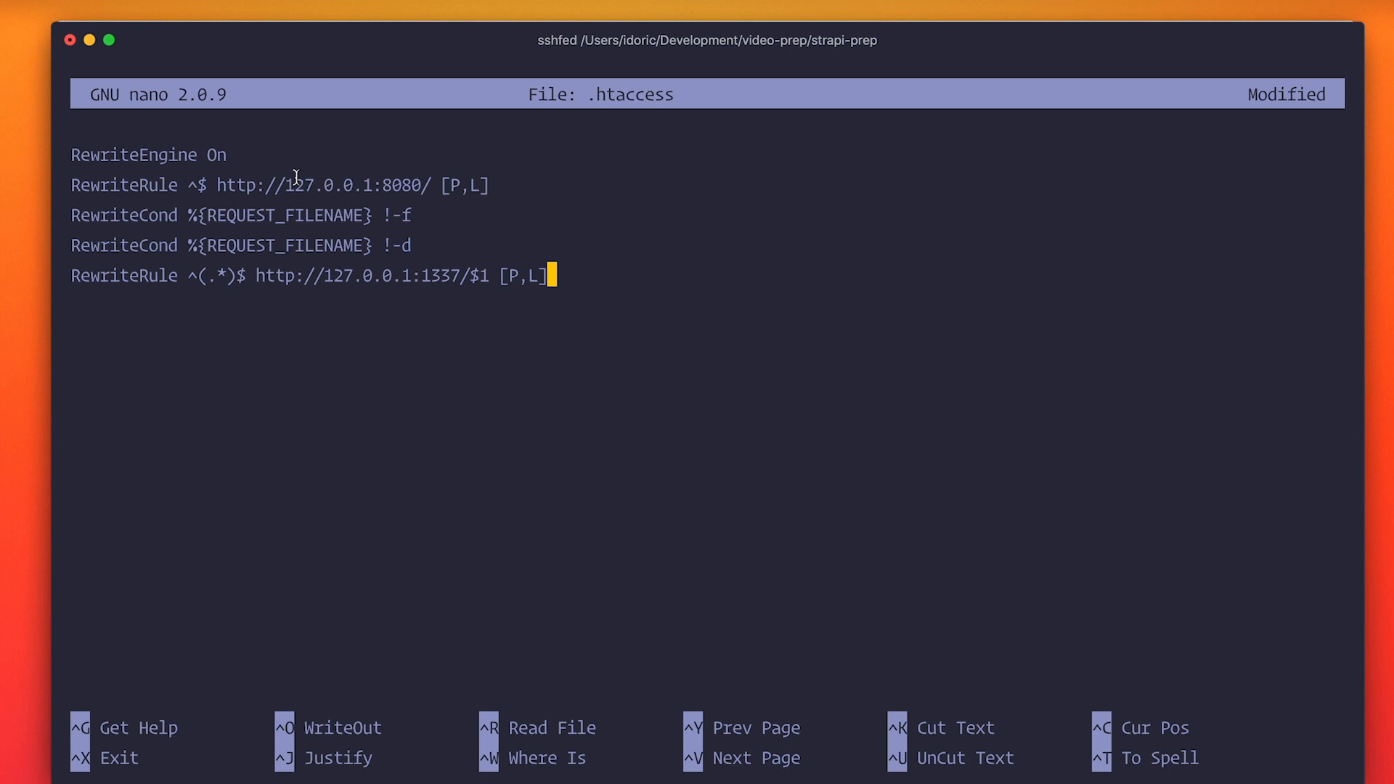
key("ctrl+x")
key("ctrl+c")
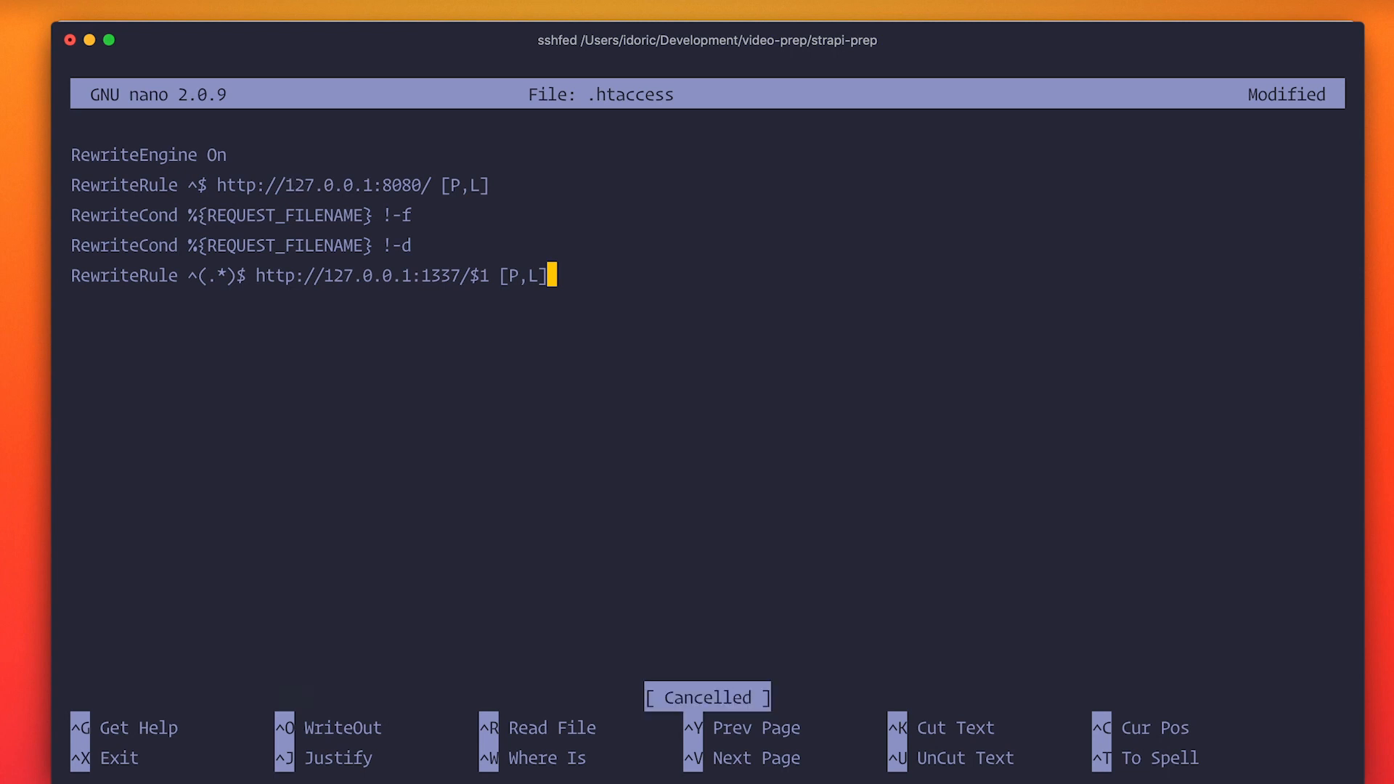
key("ctrl+x")
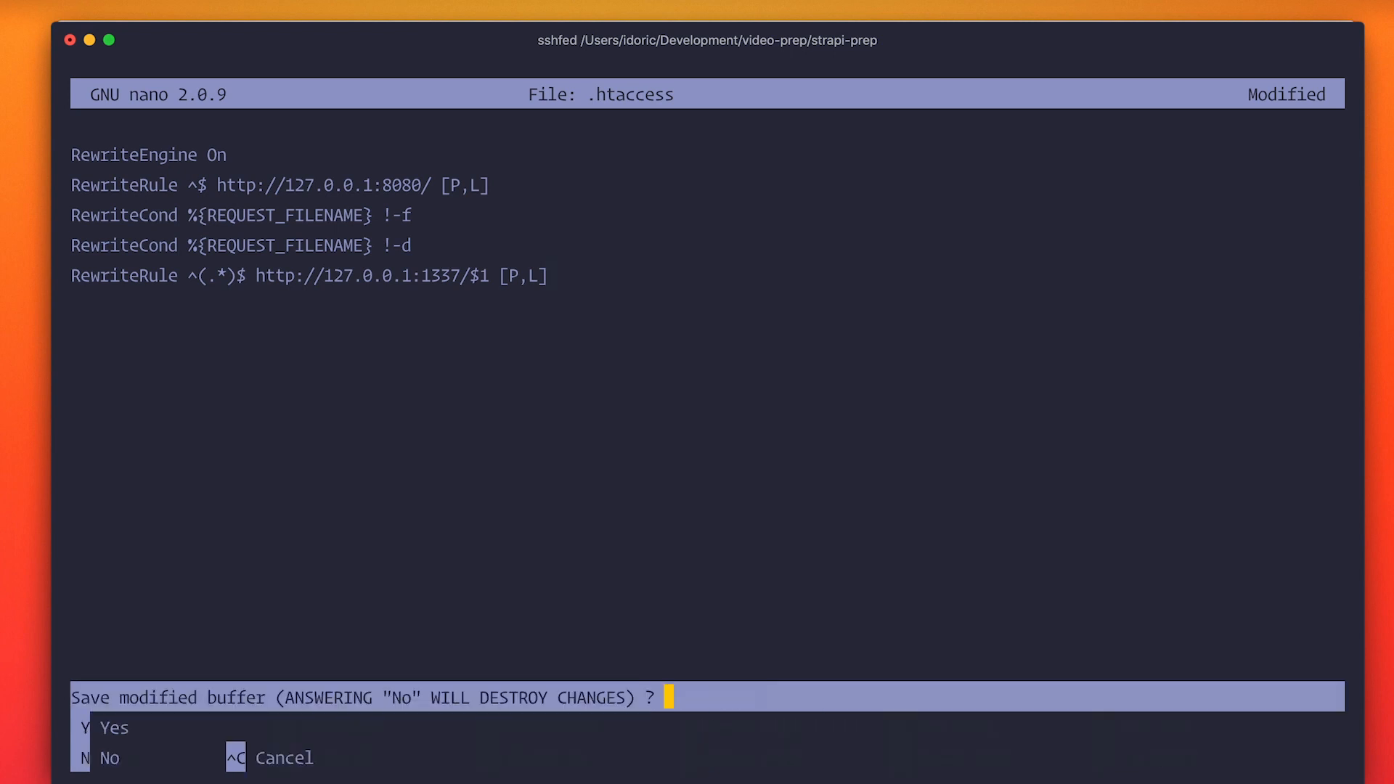
key("y")
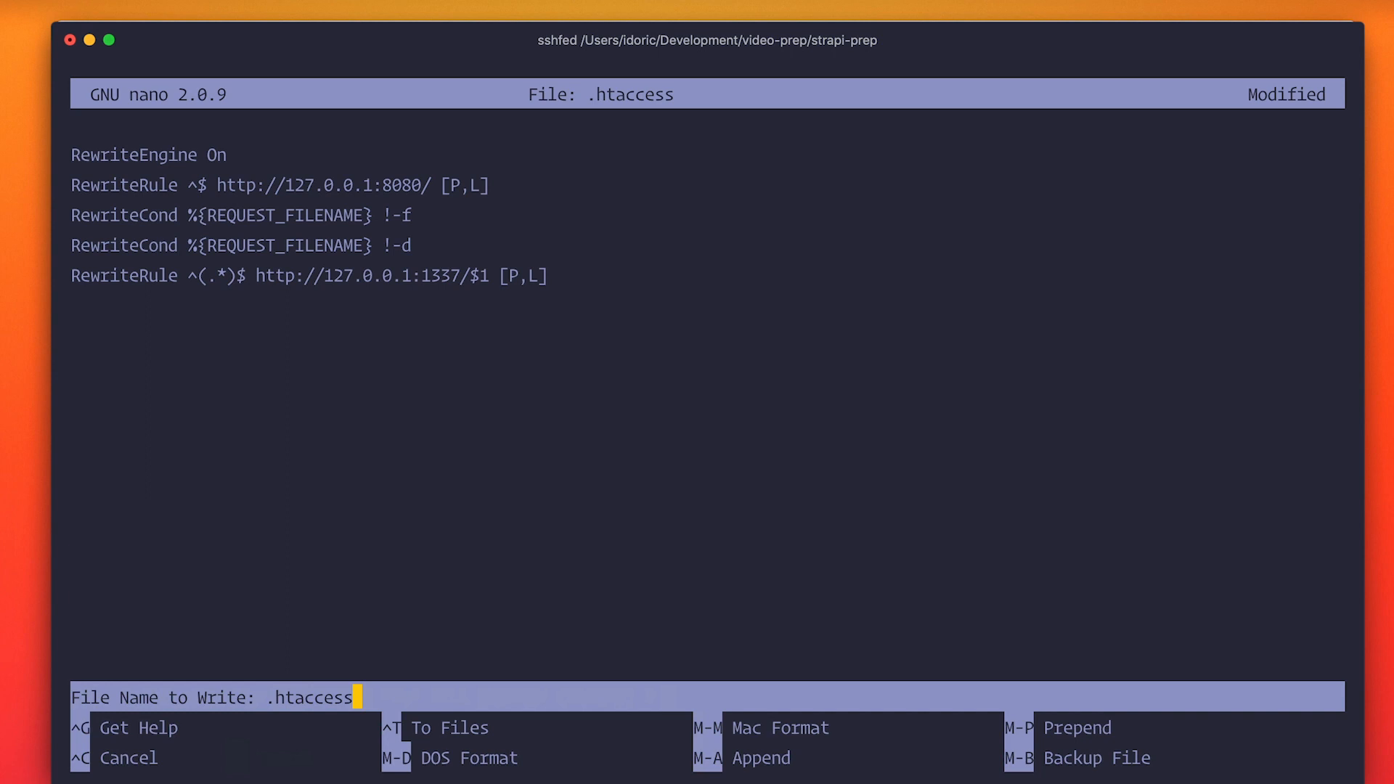
key("Return")
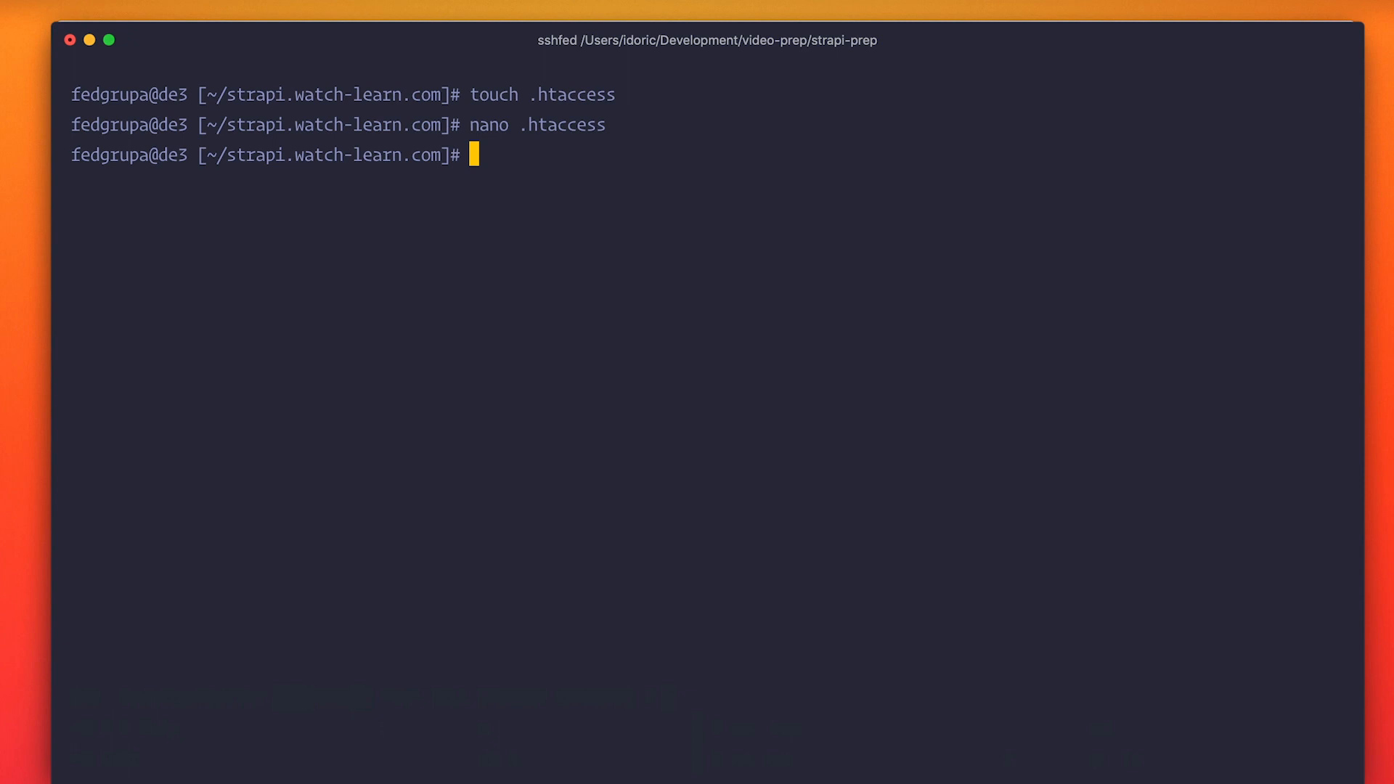
Start the server with NODE_ENV=production npm run start, switch to the browser and load strapi.watch-learn.com without the port.
type("NODE_ENV=production npm run start")
key("Return")
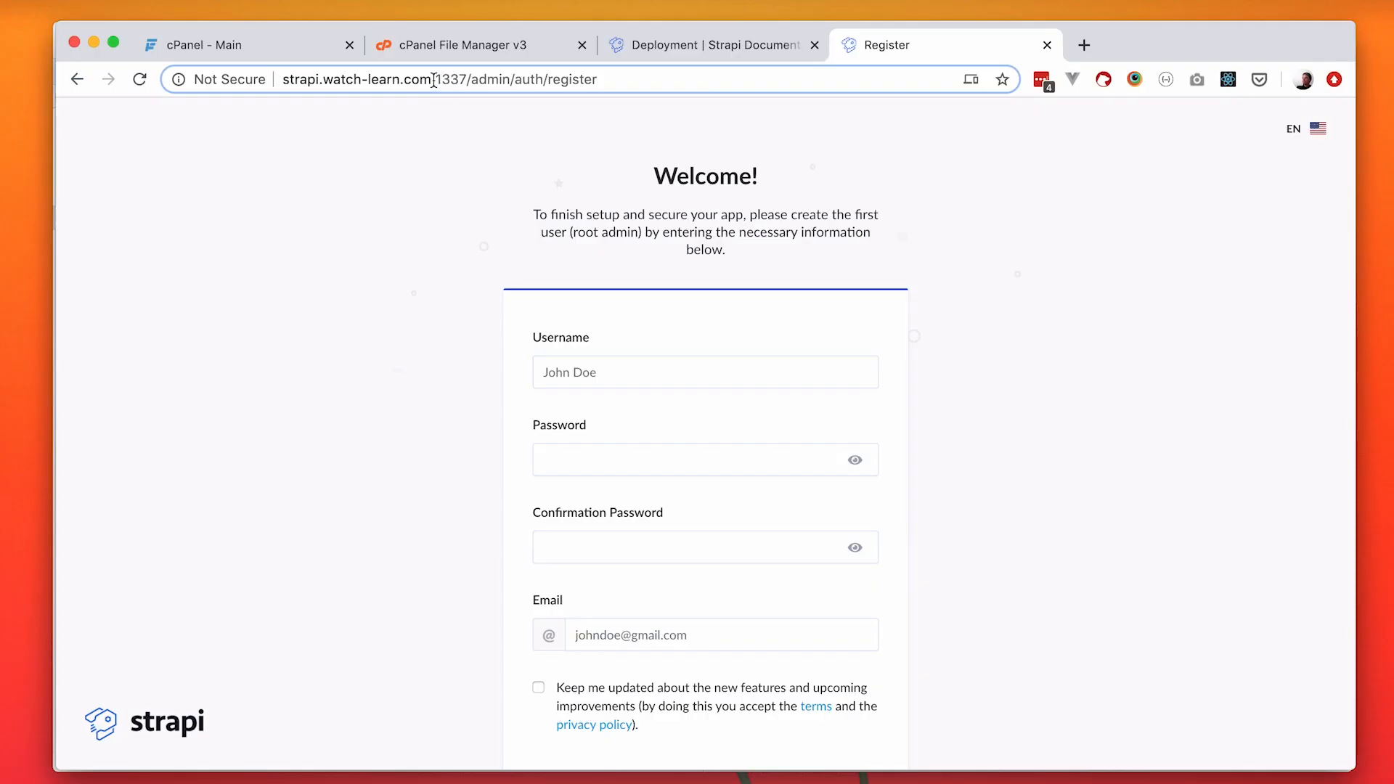
left_click_drag(432, 79, 816, 78)
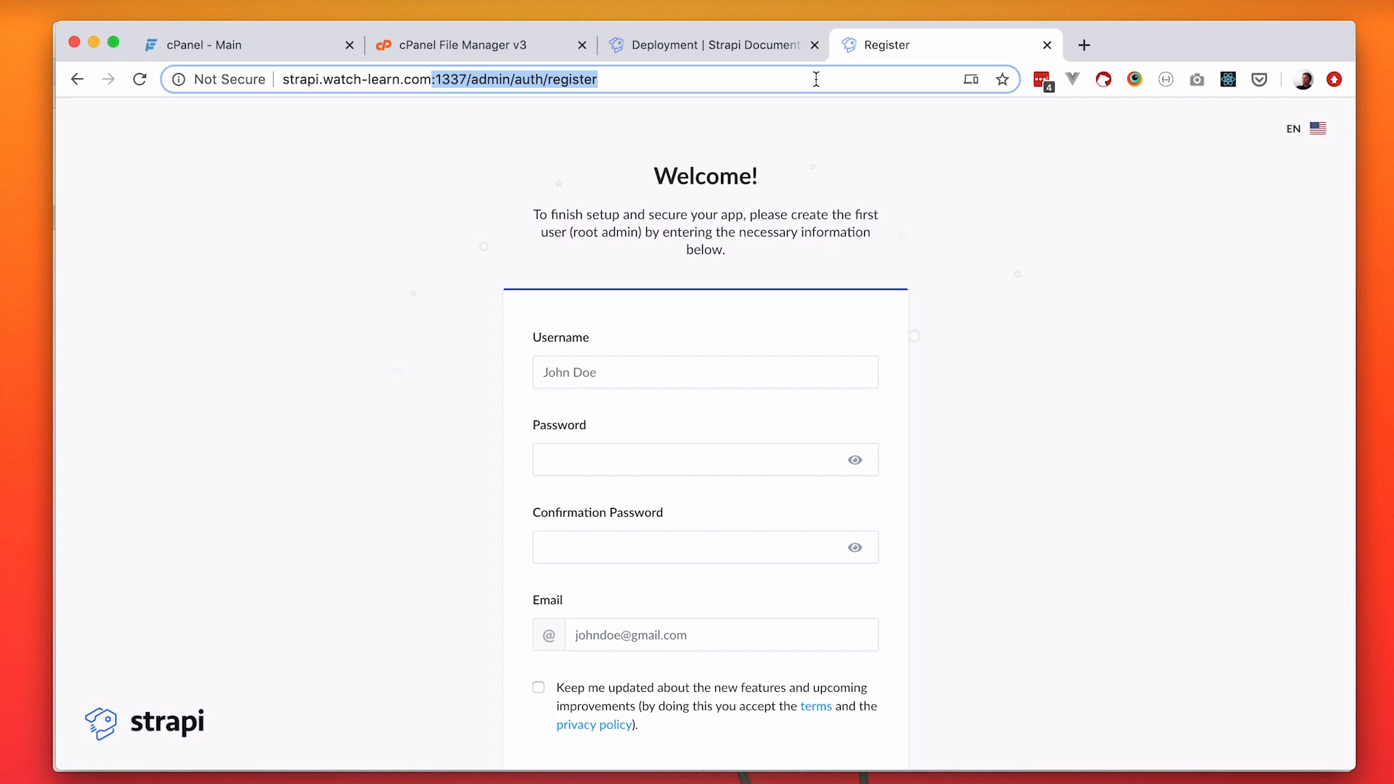
key("BackSpace")
key("Return")
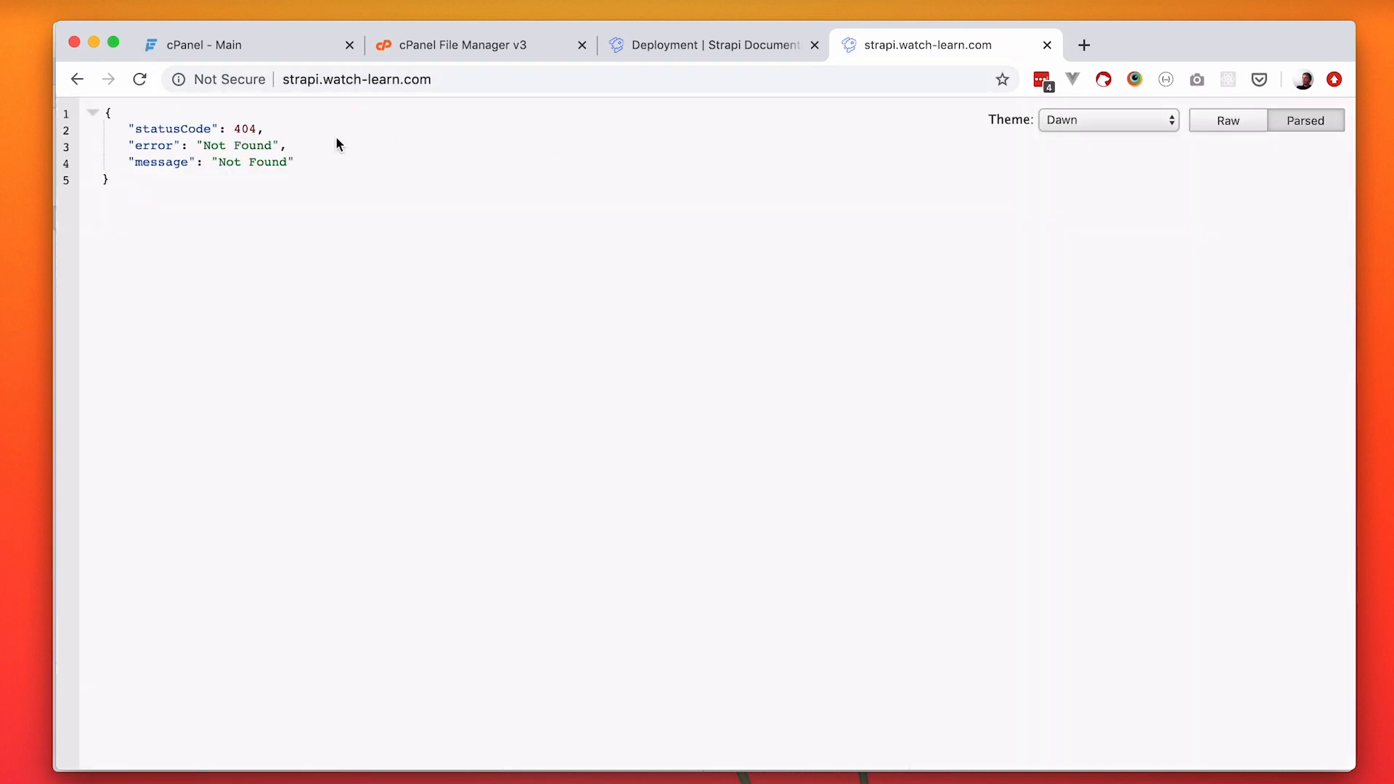
left_click_drag(128, 129, 380, 159)
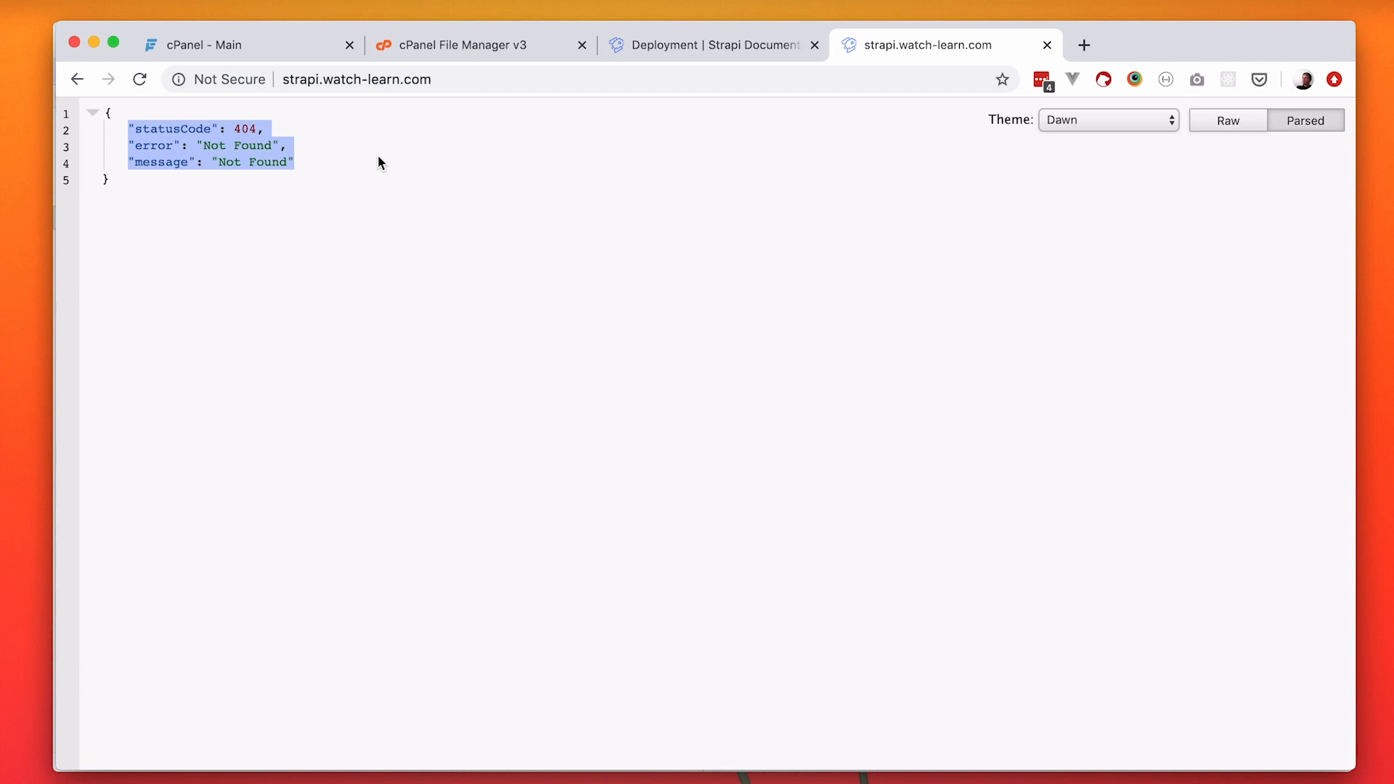
Open the admin panel at strapi.watch-learn.com/admin without the port.
left_click(457, 76)
key("Right")
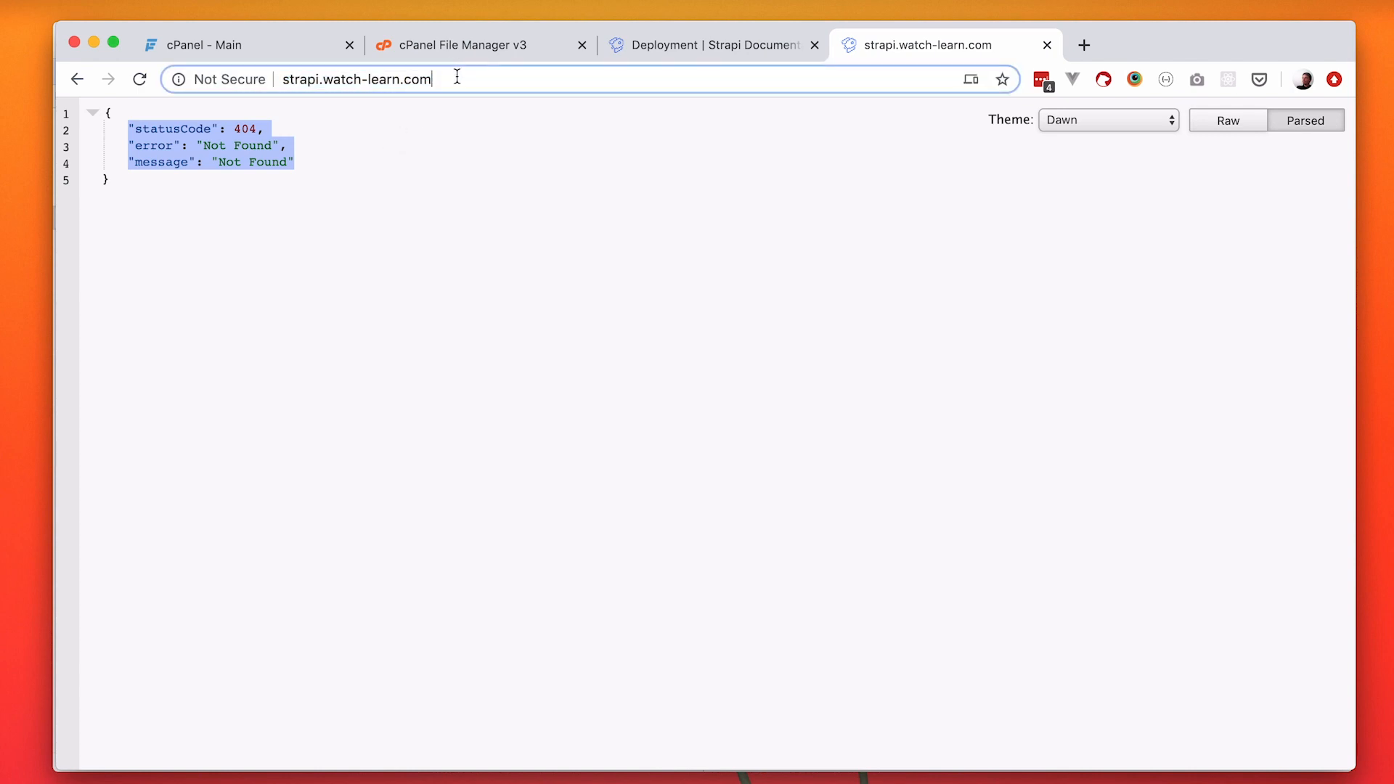
type("/admin")
key("Return")
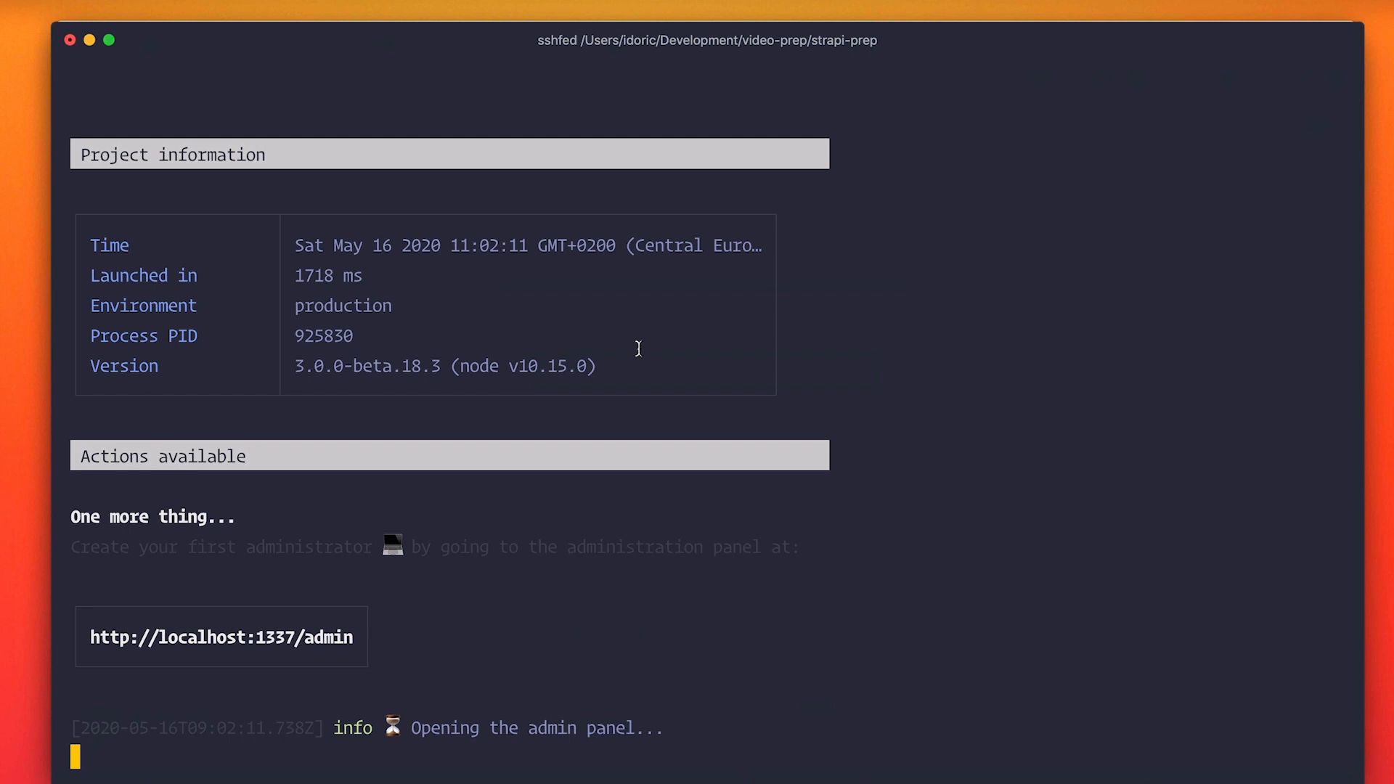
Stop the running Strapi server in the terminal and inspect data.db in the local .tmp folder in the file manager.
key("ctrl+c")
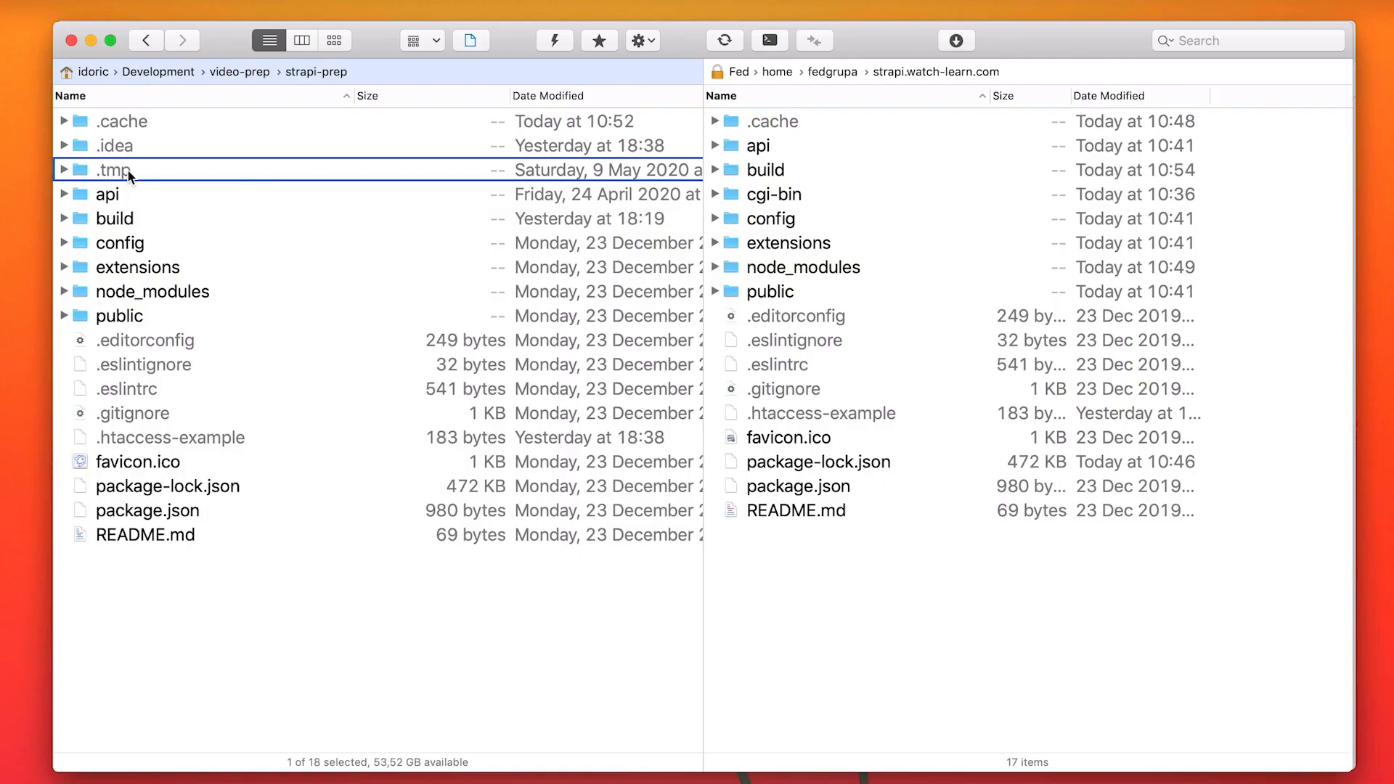
double_click(128, 171)
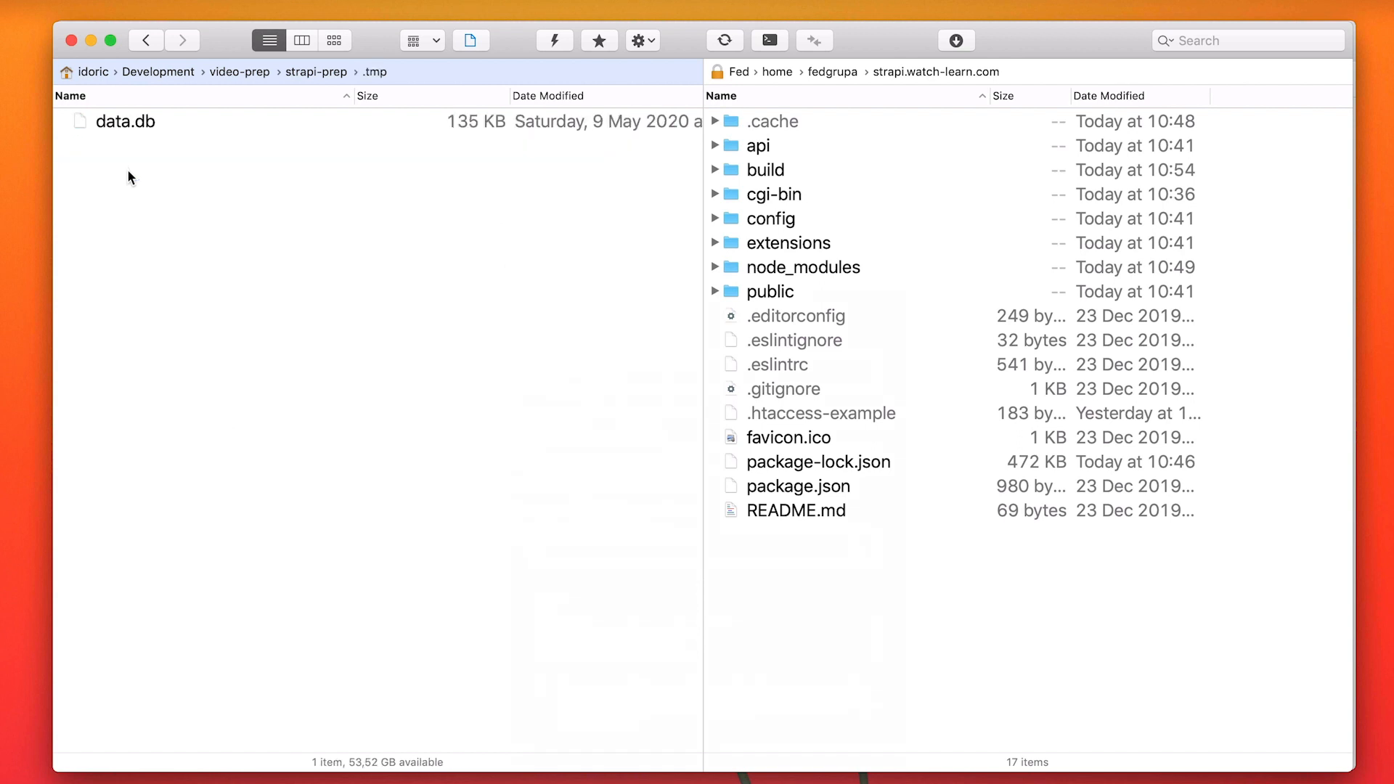
left_click(155, 124)
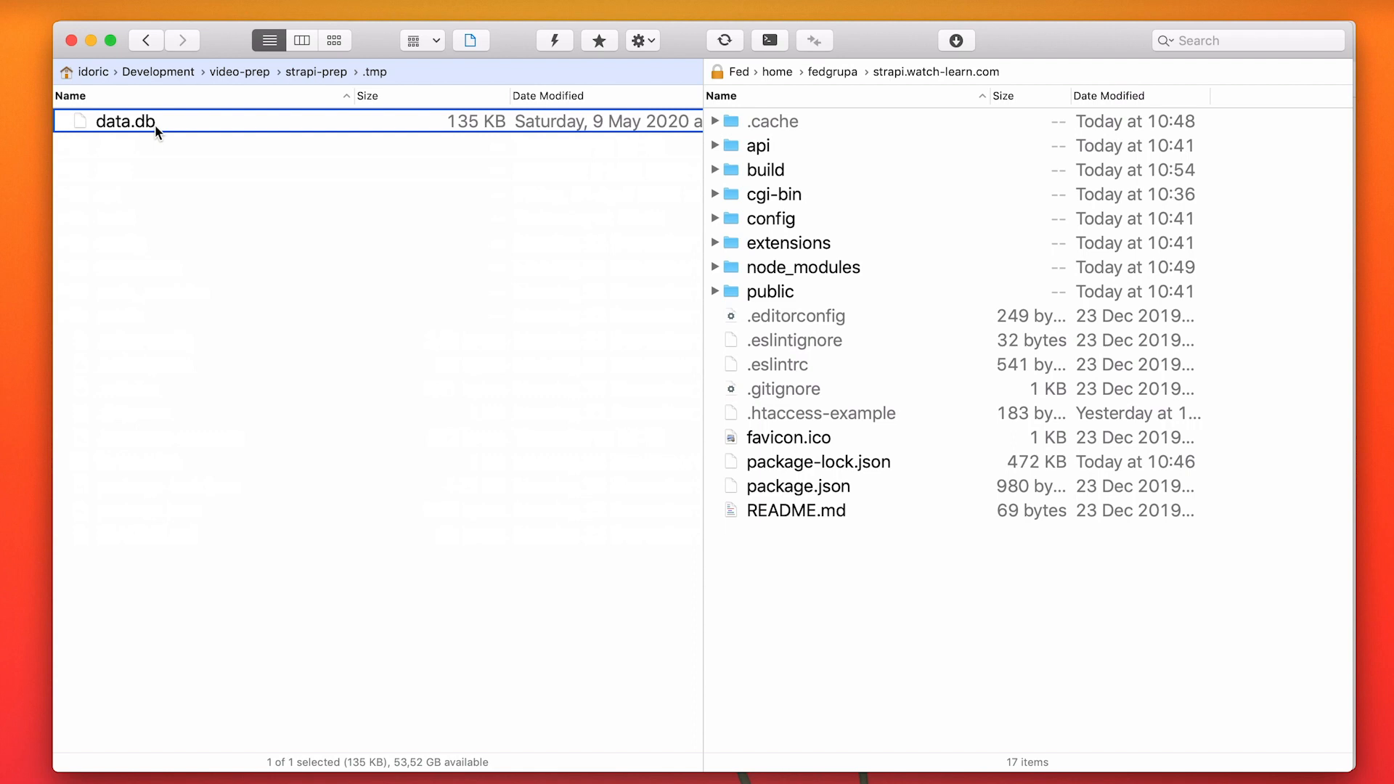
key("super+Up")
key("Tab")
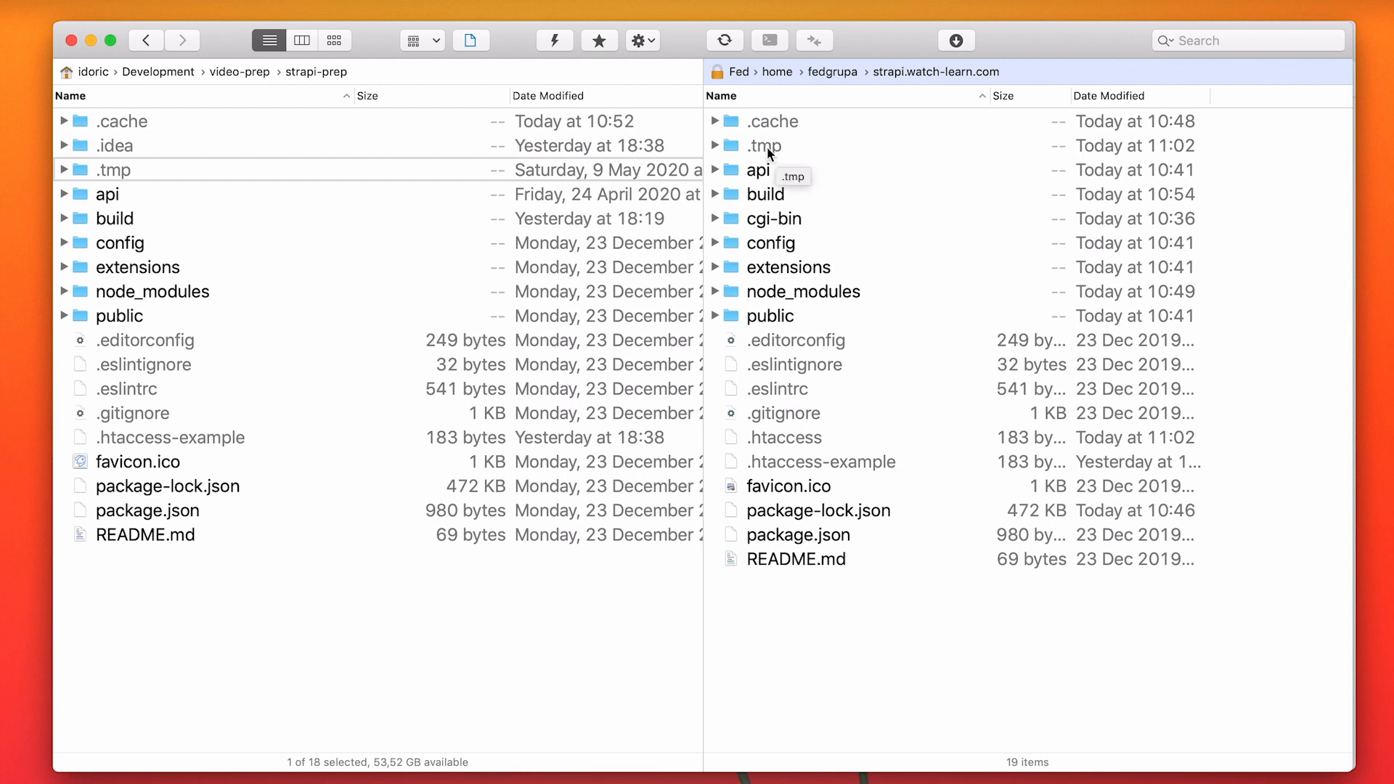
Copy the local .tmp folder to strapi.watch-learn.com on the server, replacing the existing folder.
left_click(129, 171)
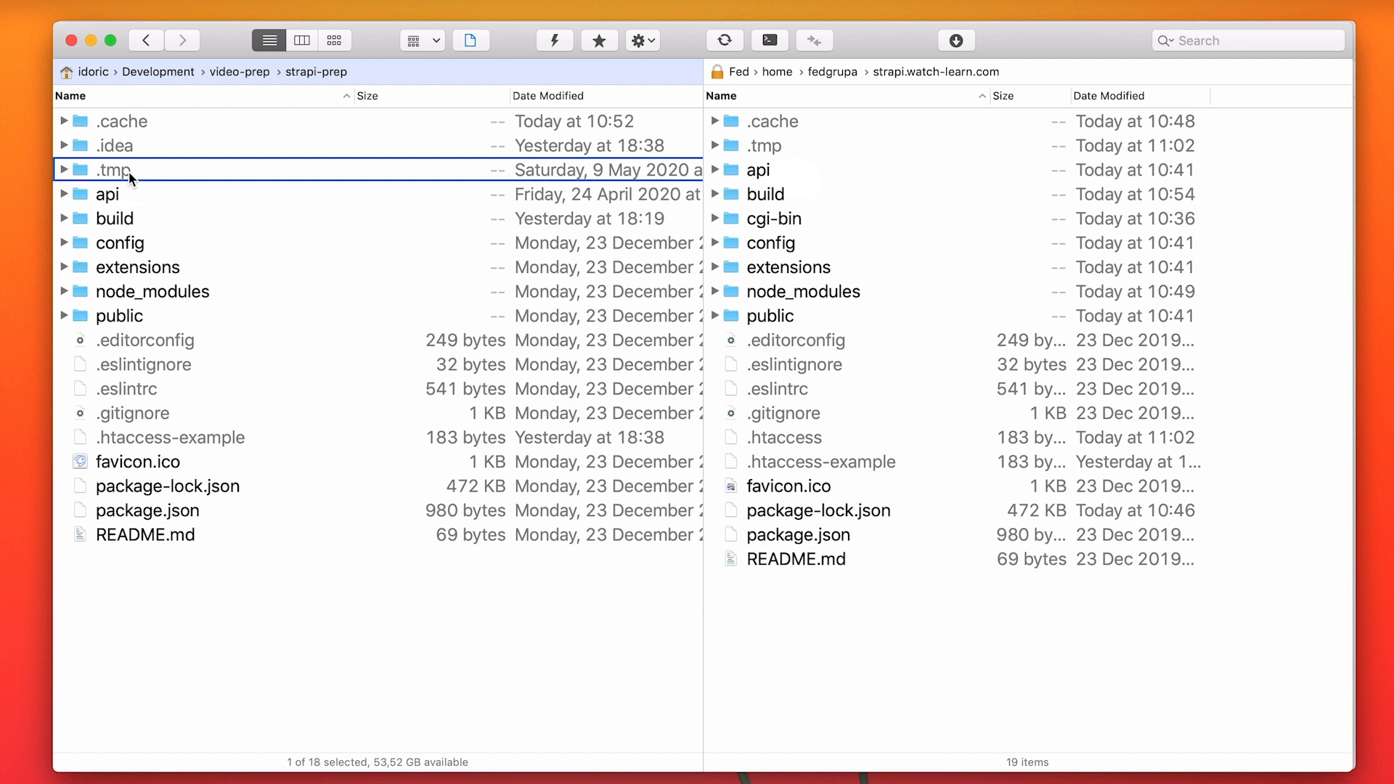
key("F5")
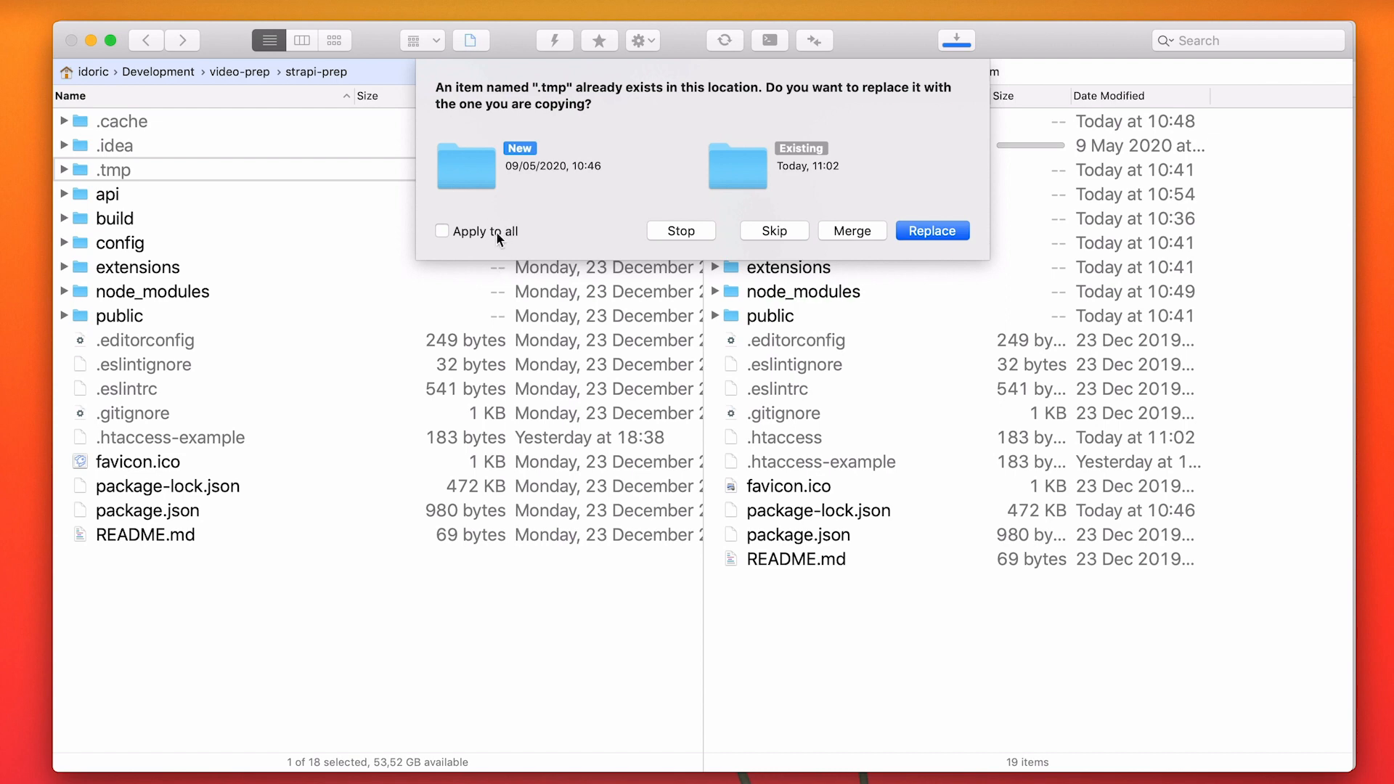
left_click(498, 233)
left_click(927, 224)
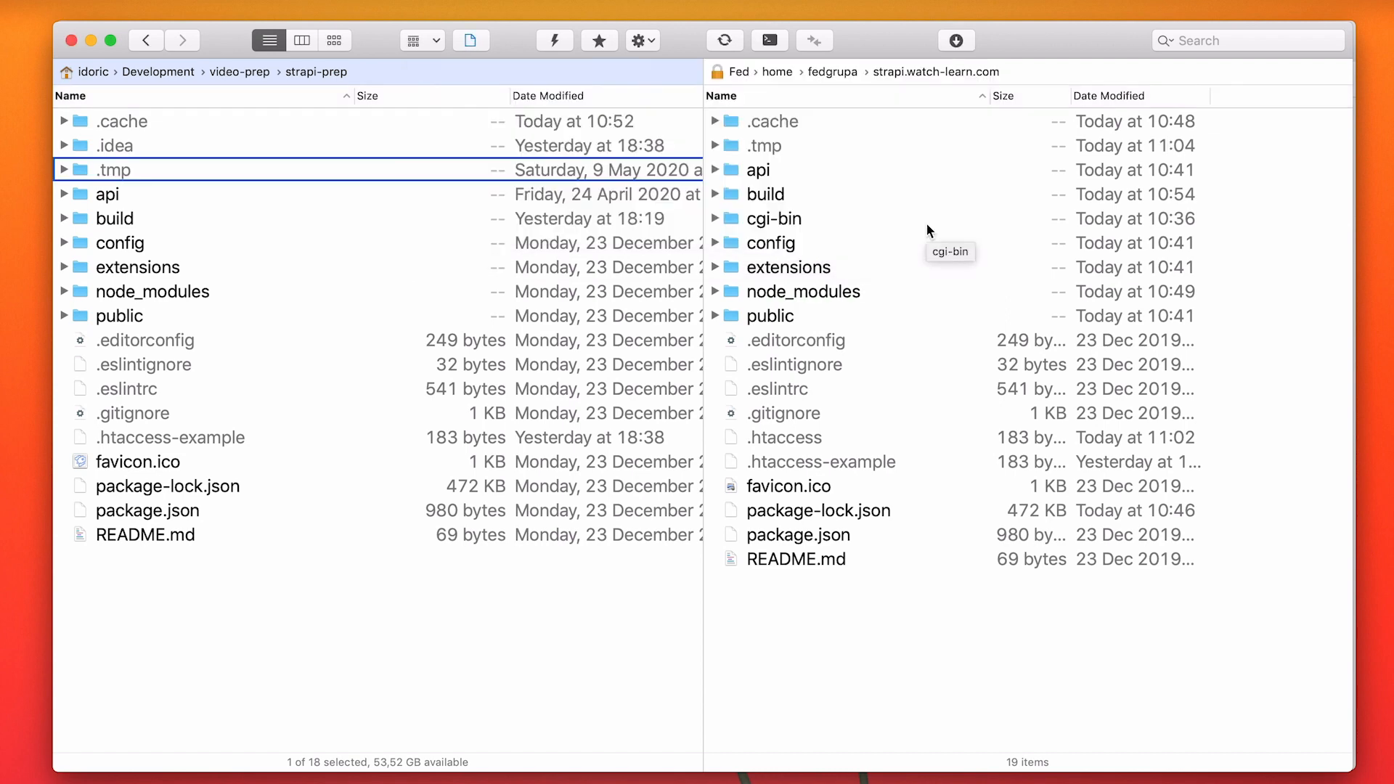
Switch to the terminal and restart Strapi with NODE_ENV=production npm run start.
key("super+Tab")
key("Up")
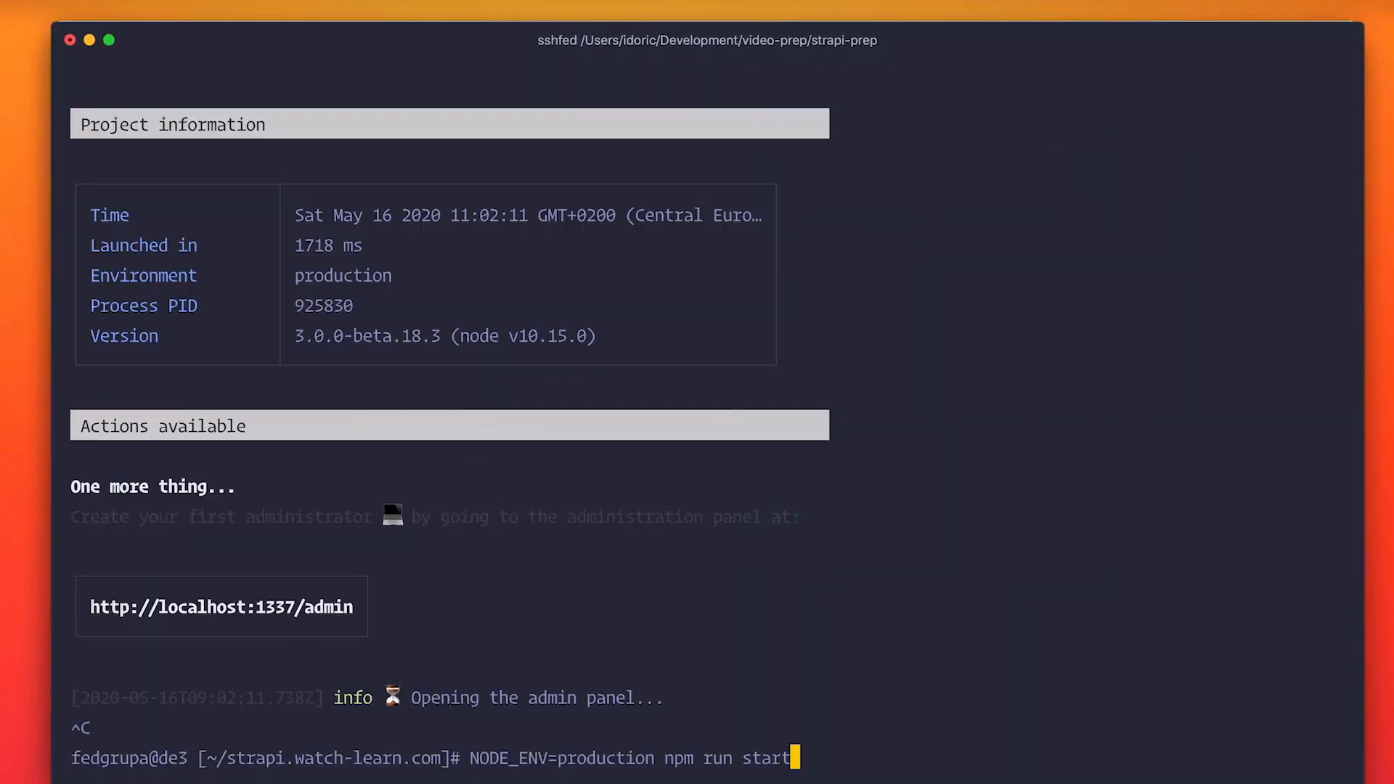
key("Return")
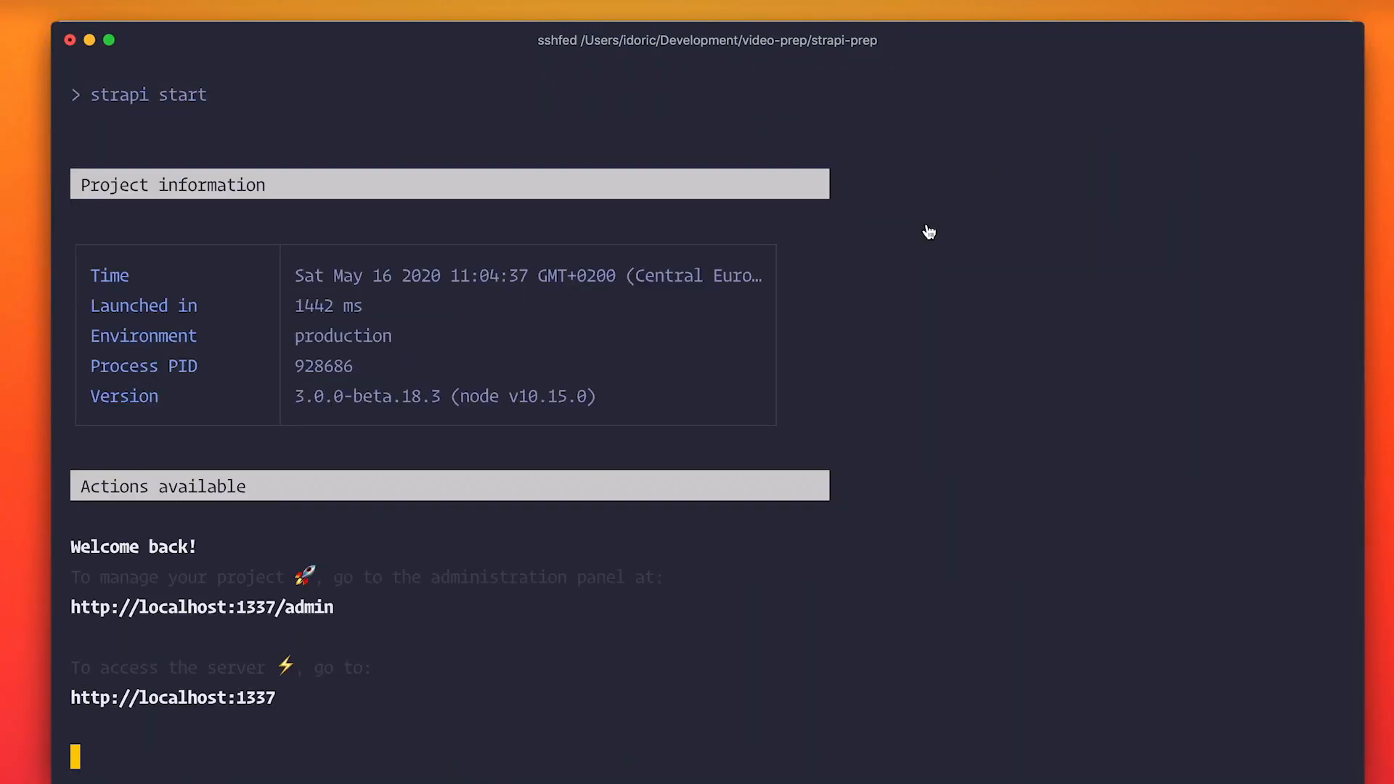
Switch to the browser and load strapi.watch-learn.com/admin again in place of the registration page.
key("super+Tab")
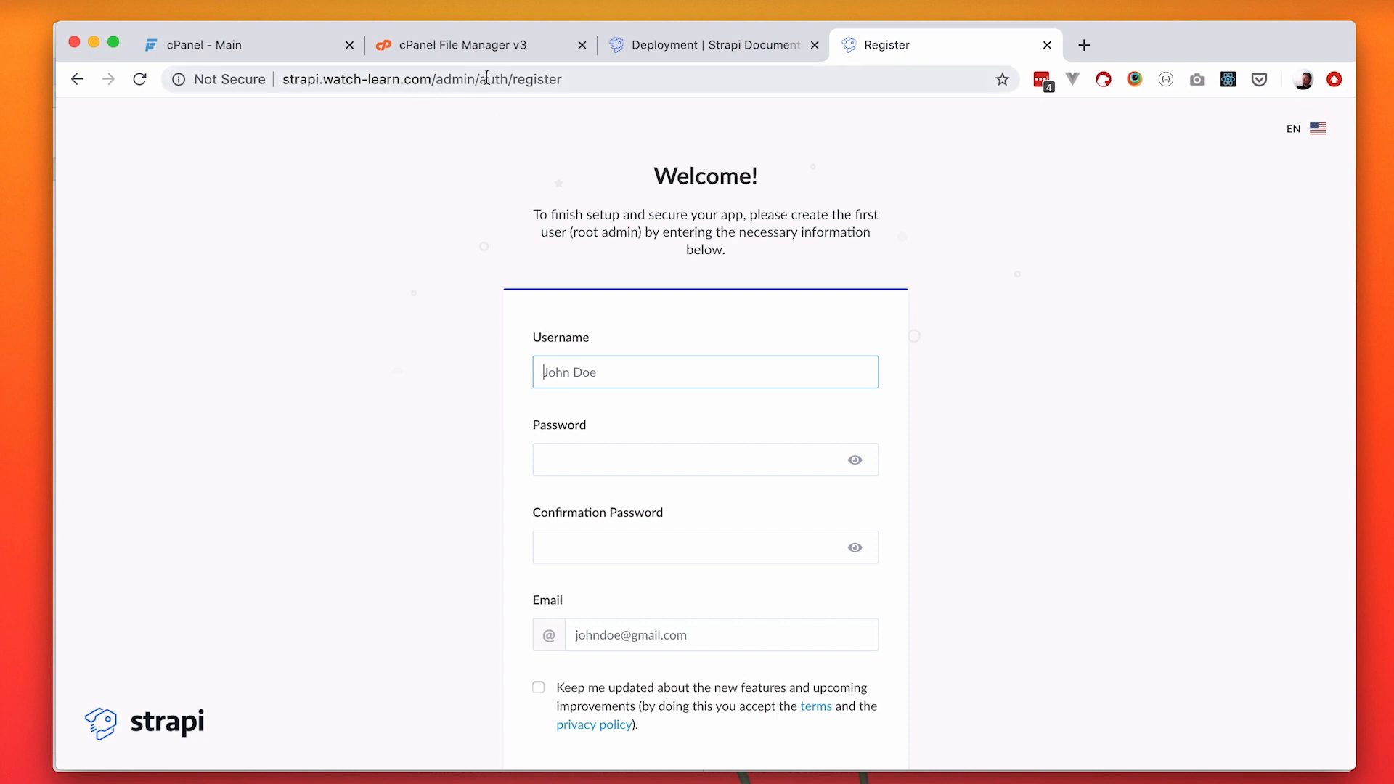
left_click_drag(475, 80, 734, 84)
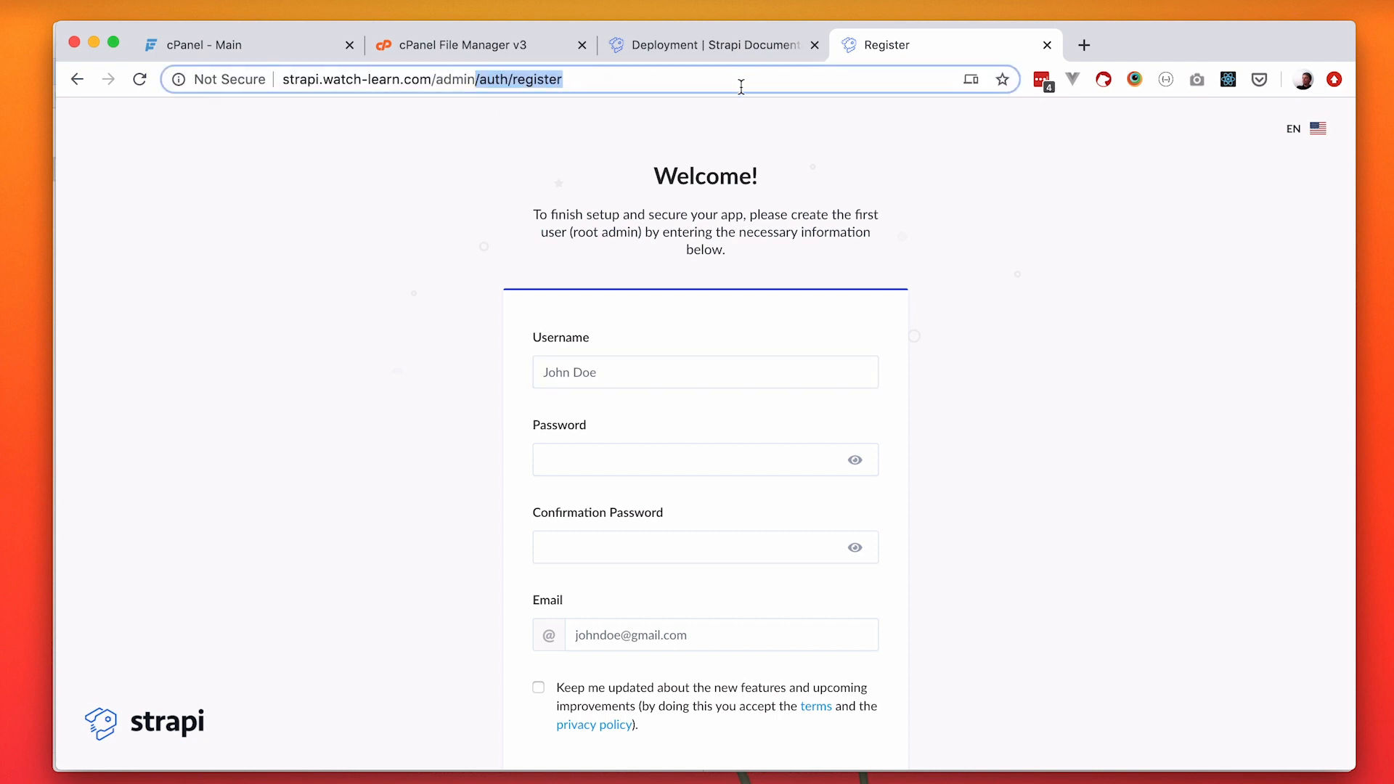
key("BackSpace")
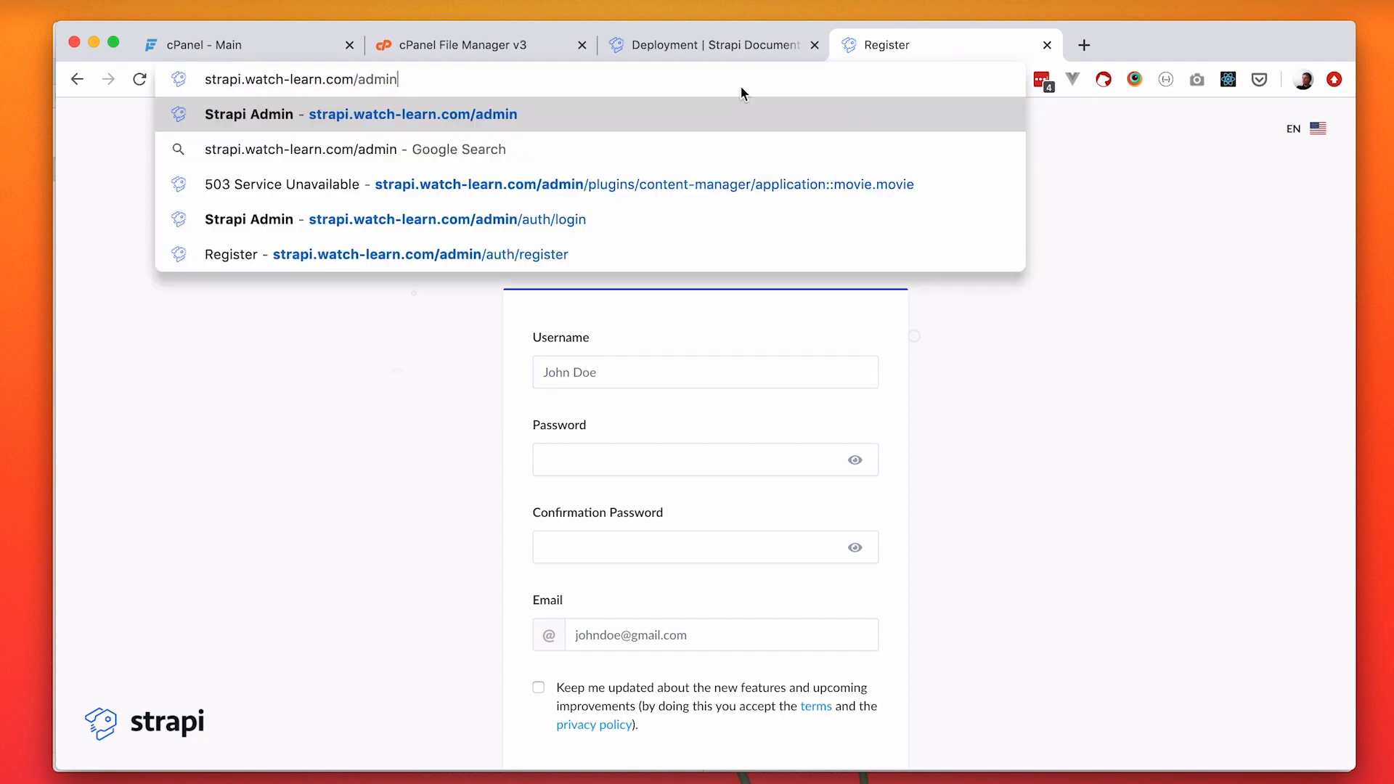
key("Return")
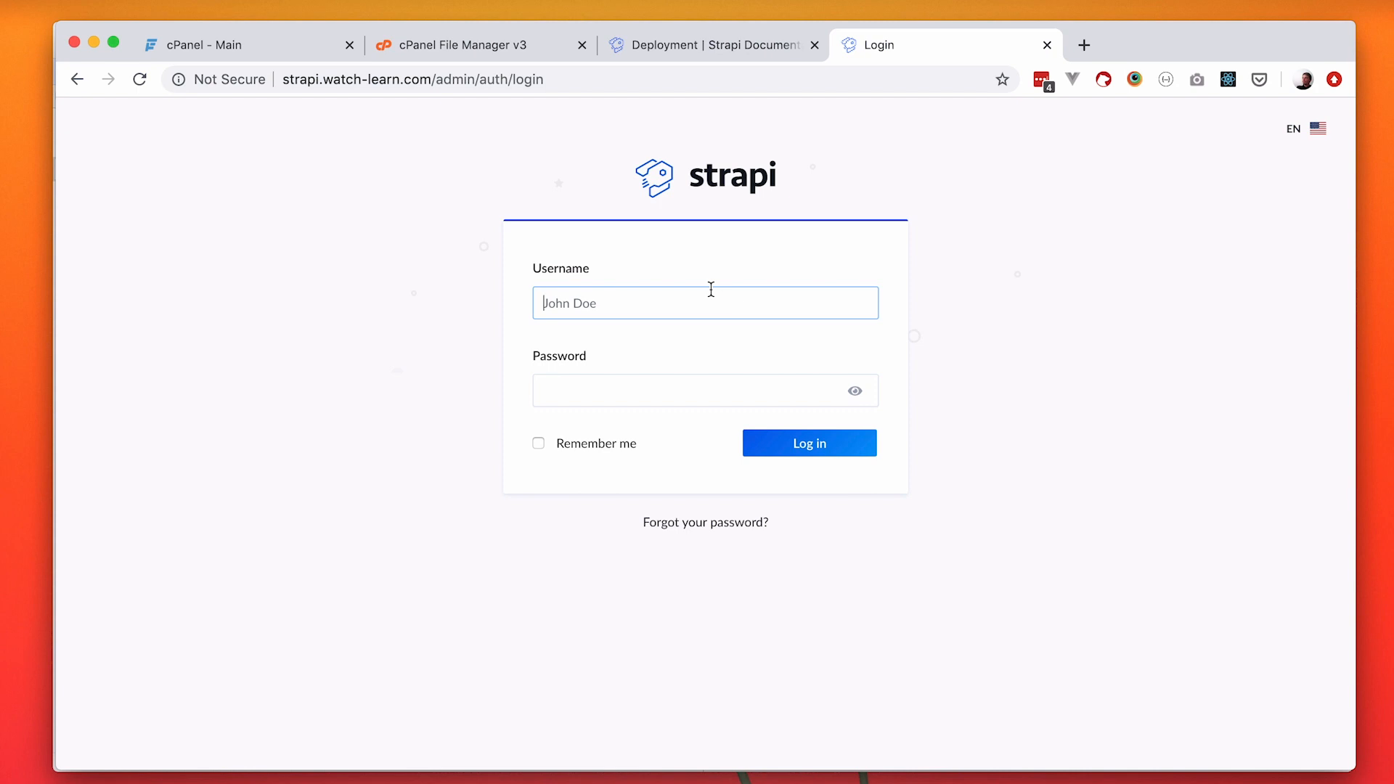
Log in to the Strapi admin panel with the username admin and the account password.
type("admin")
key("Tab")
key("Return")
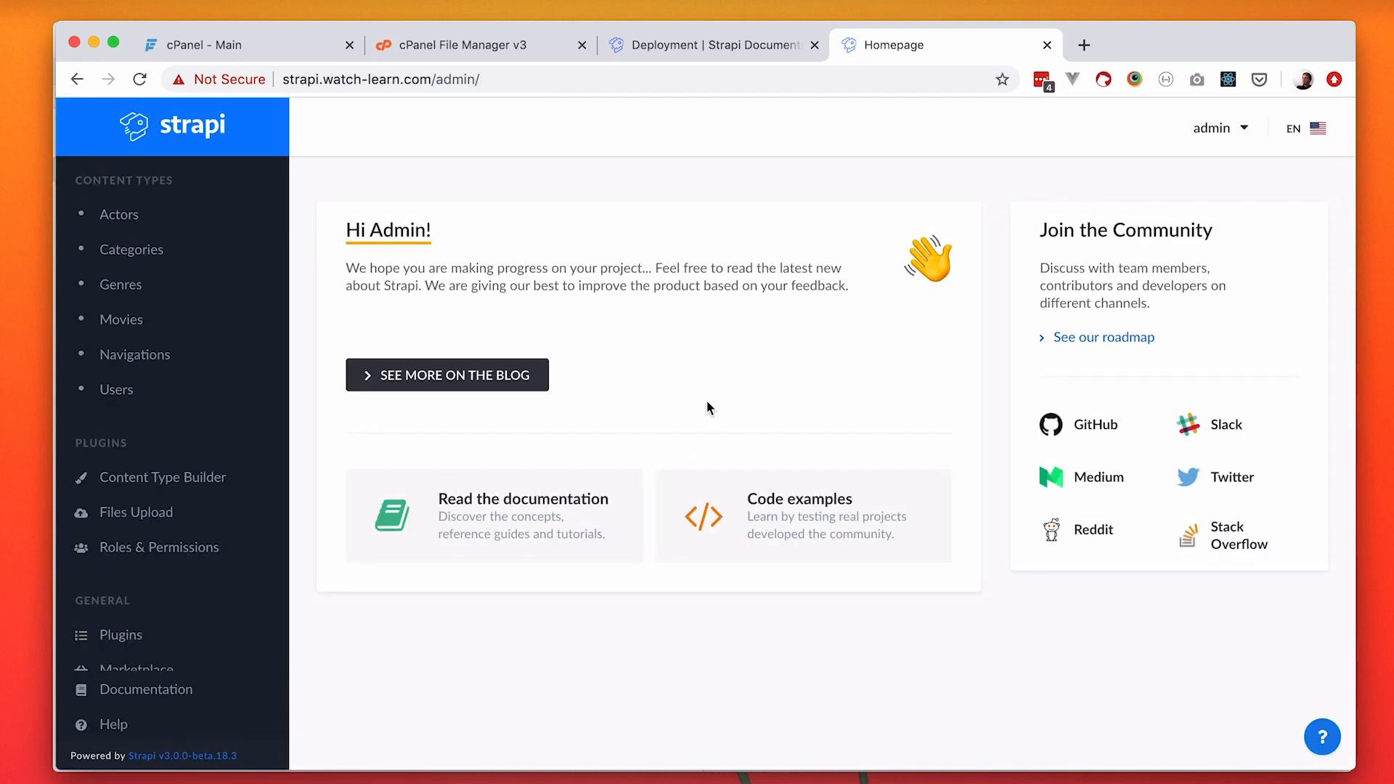
Open the Movies content type and view the Big Lebowski entry.
left_click(171, 323)
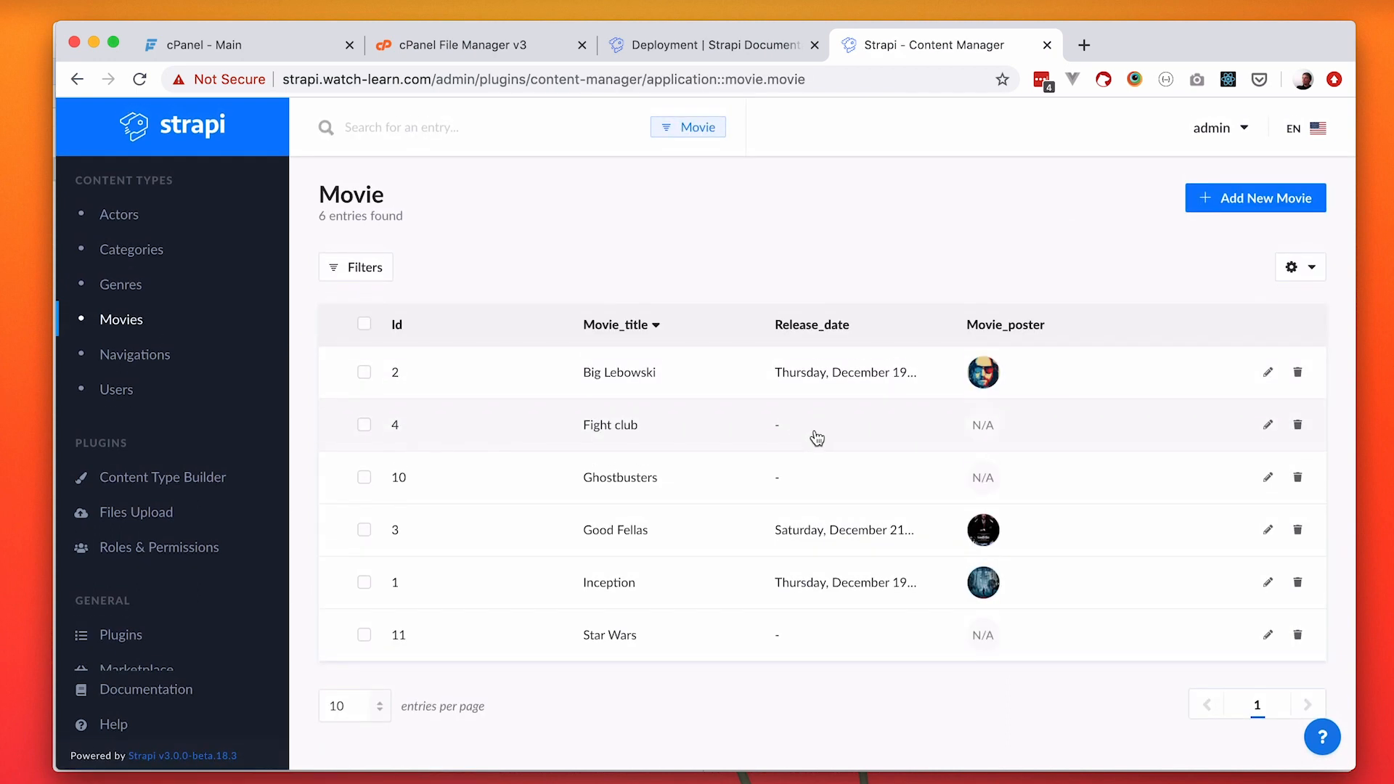
left_click(619, 372)
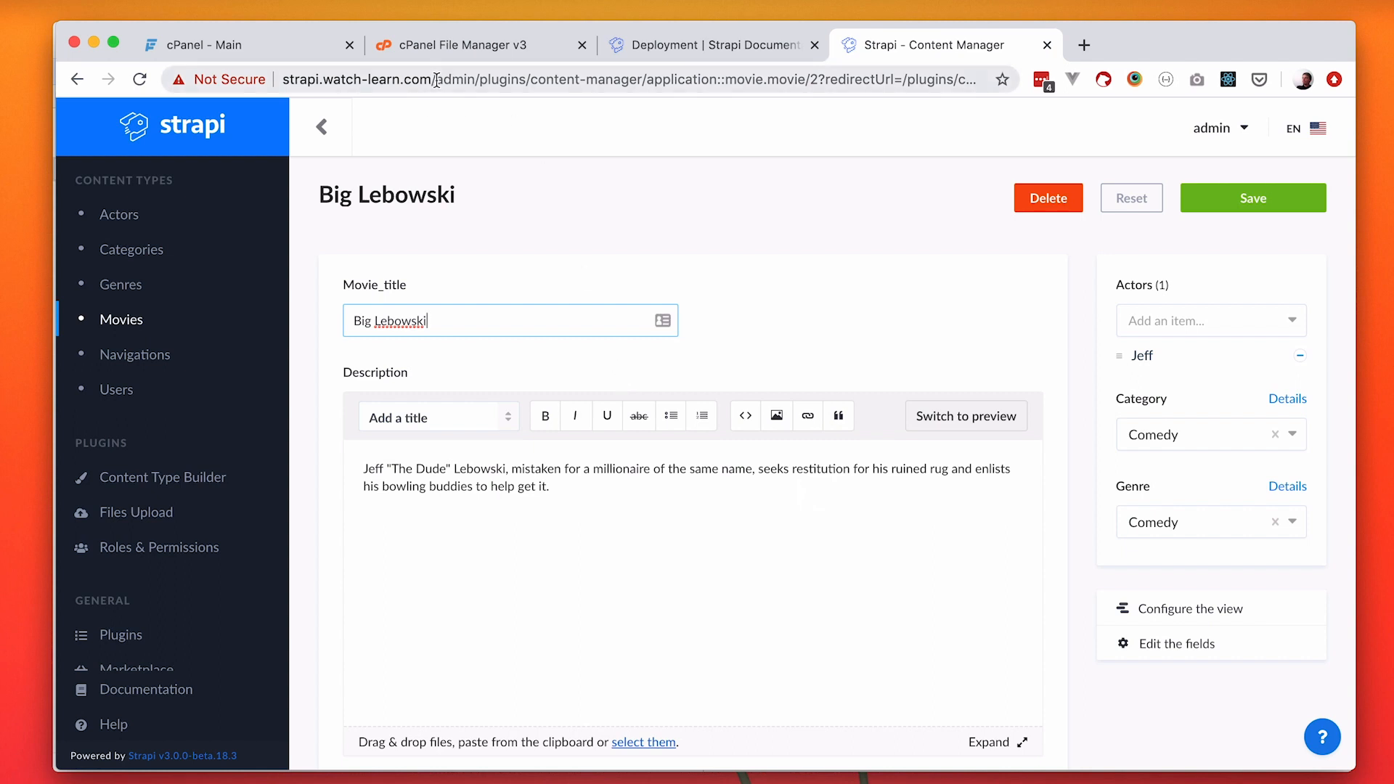
Open the API endpoint strapi.watch-learn.com/movies and look through the returned movie JSON.
left_click_drag(436, 79, 1143, 50)
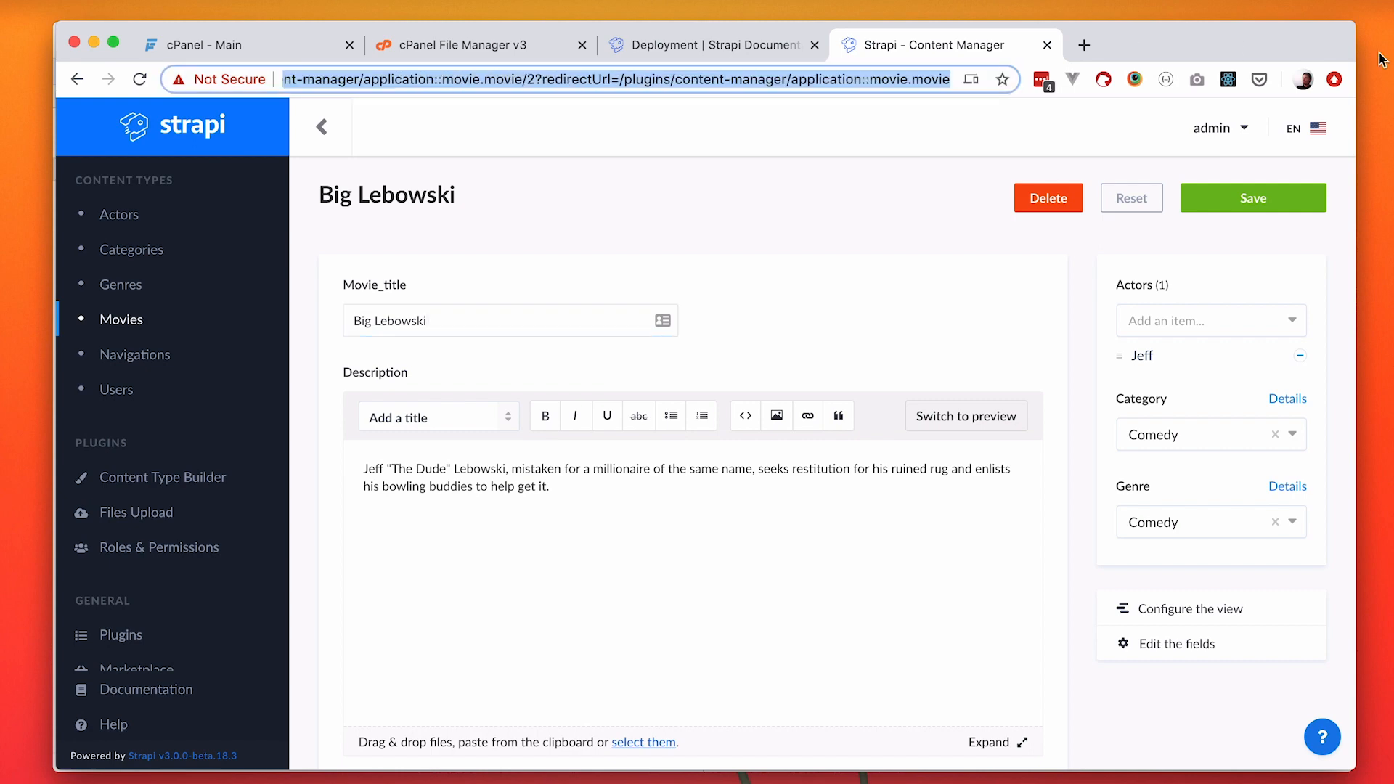
type("strapi.watch-learn.com/")
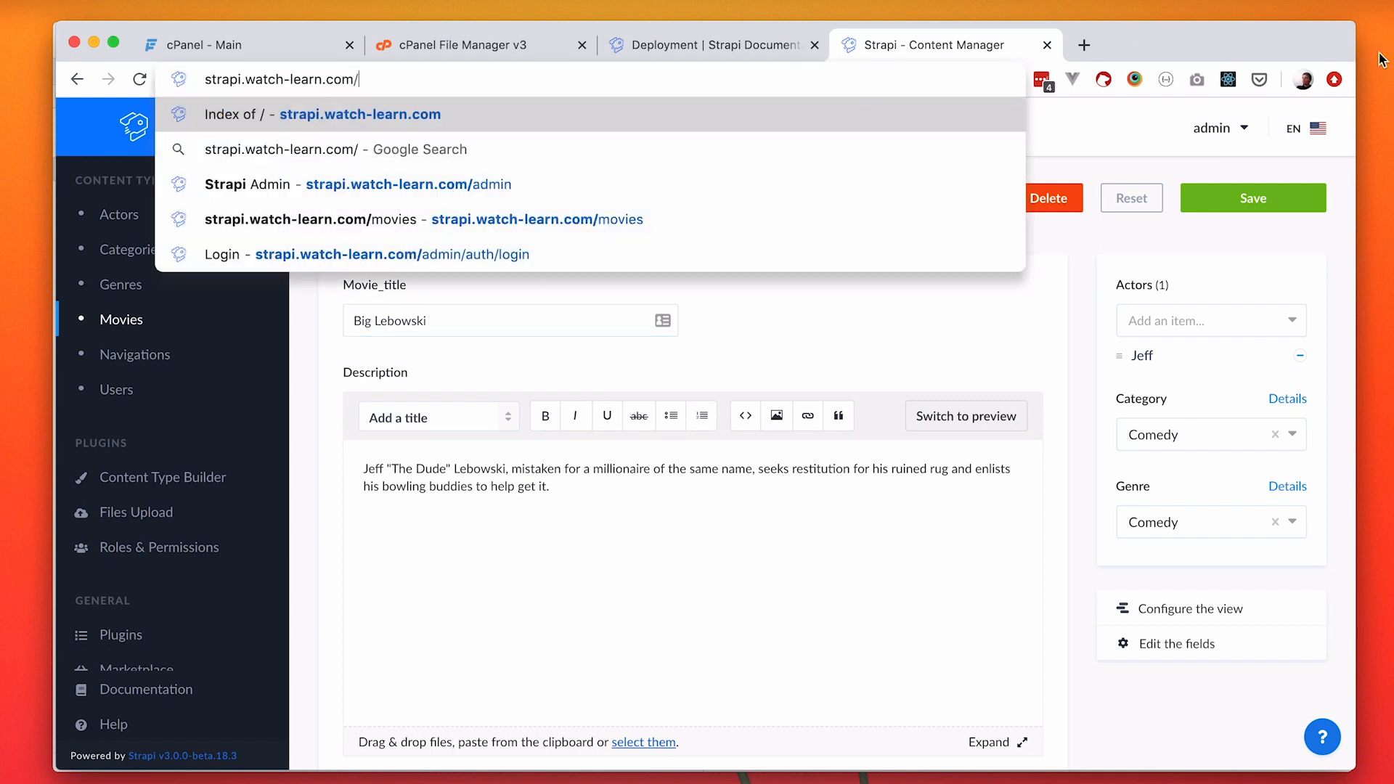
type("movies")
key("Return")
scroll(547, 426, "down", 15)
scroll(547, 427, "down", 10)
scroll(547, 427, "up", 15)
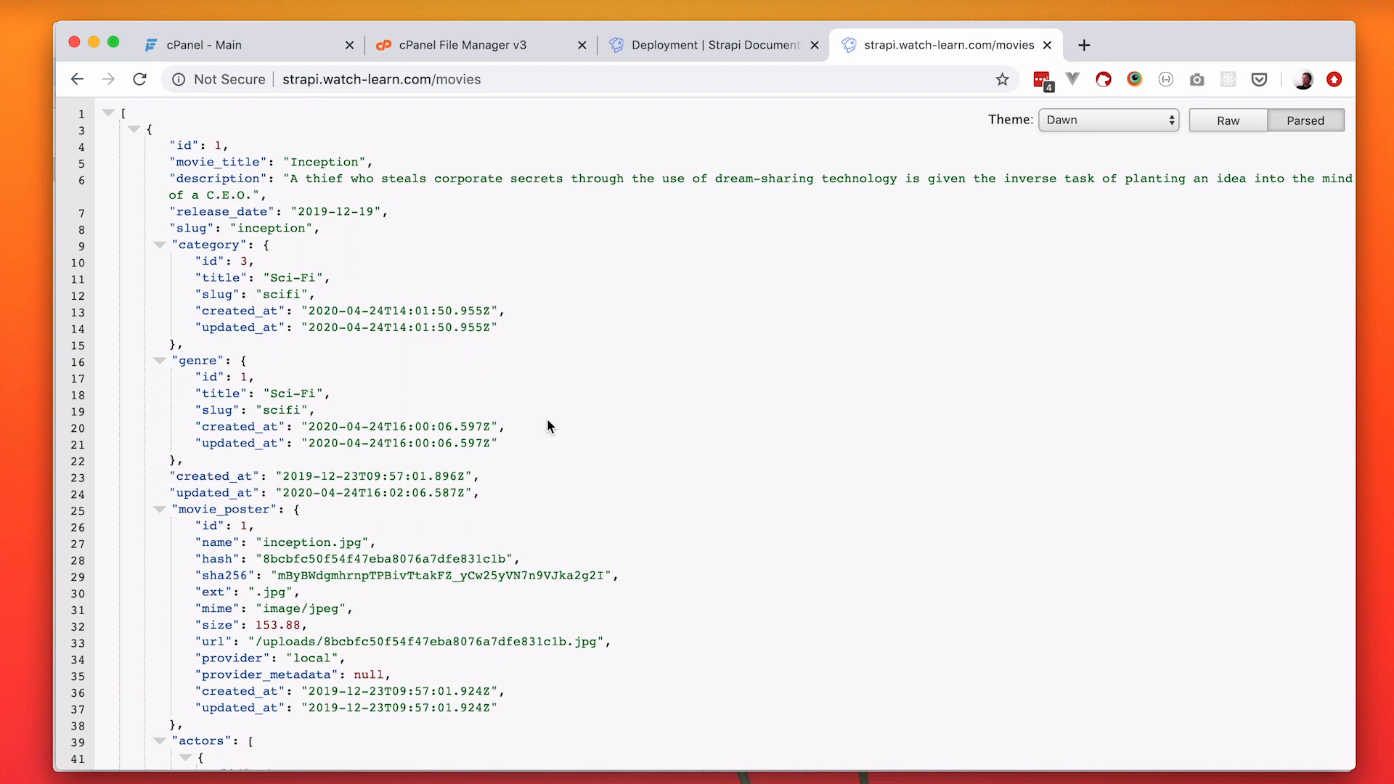
left_click(456, 81)
left_click(580, 375)
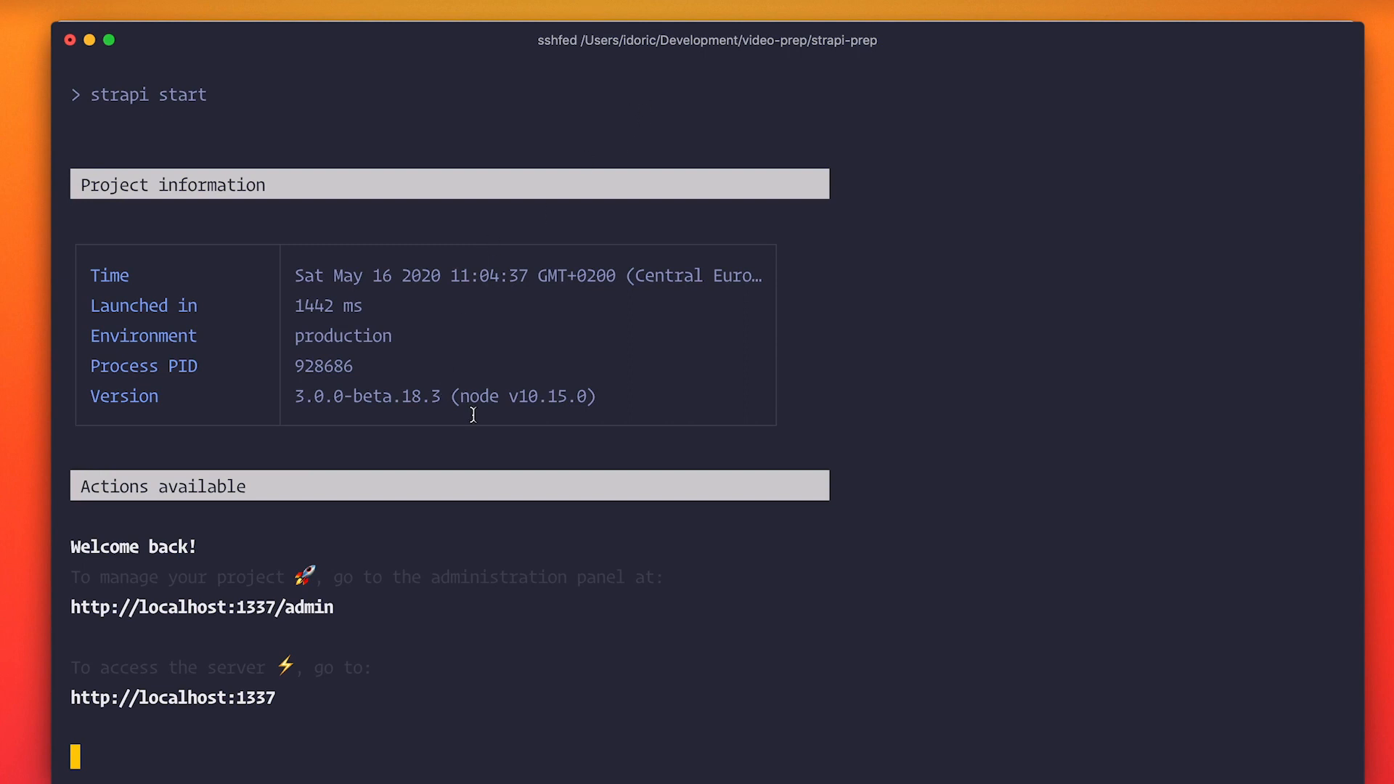
Review the Strapi production start command and its startup output in the terminal.
scroll(472, 412, "up", 5)
scroll(473, 414, "up", 5)
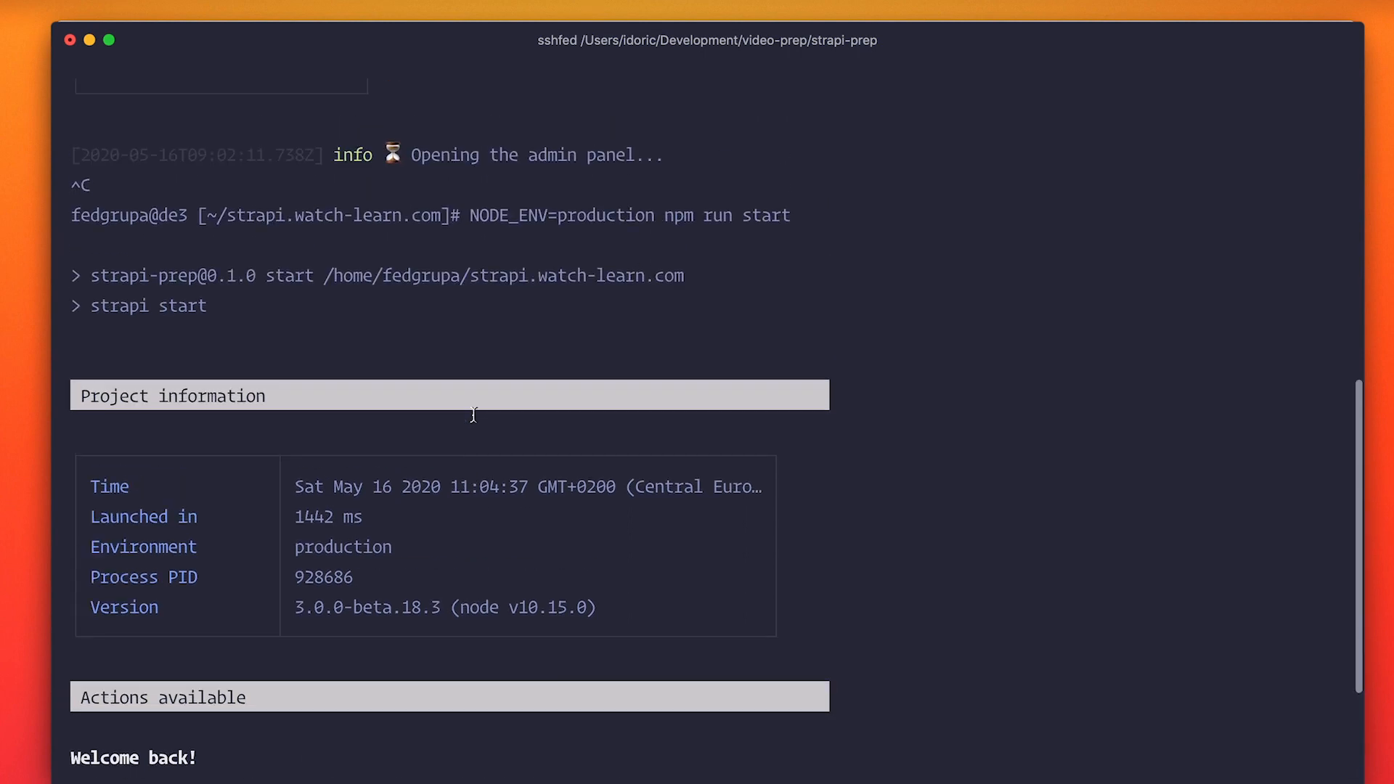
scroll(473, 415, "down", 10)
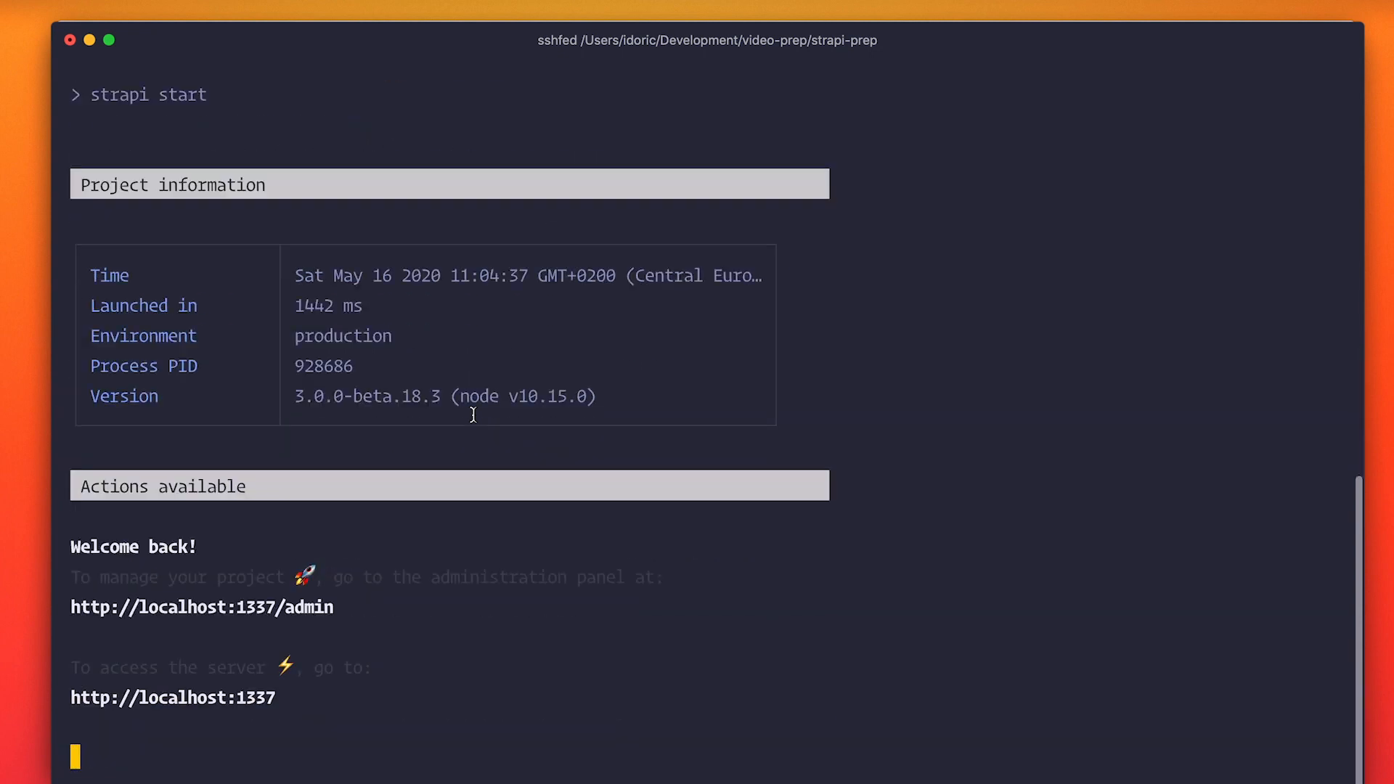